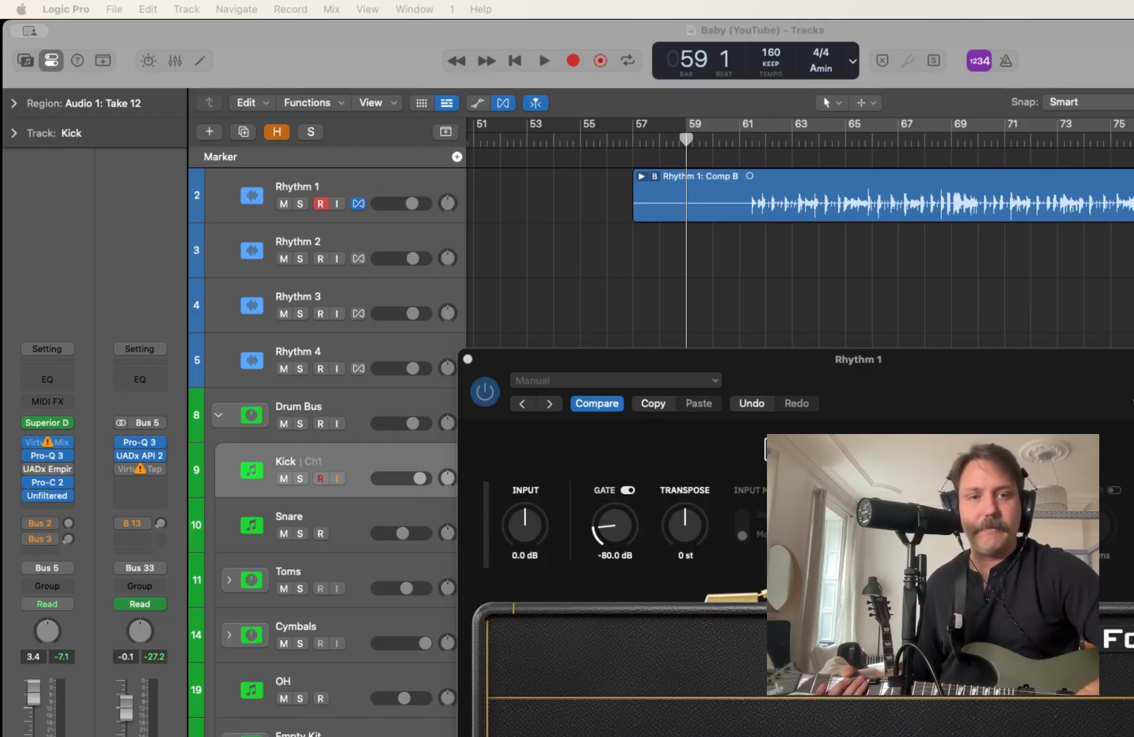
Start recording a guitar take on the Rhythm 1 track
click(573, 60)
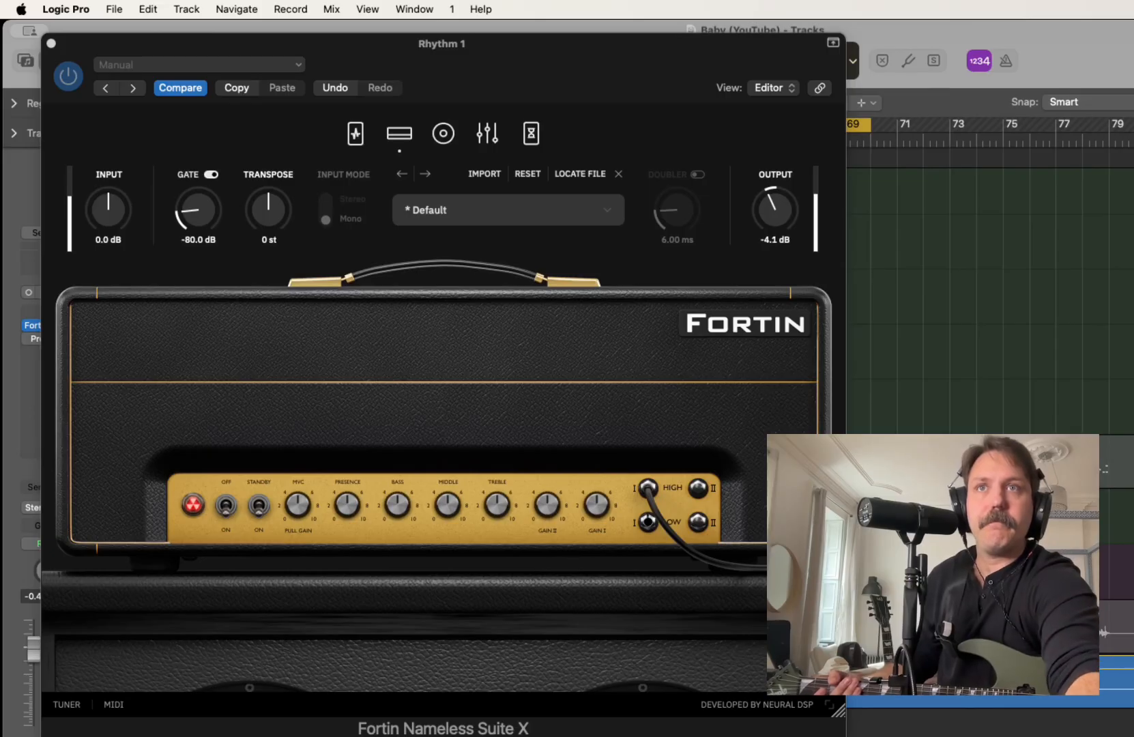
Raise the bass and treble slightly and lower the middle on the Fortin amp of Rhythm 1
drag(397, 505, 397, 490)
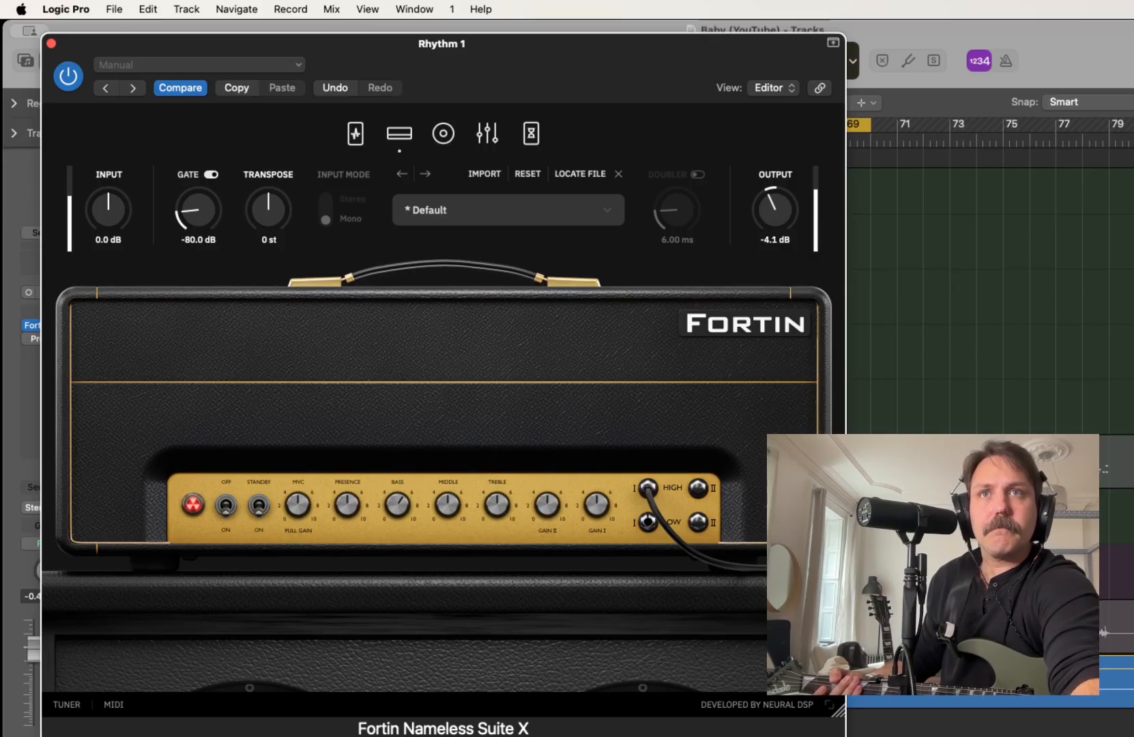
drag(497, 505, 498, 487)
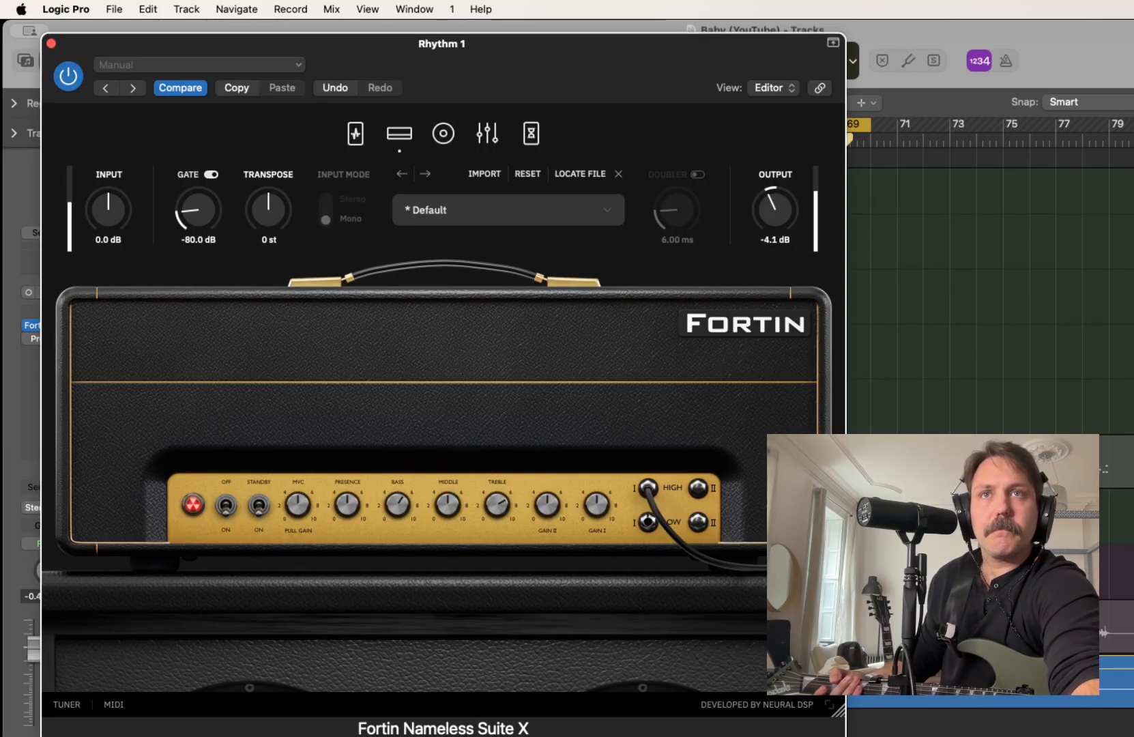
mouse_move(447, 505)
mouse_down()
mouse_move(448, 527)
mouse_move(447, 514)
mouse_up()
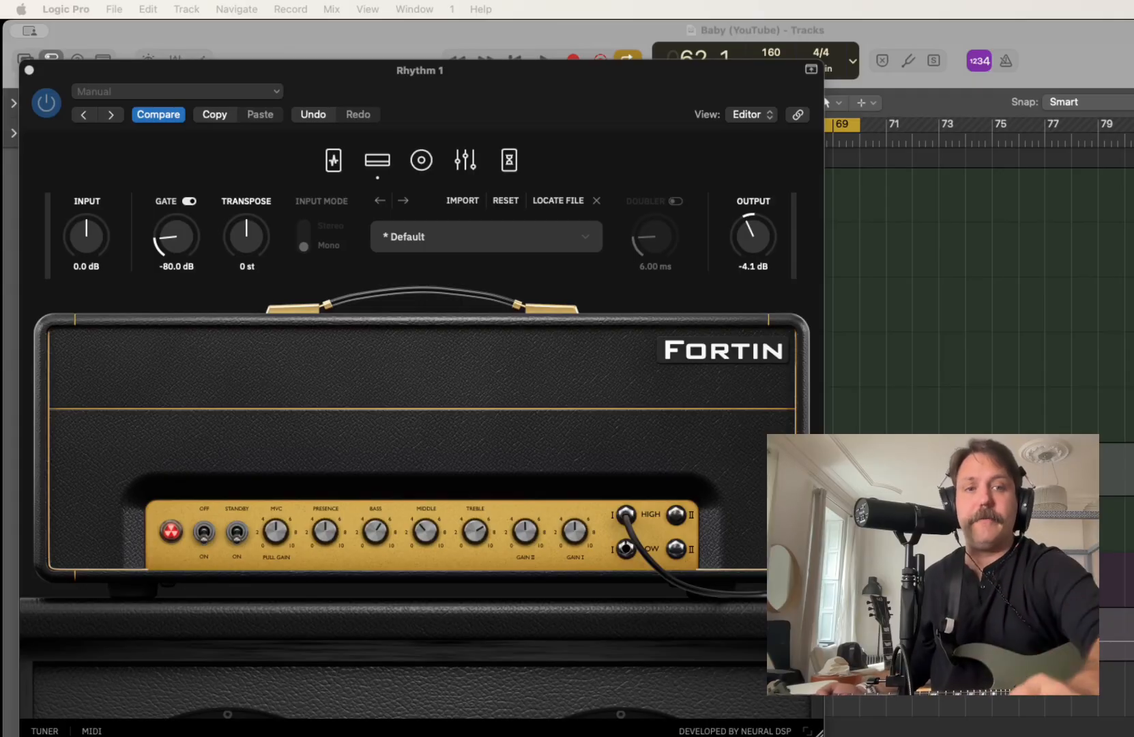
Lower Gain I and Gain II on the Fortin amp and play the loop to check the tone
drag(525, 532, 525, 580)
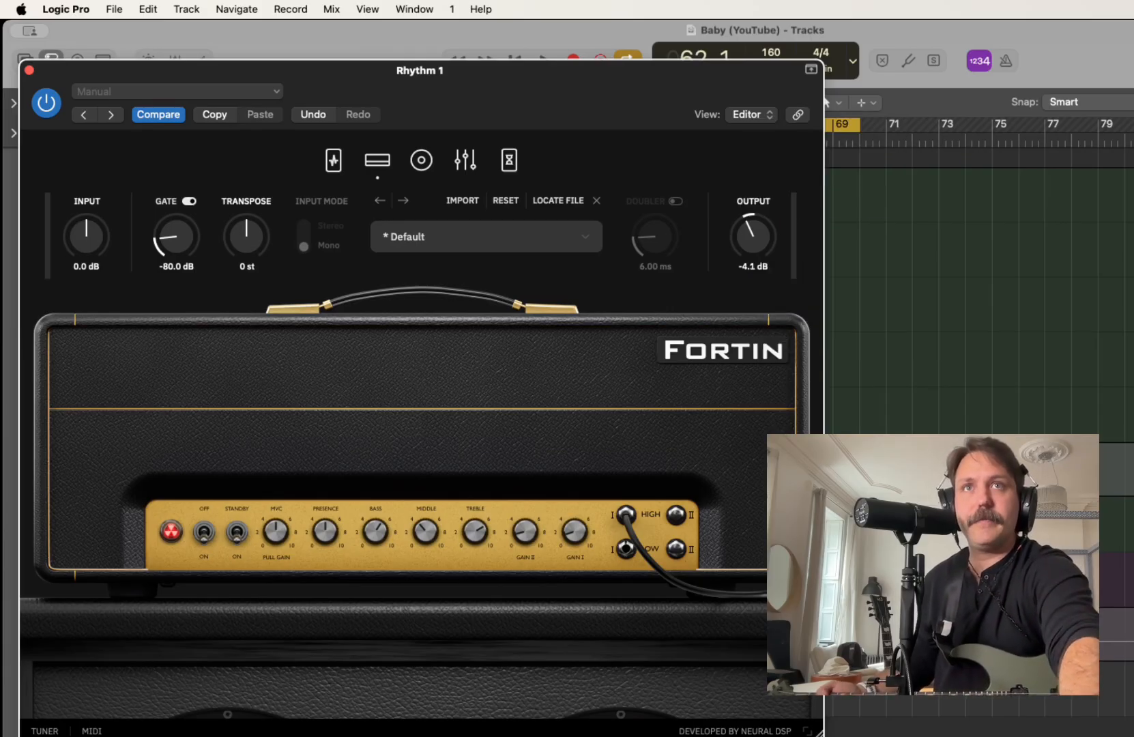
key(space)
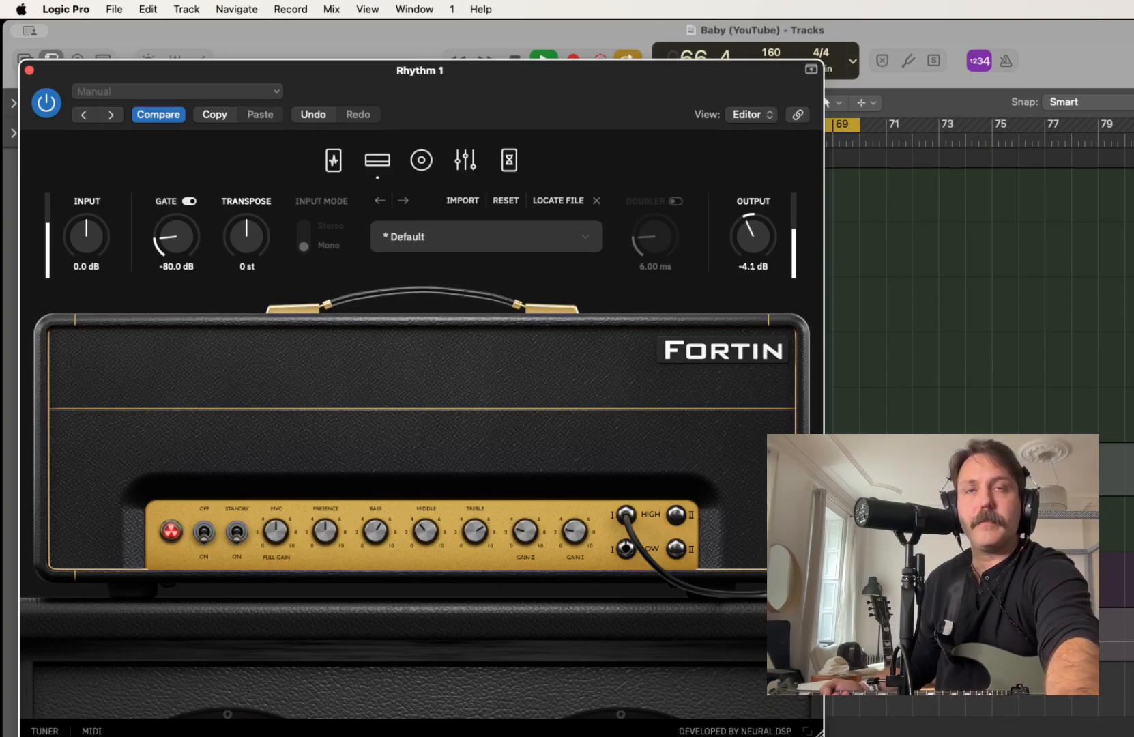
key(space)
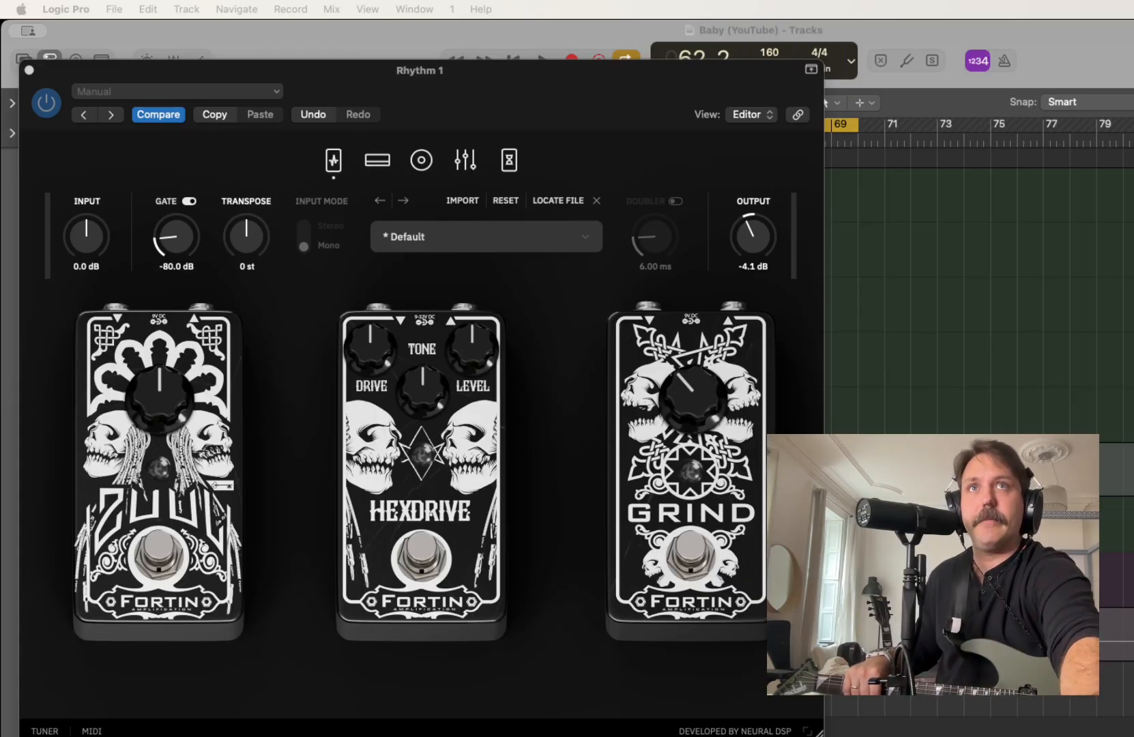
Switch on the Grind pedal and turn its knob down slightly while the loop plays
key(space)
click(691, 549)
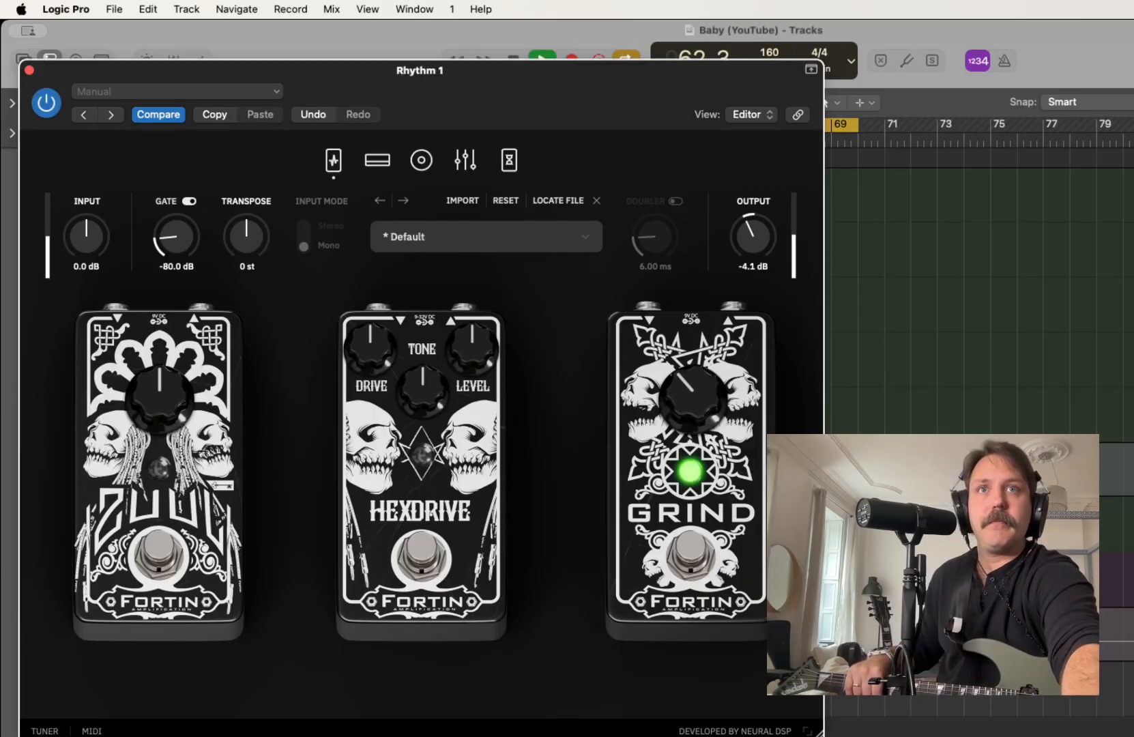
mouse_move(693, 398)
mouse_down()
mouse_move(692, 294)
mouse_move(693, 413)
mouse_up()
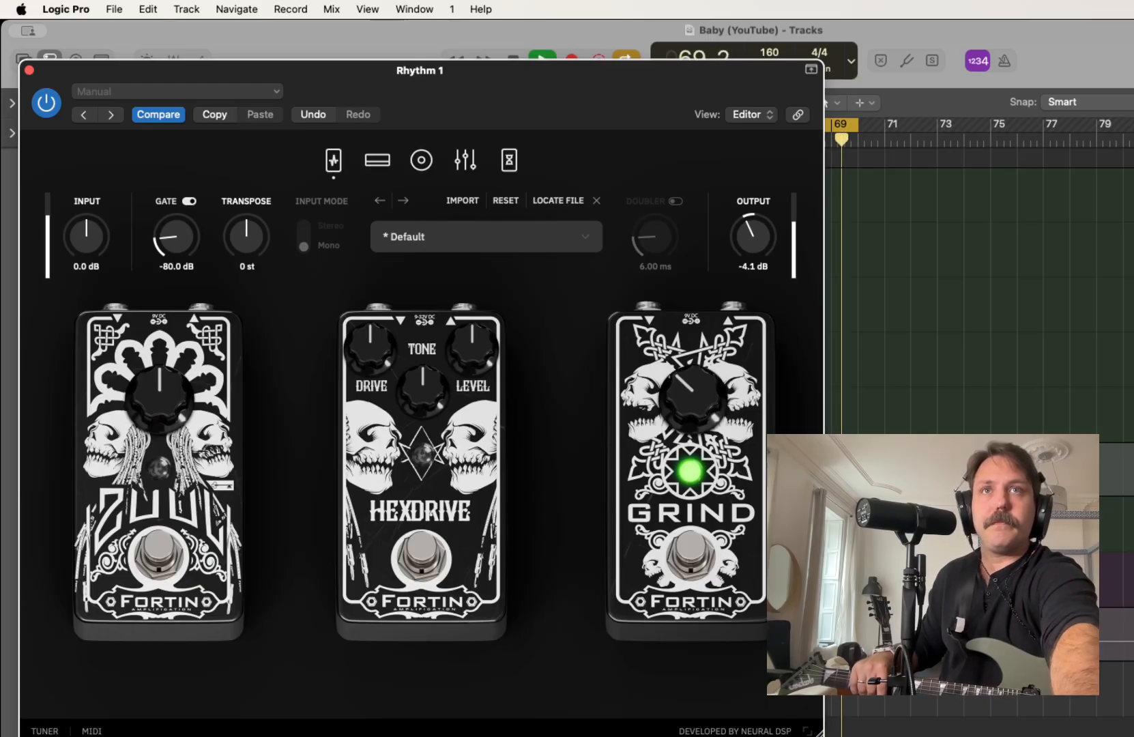
key(space)
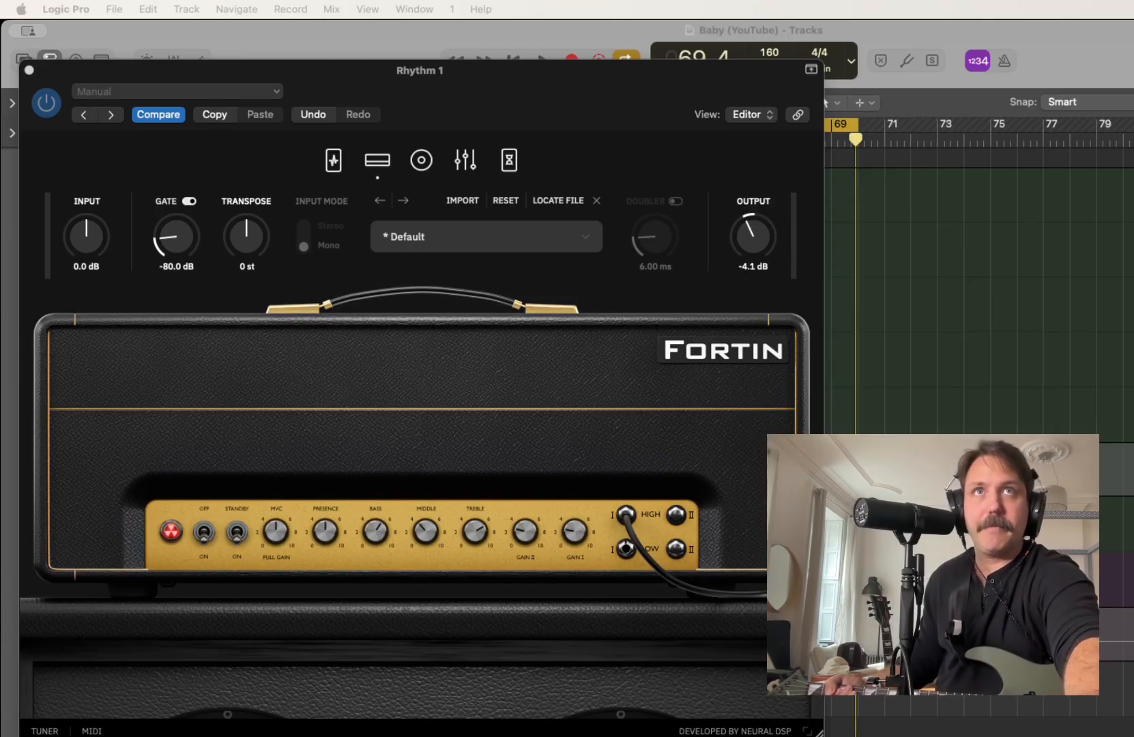
Raise the MVC and Gain I on the Fortin amp head during loop playback
key(space)
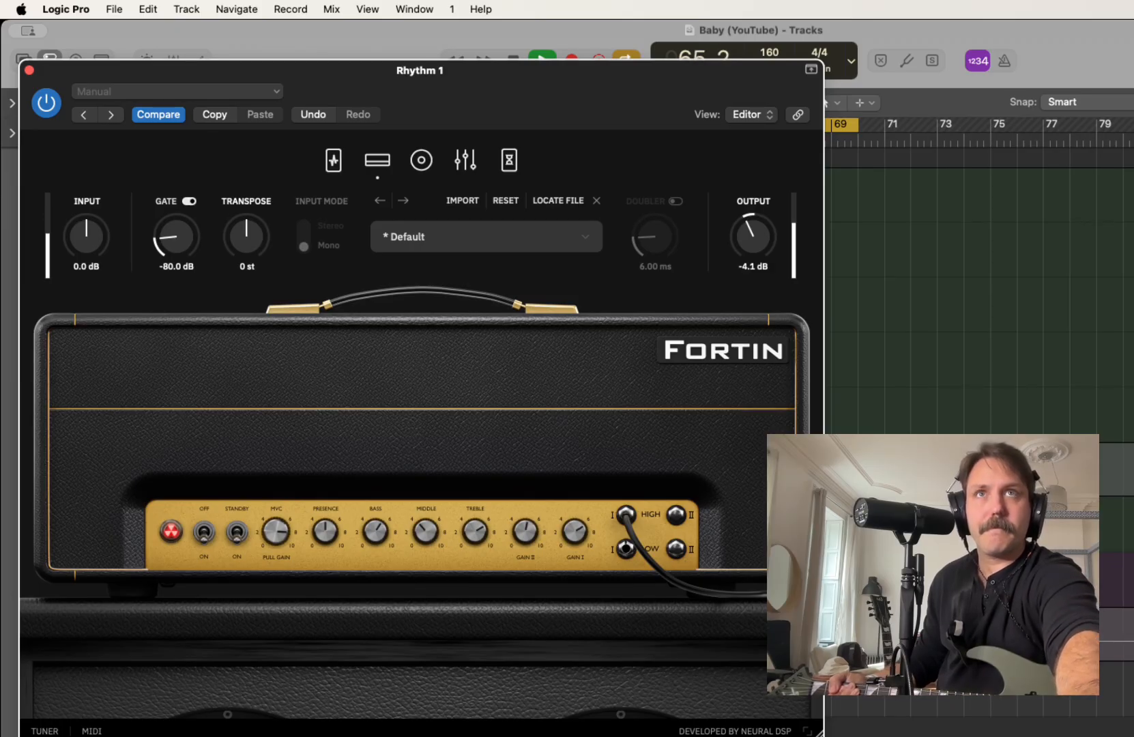
key(space)
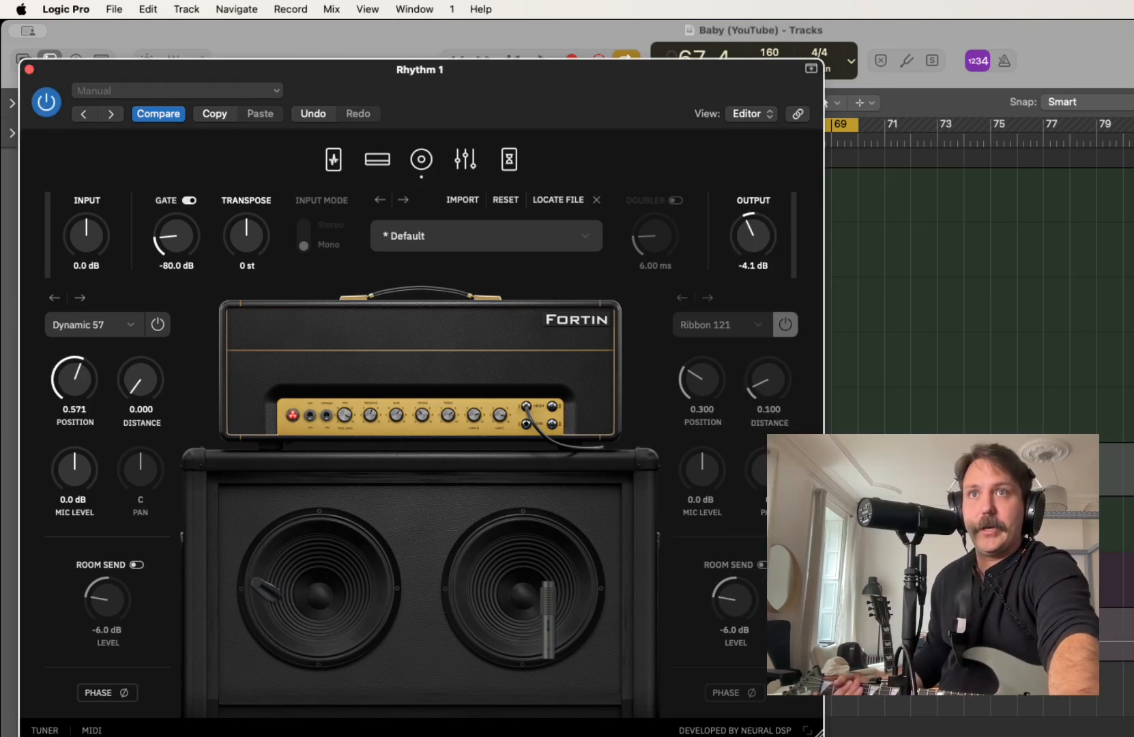
Try the Dynamic 57 microphone at positions 0.194, 1.000 and 0.069 on the Fortin cabinet, playing the loop to compare
mouse_move(267, 589)
mouse_down()
mouse_move(299, 589)
mouse_move(246, 588)
mouse_up()
drag(75, 380, 74, 481)
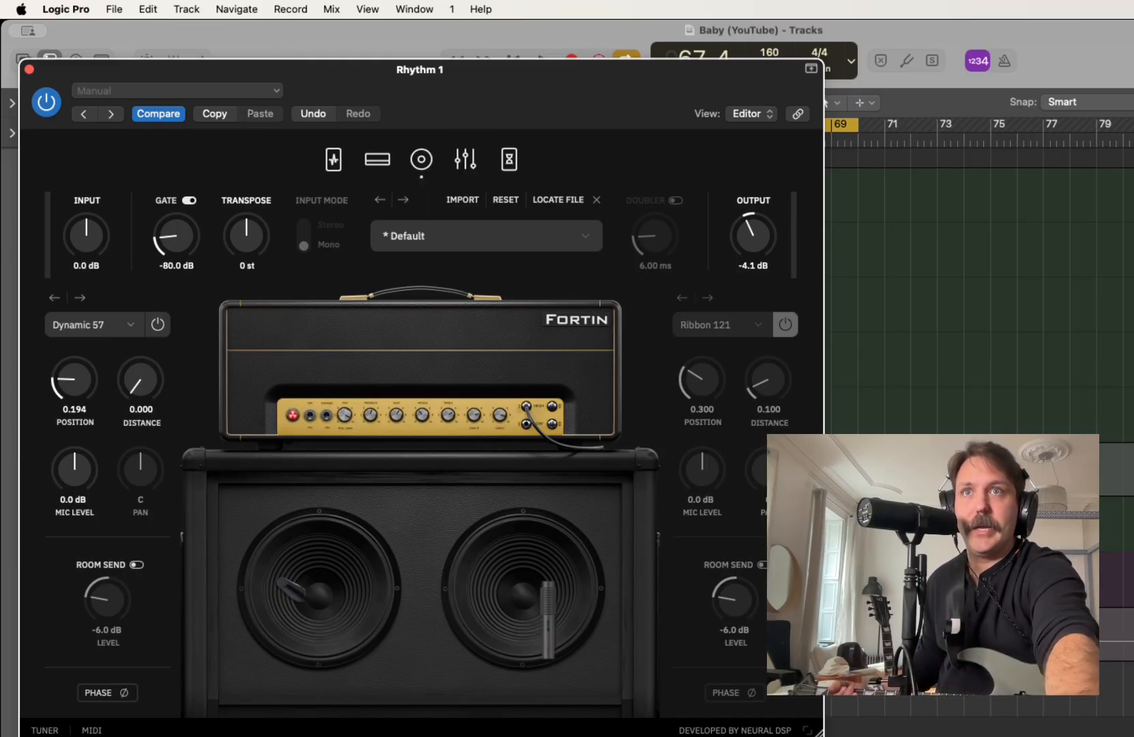
drag(74, 379, 74, 241)
key(space)
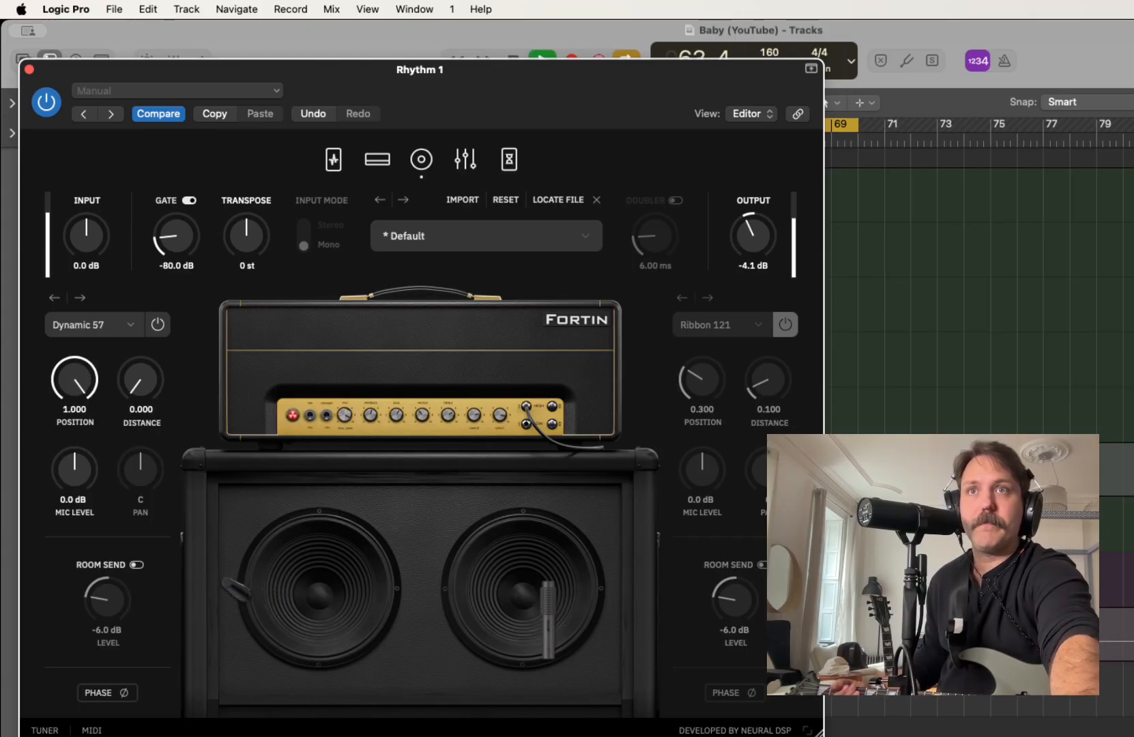
drag(235, 589, 300, 591)
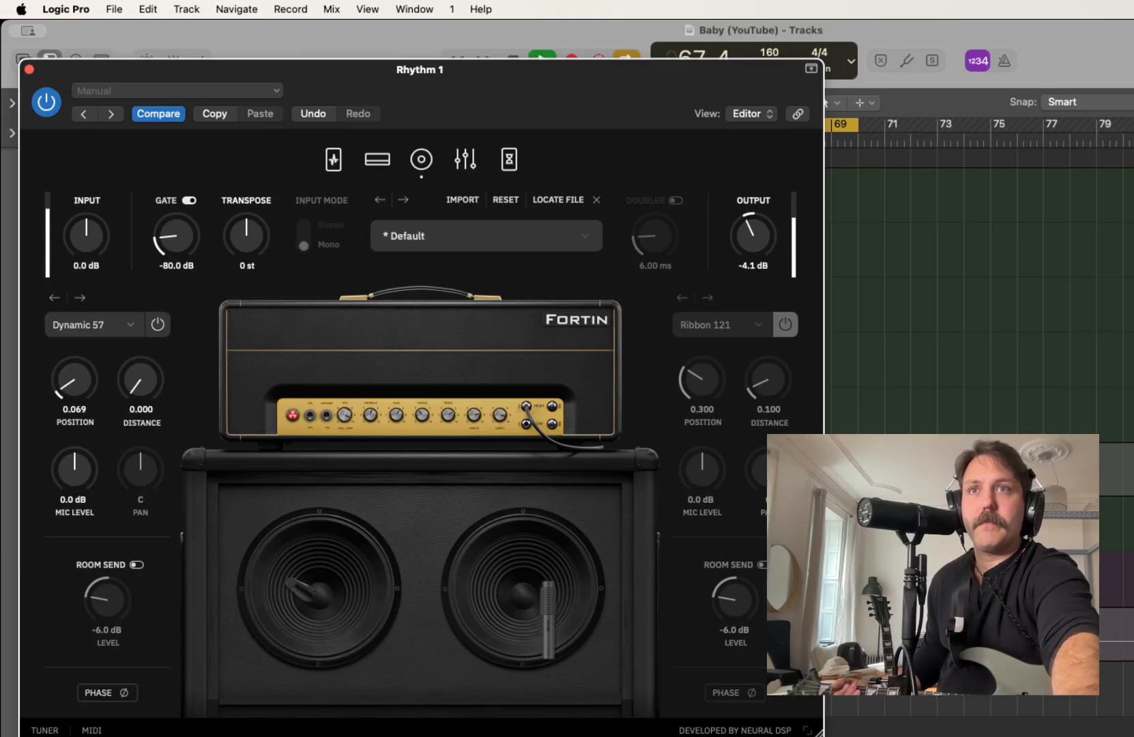
key(space)
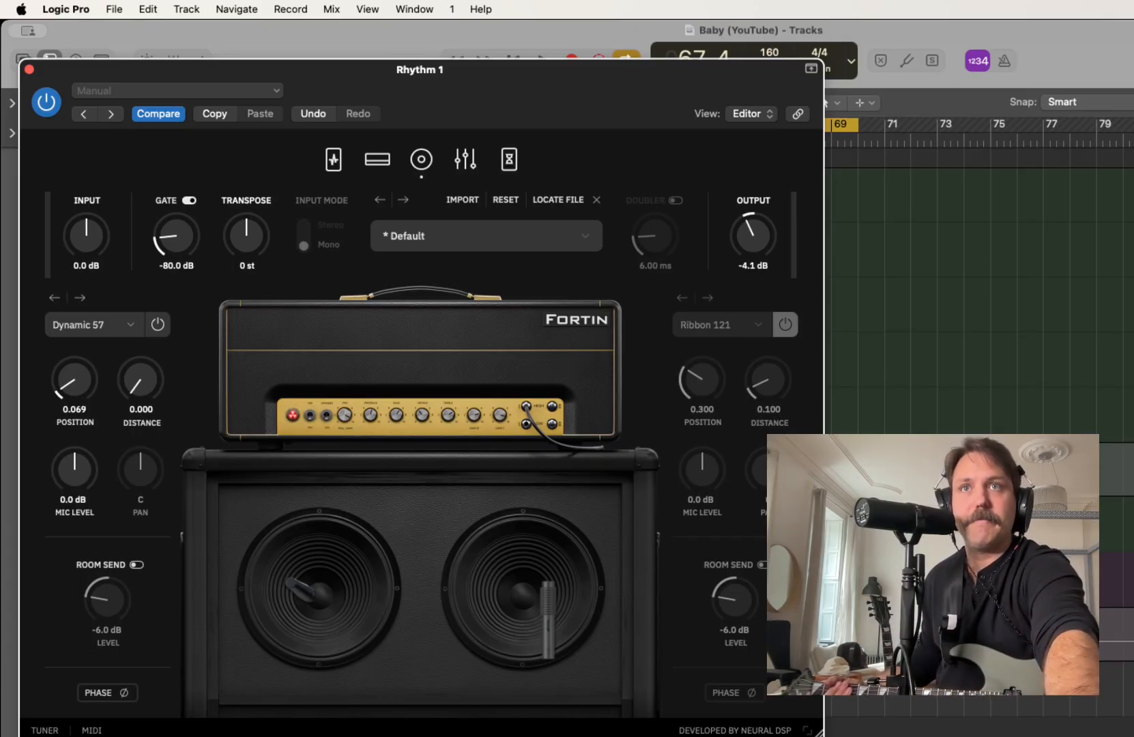
Set the Dynamic 57 microphone position to 0.297 while the loop plays
key(space)
drag(74, 379, 74, 339)
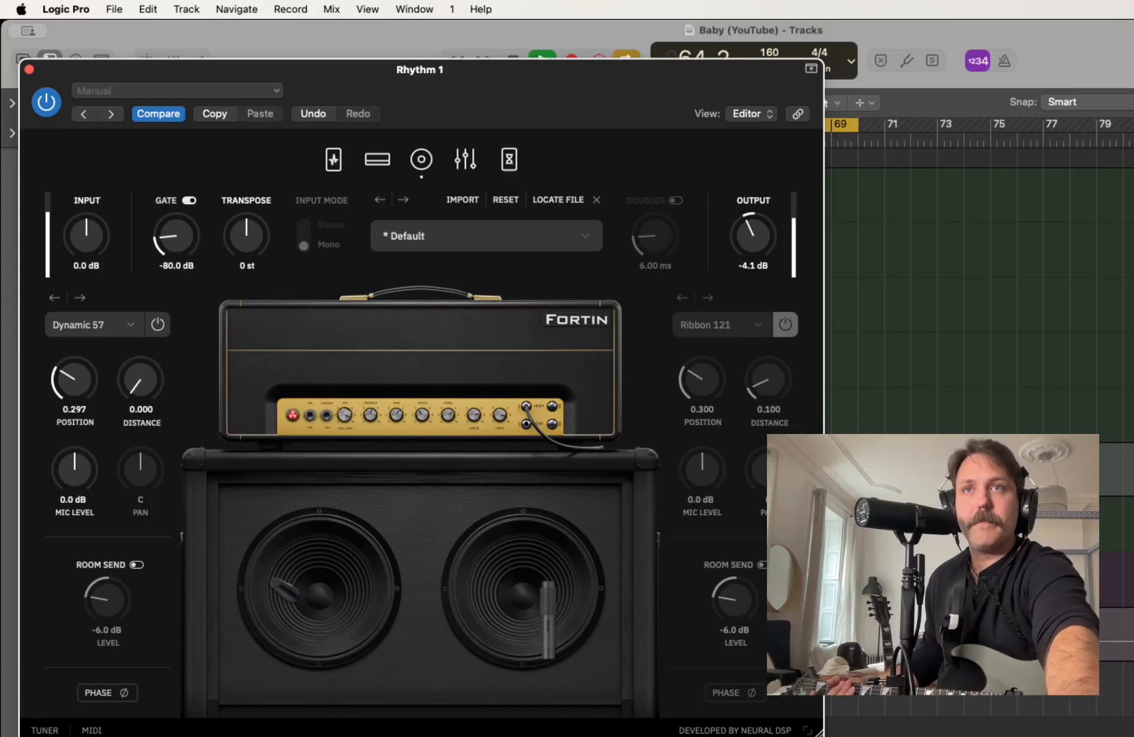
key(space)
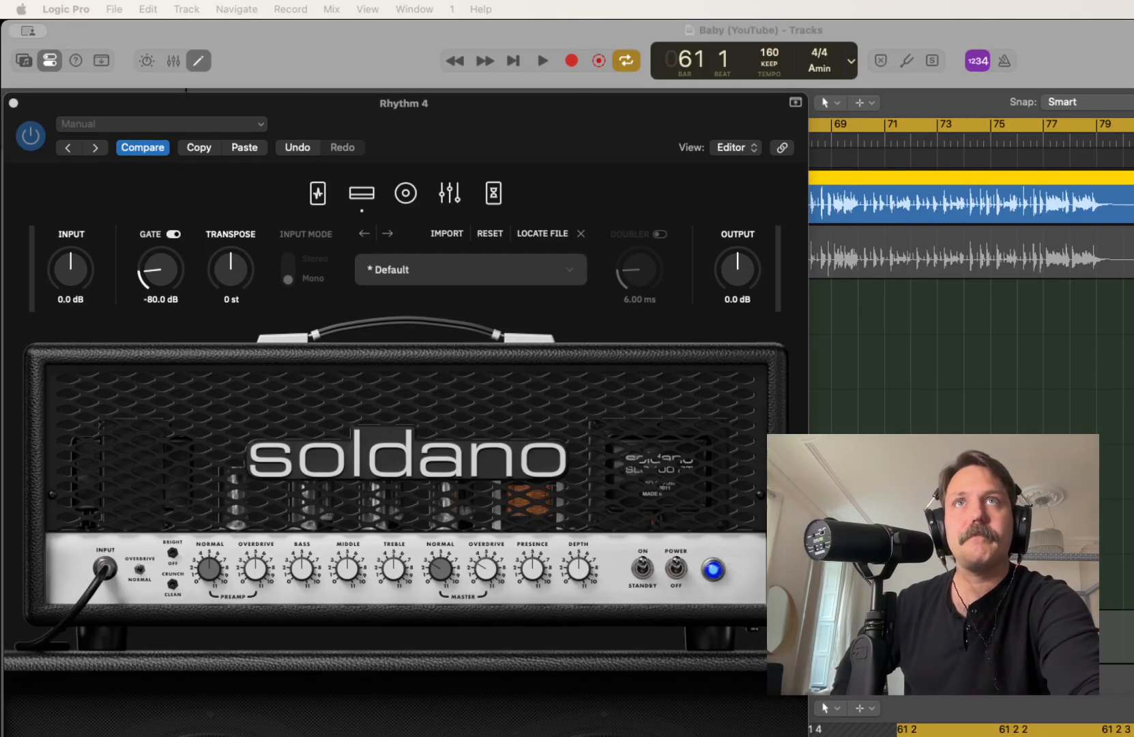
Play back the loop to listen to the Soldano amp tone on the Rhythm 4 track
key(super+Tab)
key(space)
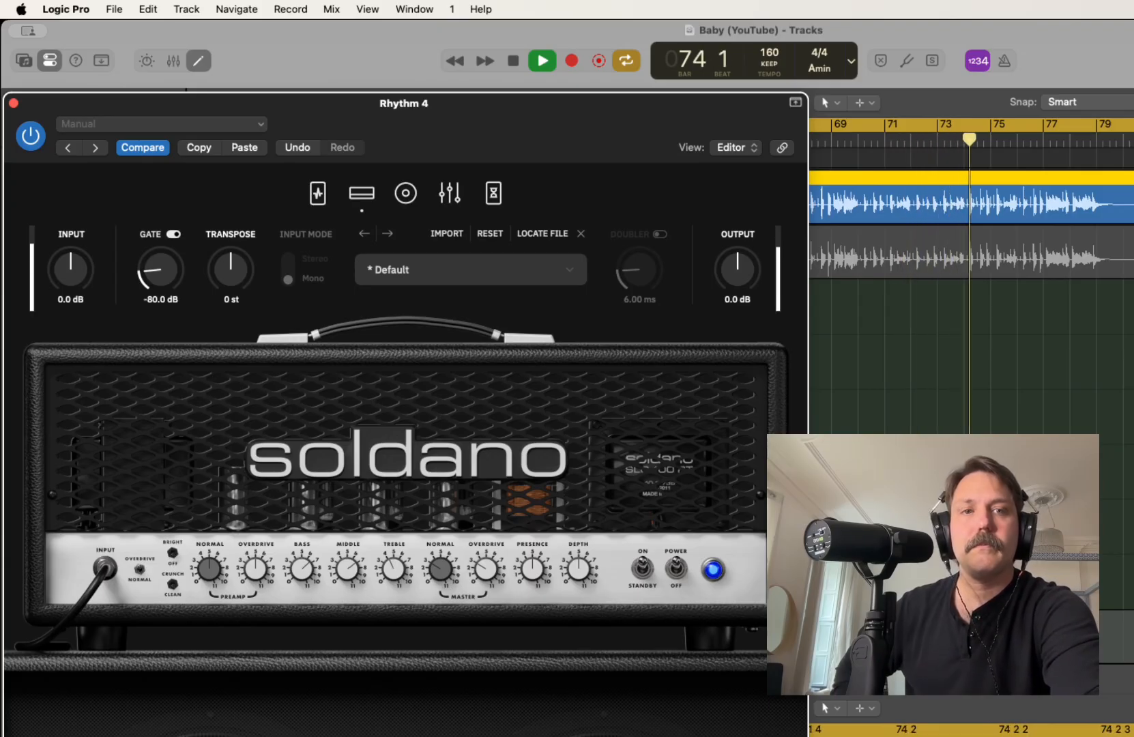
key(space)
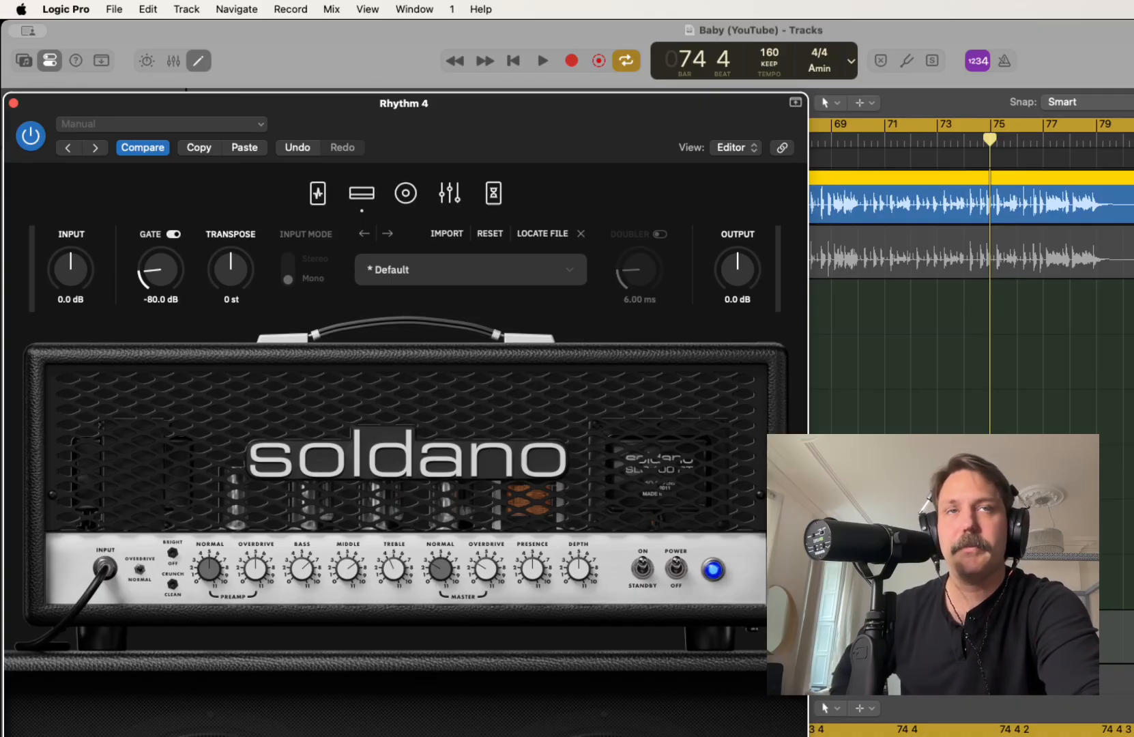
key(space)
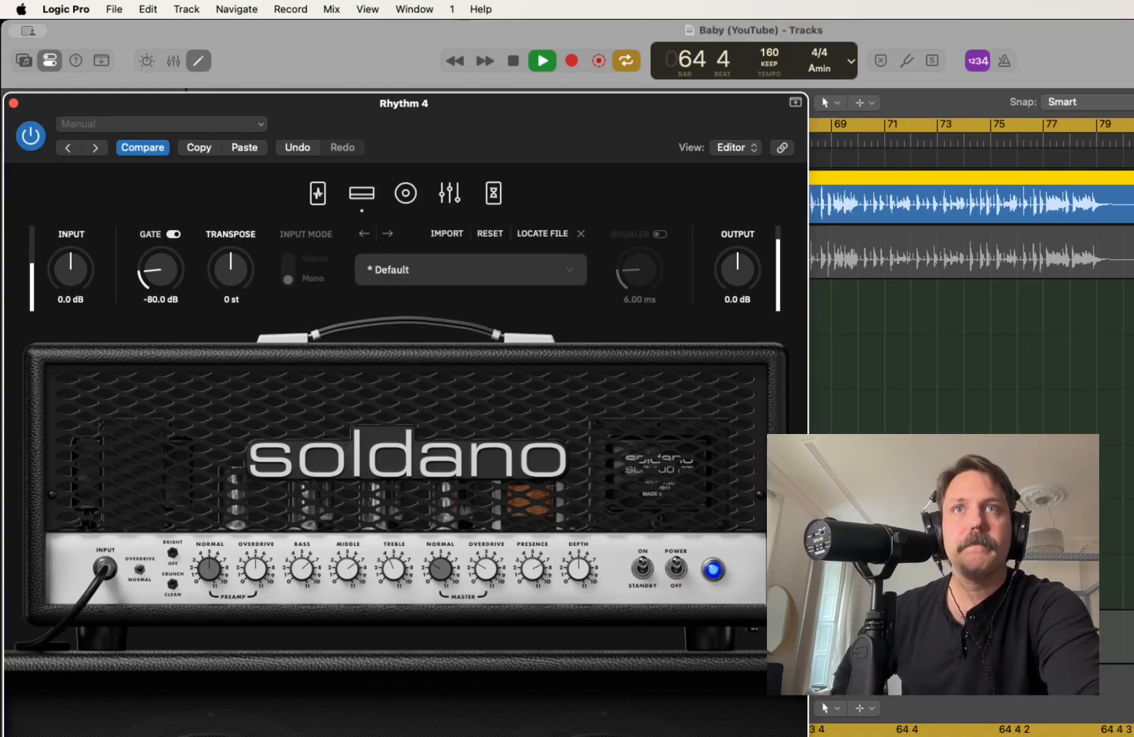
key(space)
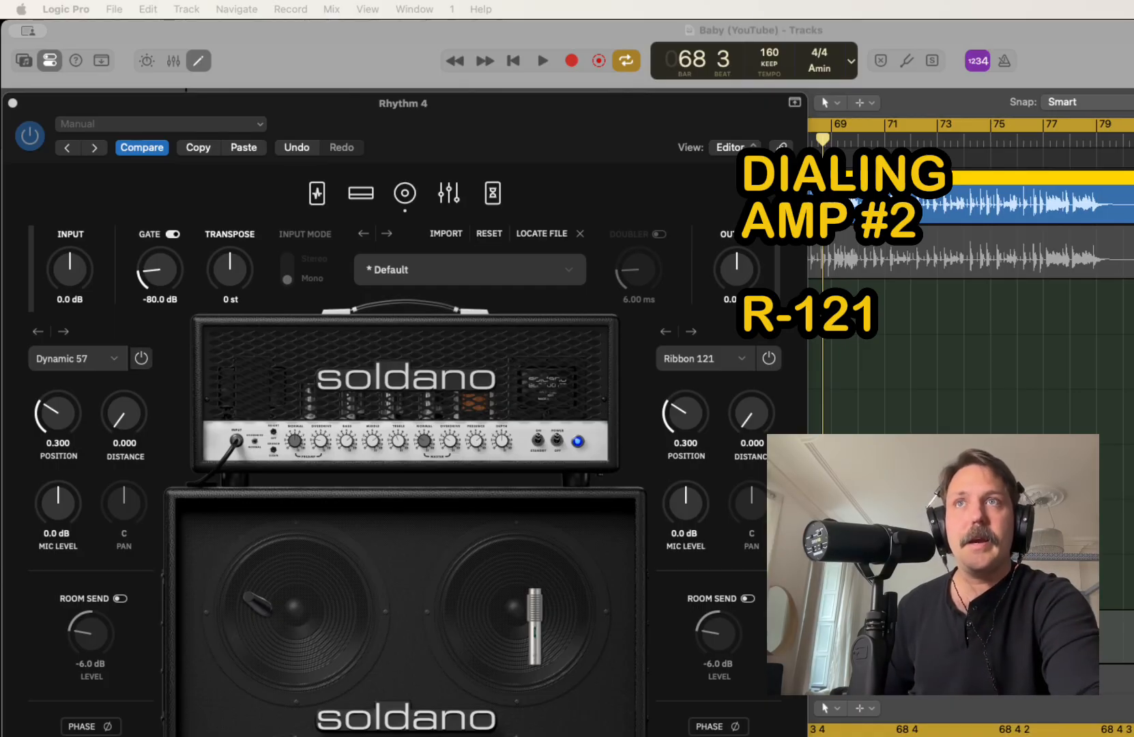
Switch off the Dynamic 57 on the Soldano cabinet and reposition the Ribbon 121 microphone across the speaker during playback
click(141, 358)
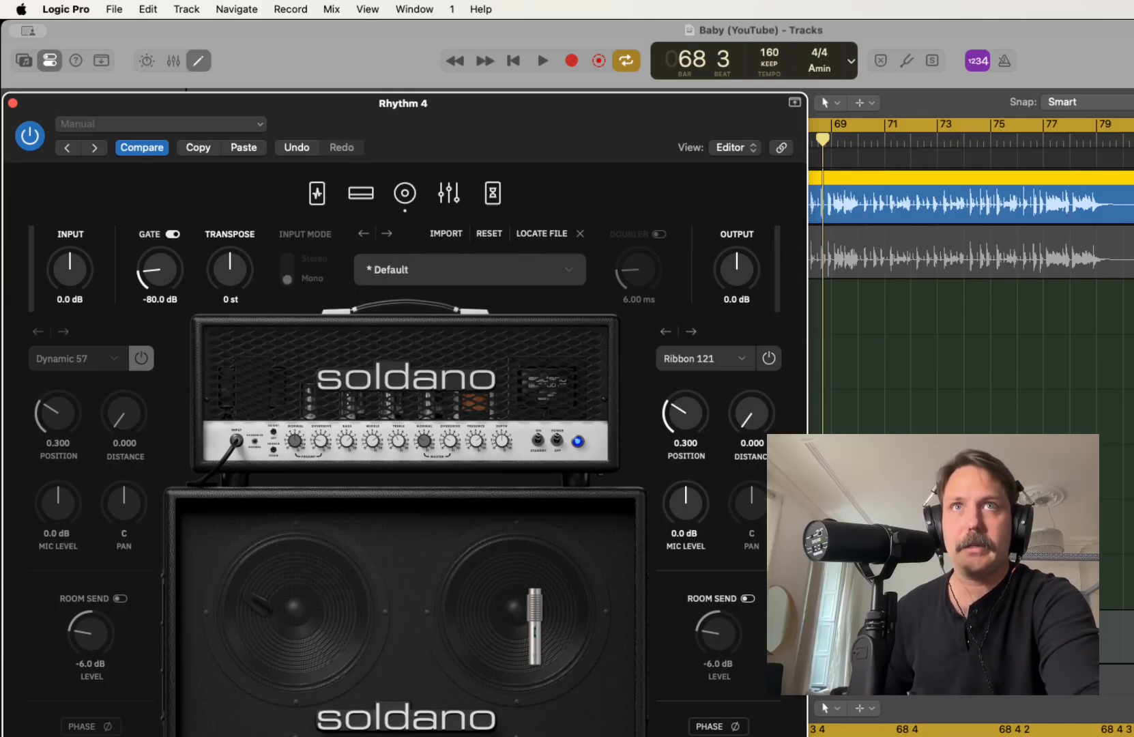
key(space)
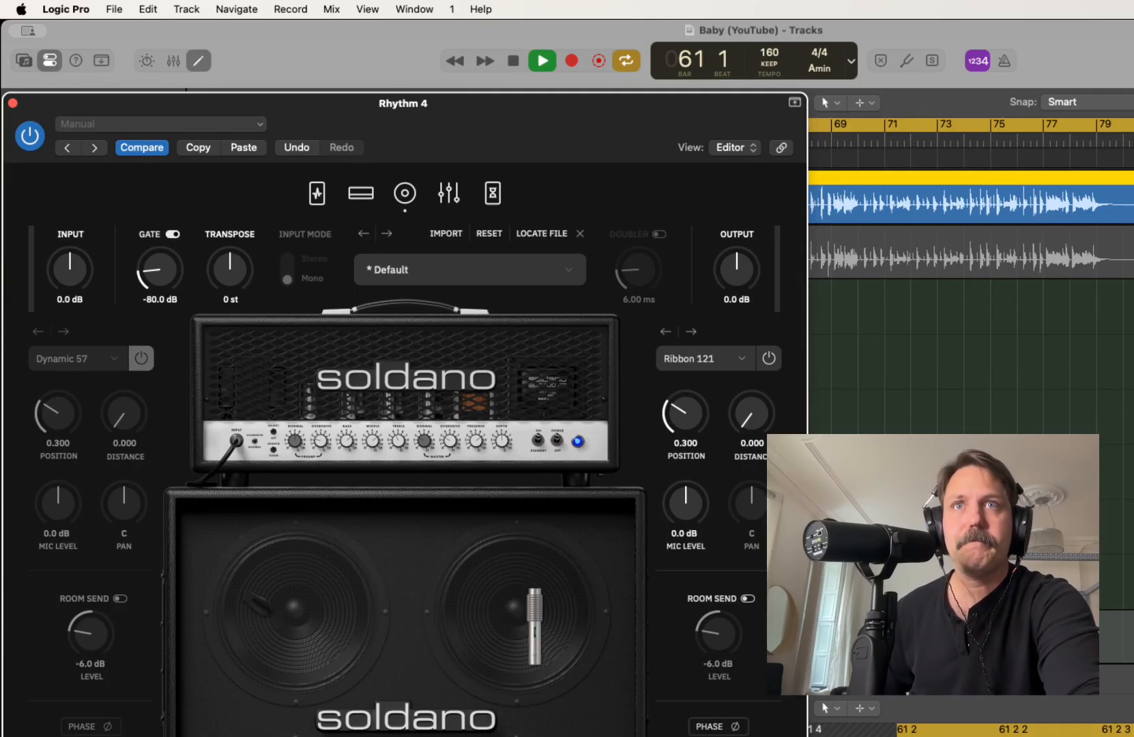
drag(520, 628, 564, 624)
key(space)
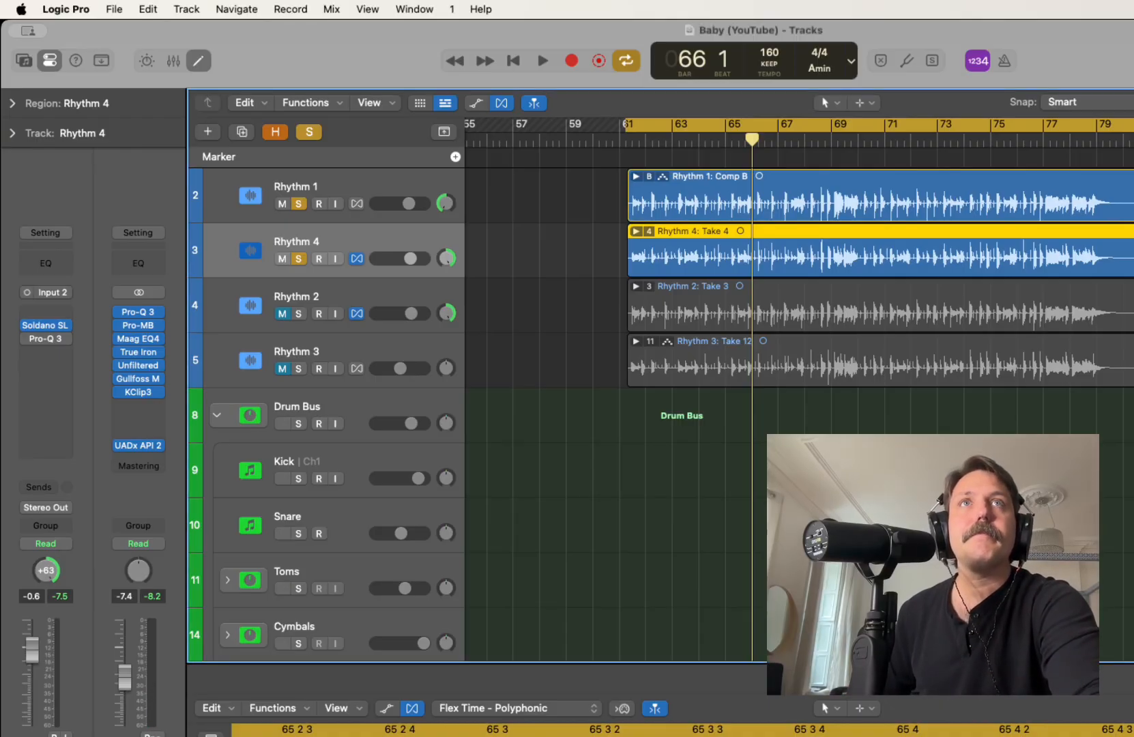
Raise the Rhythm 4 track volume slightly while playing it soloed together with Rhythm 1
key(space)
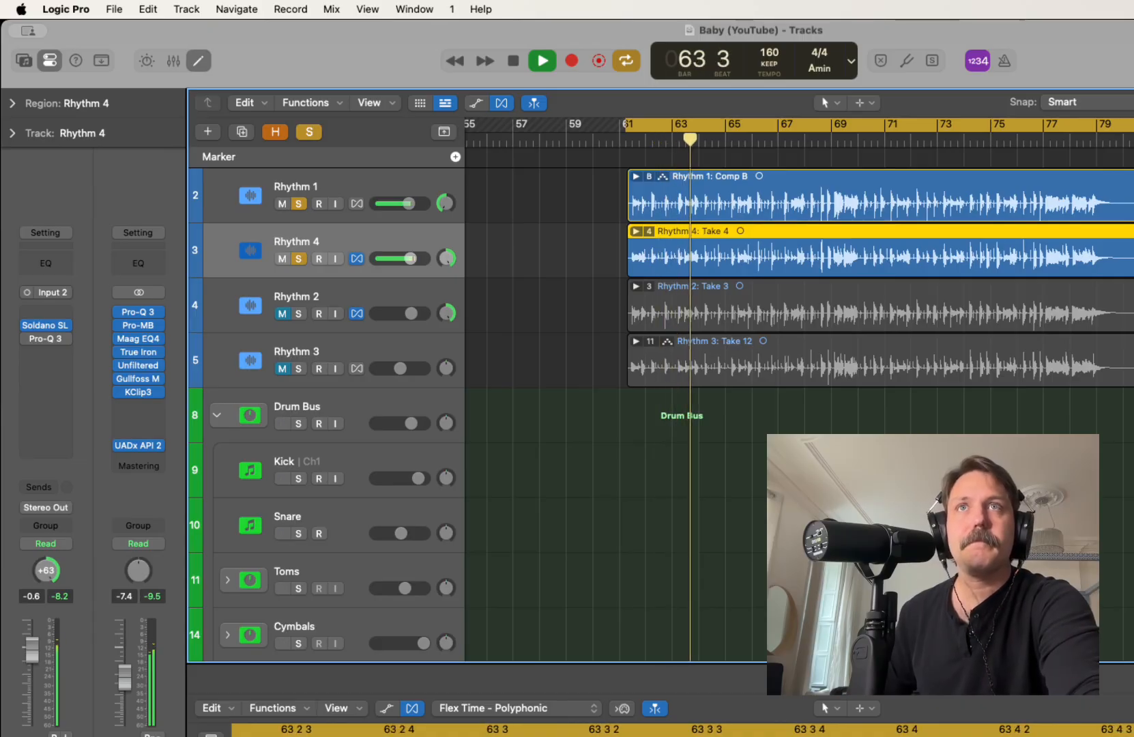
drag(410, 259, 412, 259)
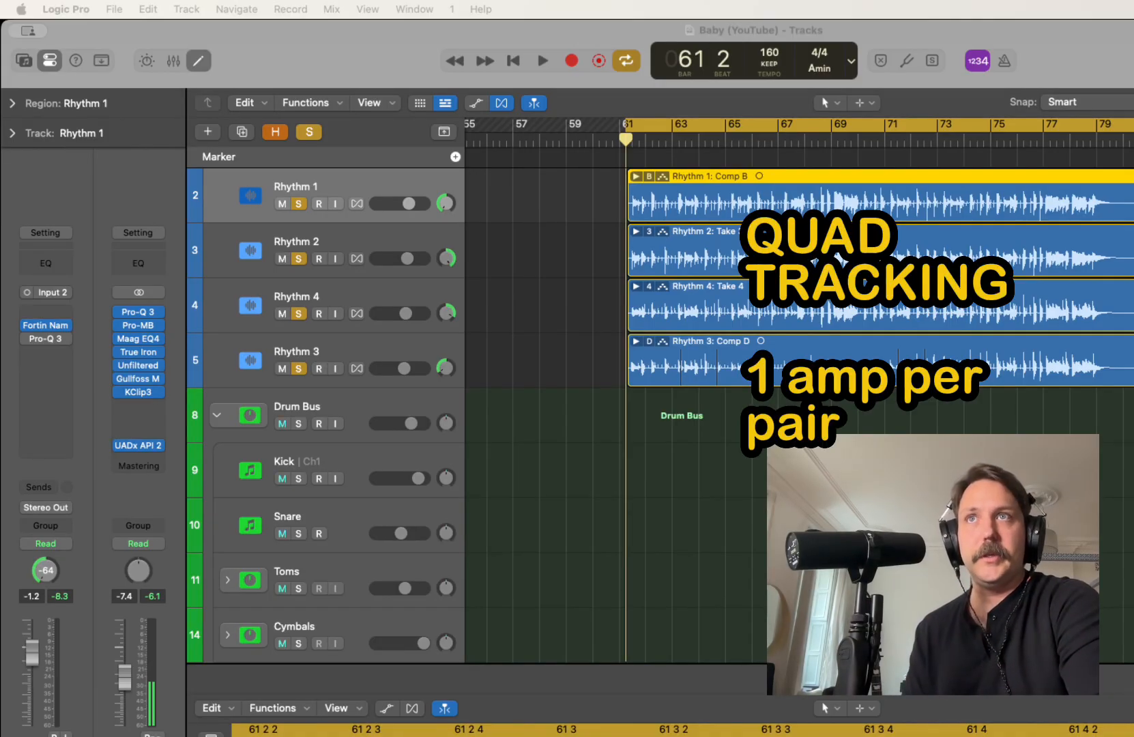
Review which amp plug-in each of the Rhythm 2, Rhythm 4 and Rhythm 3 tracks uses
click(296, 243)
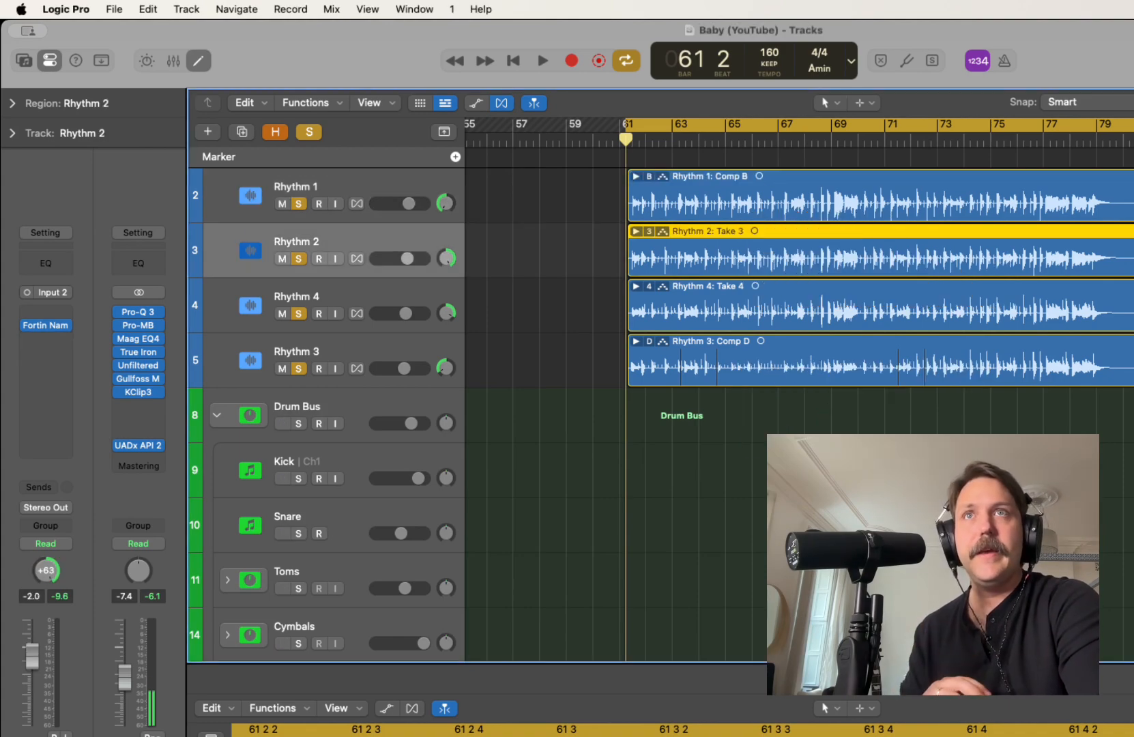
click(297, 298)
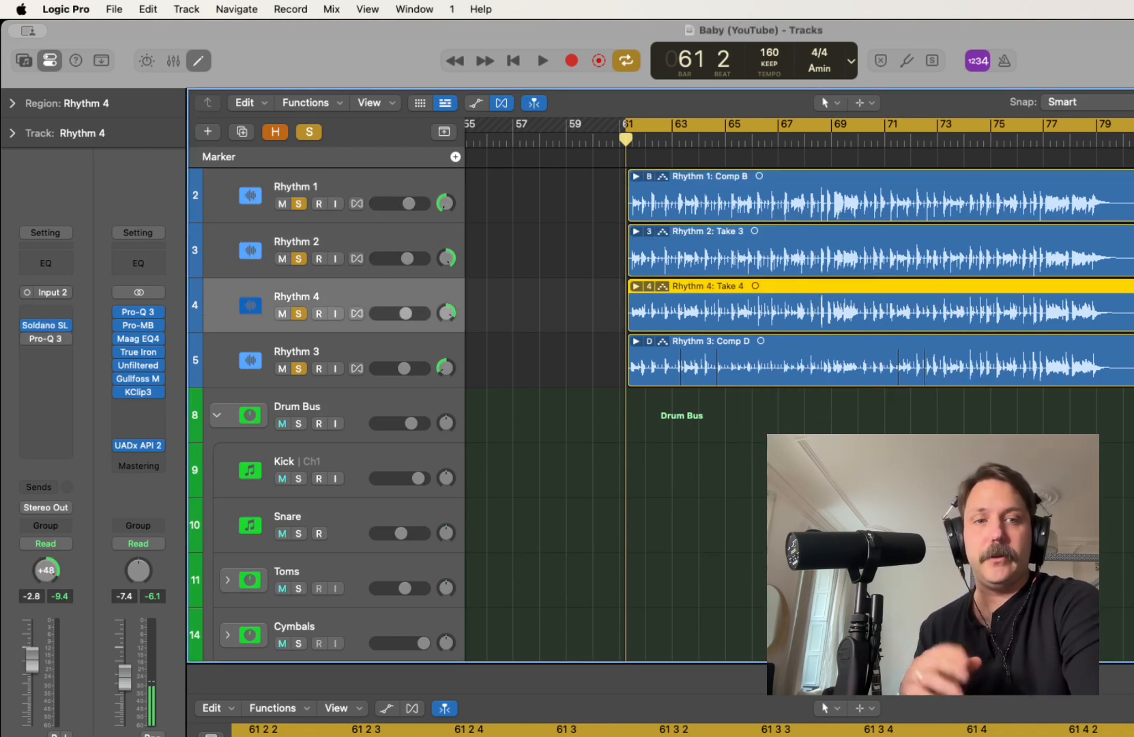
key(Down)
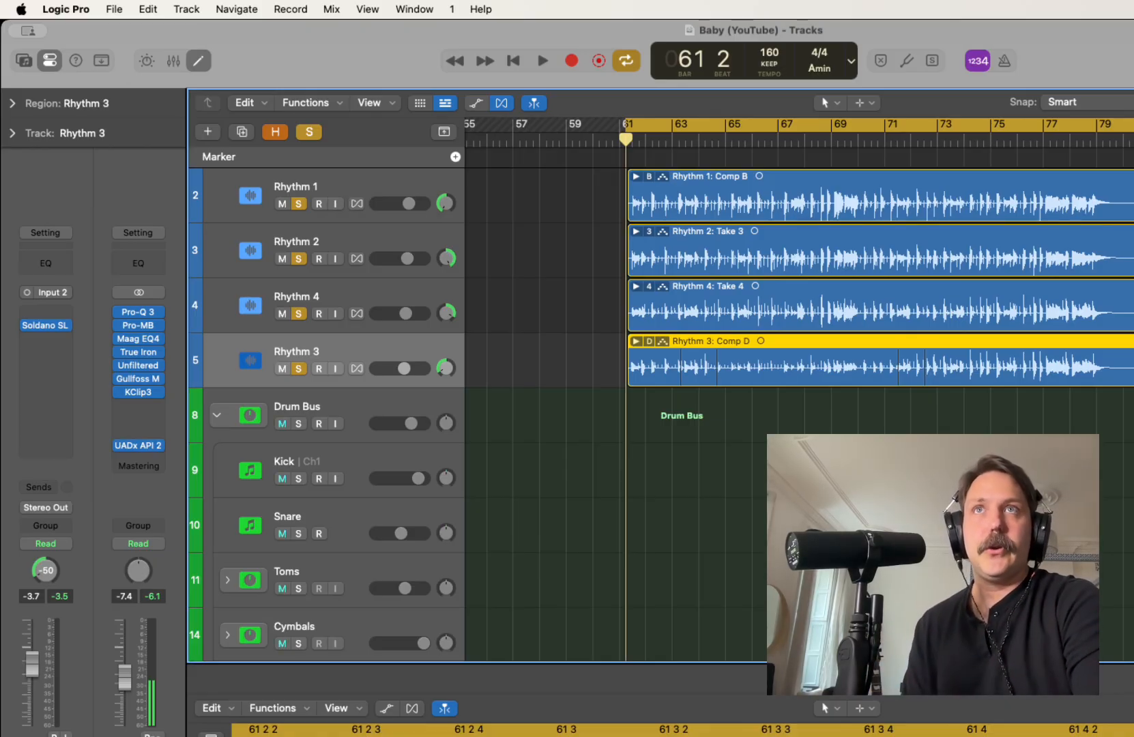
Open the Fortin plug-in on Rhythm 2 and examine its cabinet microphone and custom IR choices
click(251, 251)
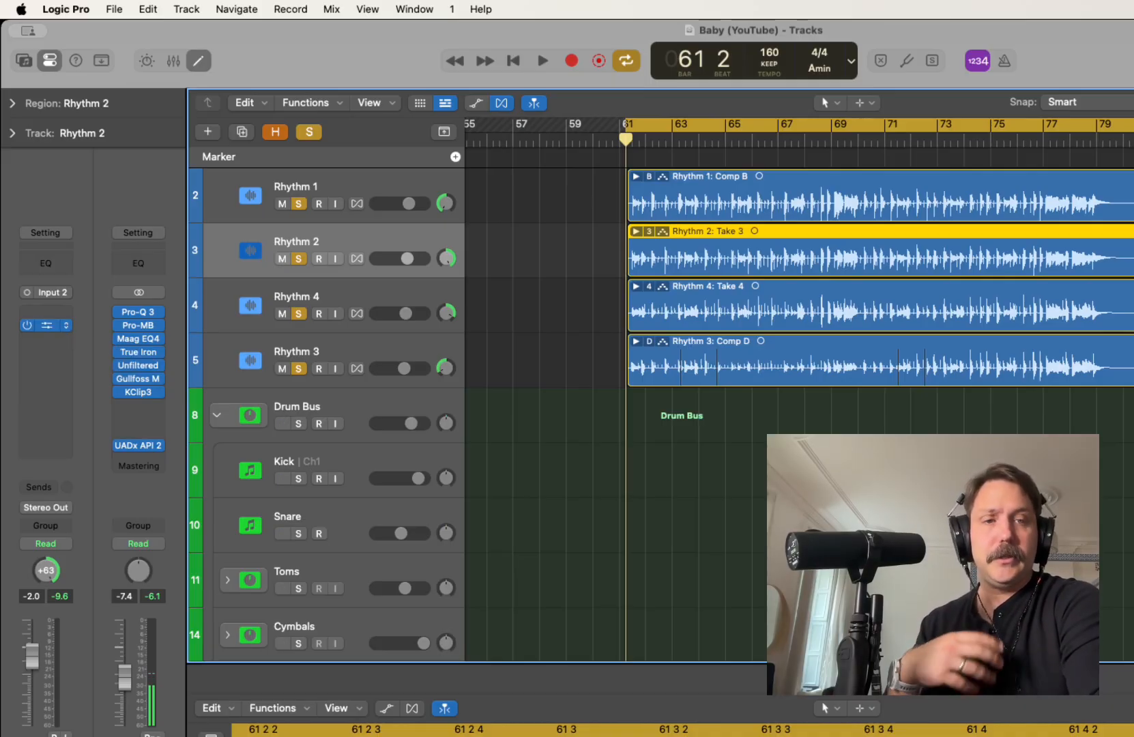
click(47, 326)
drag(696, 144, 265, 65)
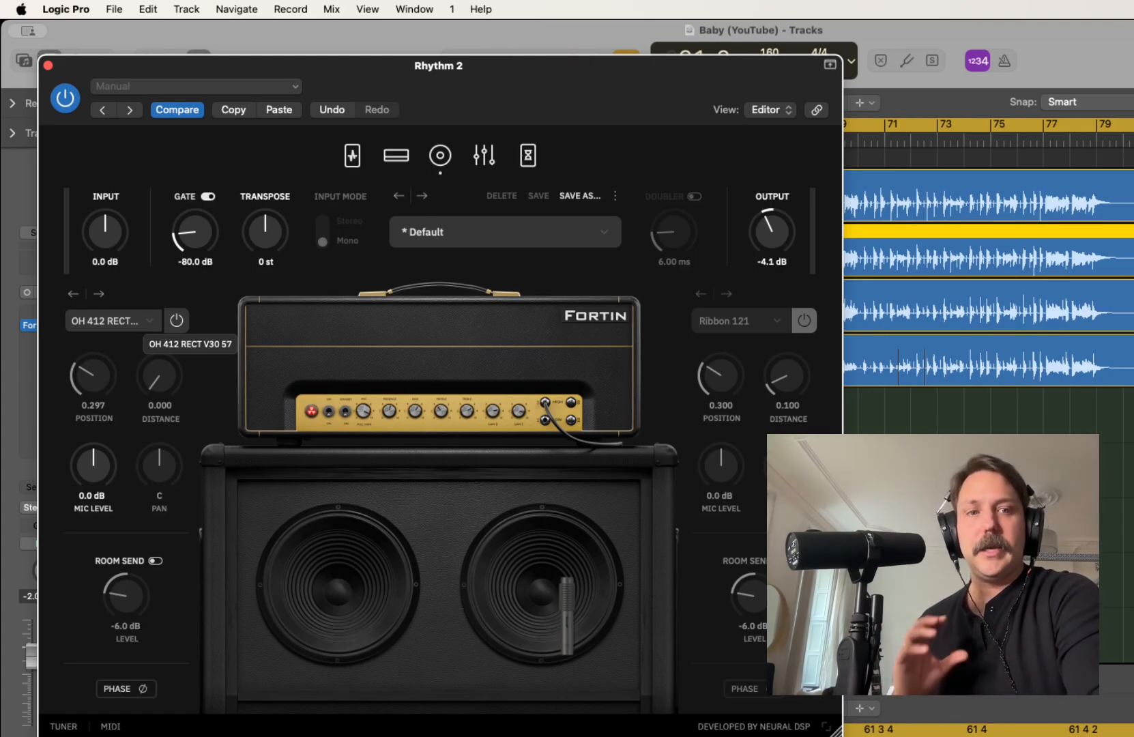
click(140, 321)
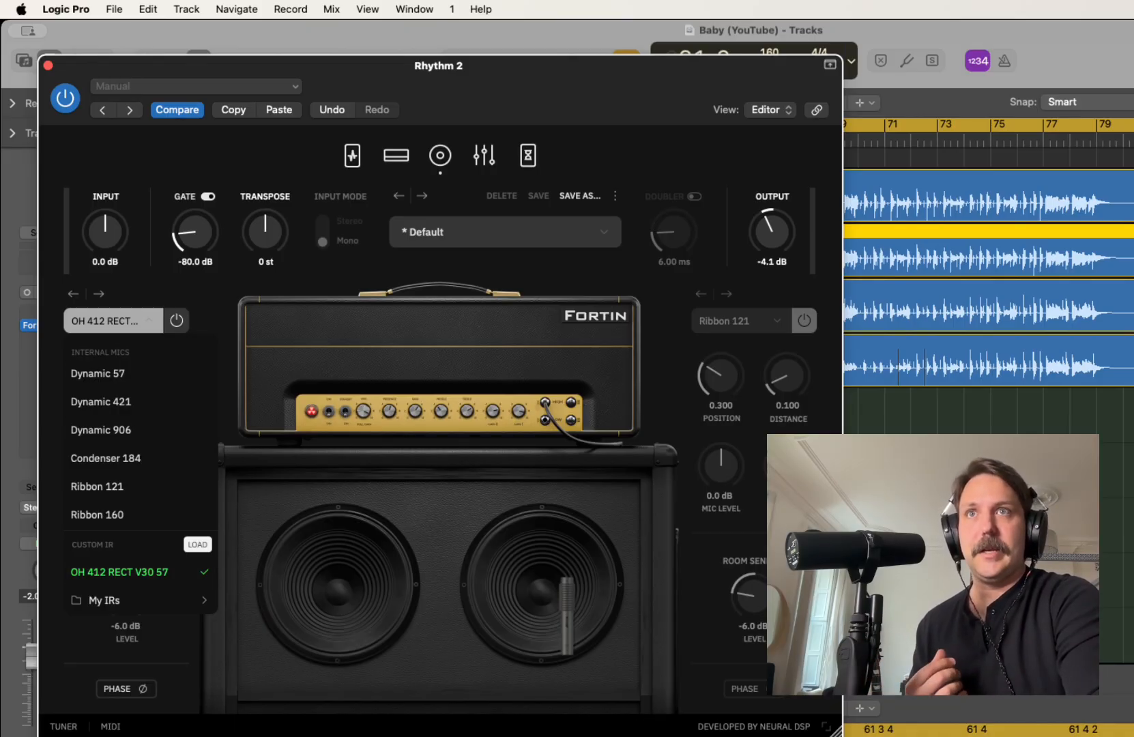
click(113, 321)
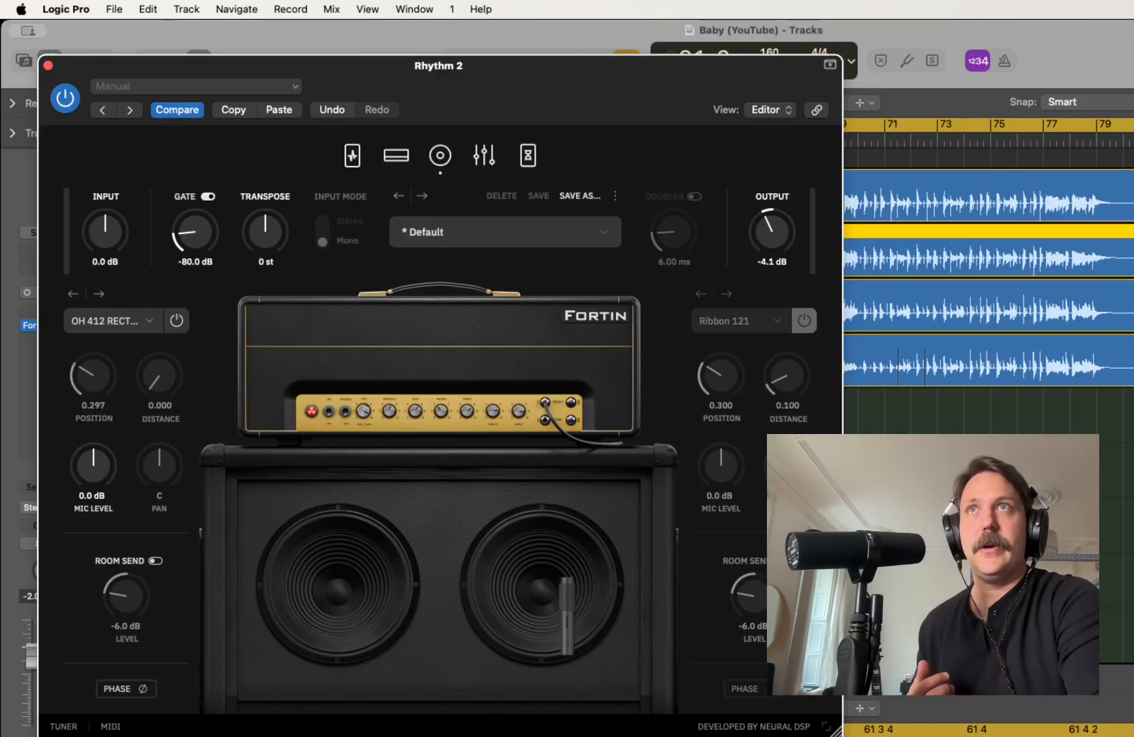
click(48, 66)
Turn off solo on the Rhythm 4 track
click(298, 314)
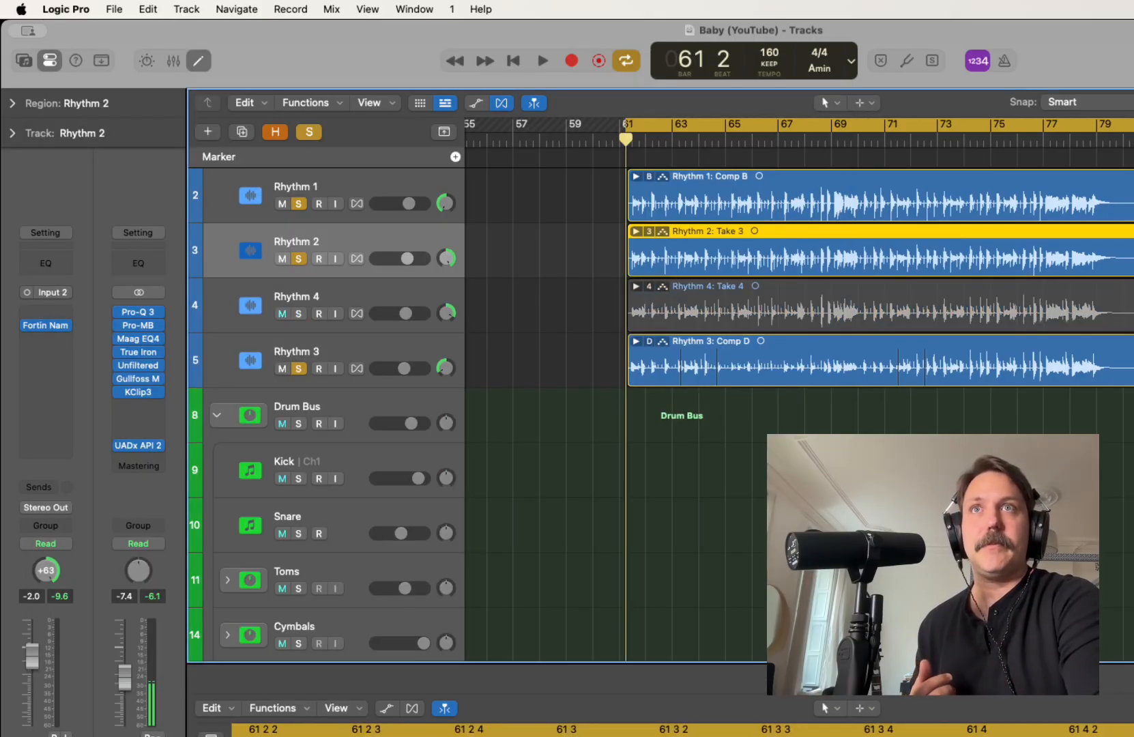
Take Rhythm 3 out of solo, play Rhythm 1 and Rhythm 2 together, and raise Rhythm 2's volume to -1.6 dB
click(298, 369)
key(space)
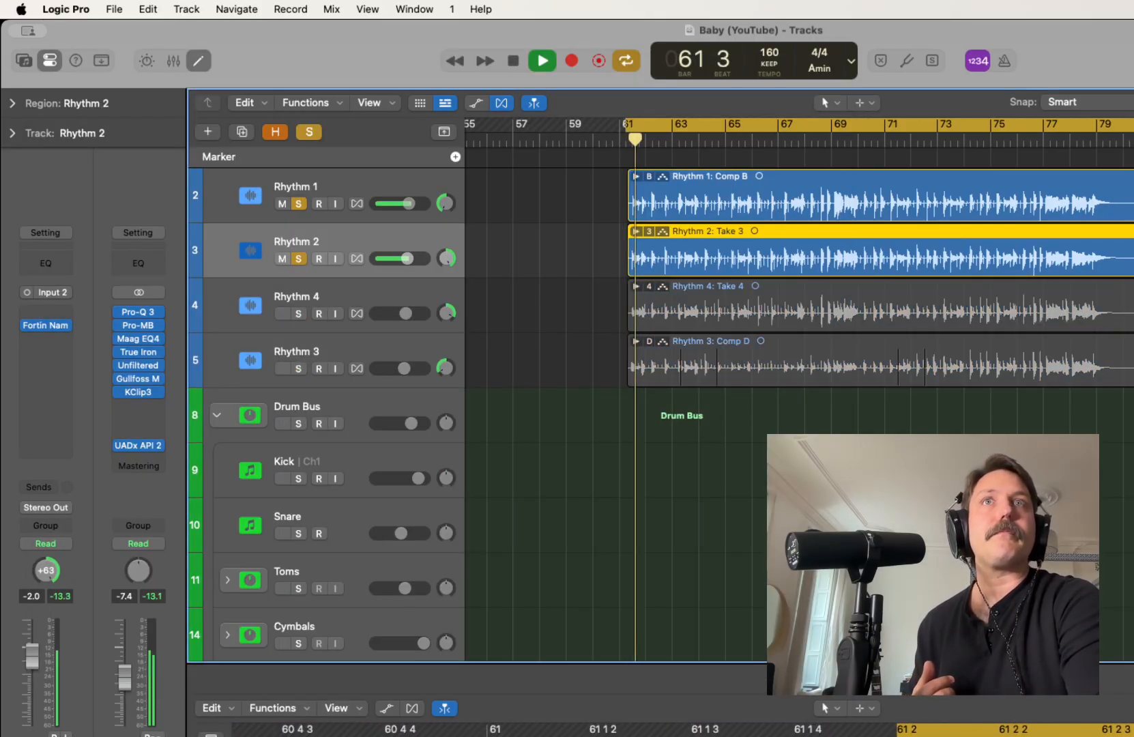
drag(408, 259, 409, 259)
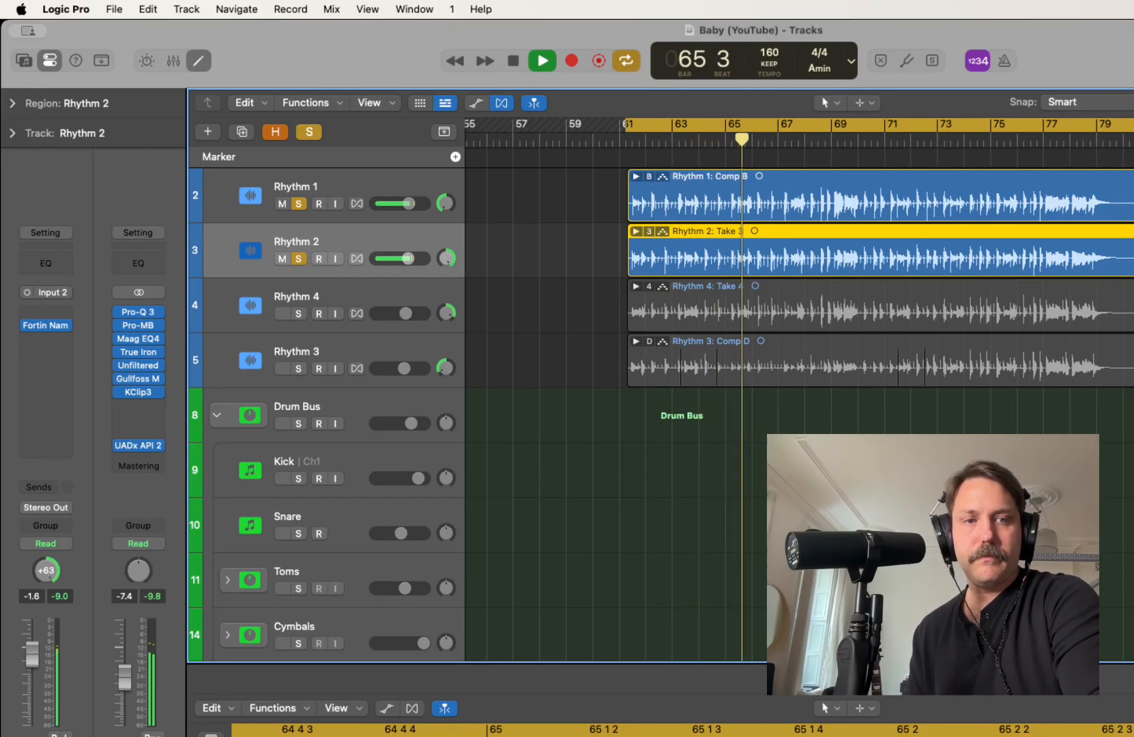
key(space)
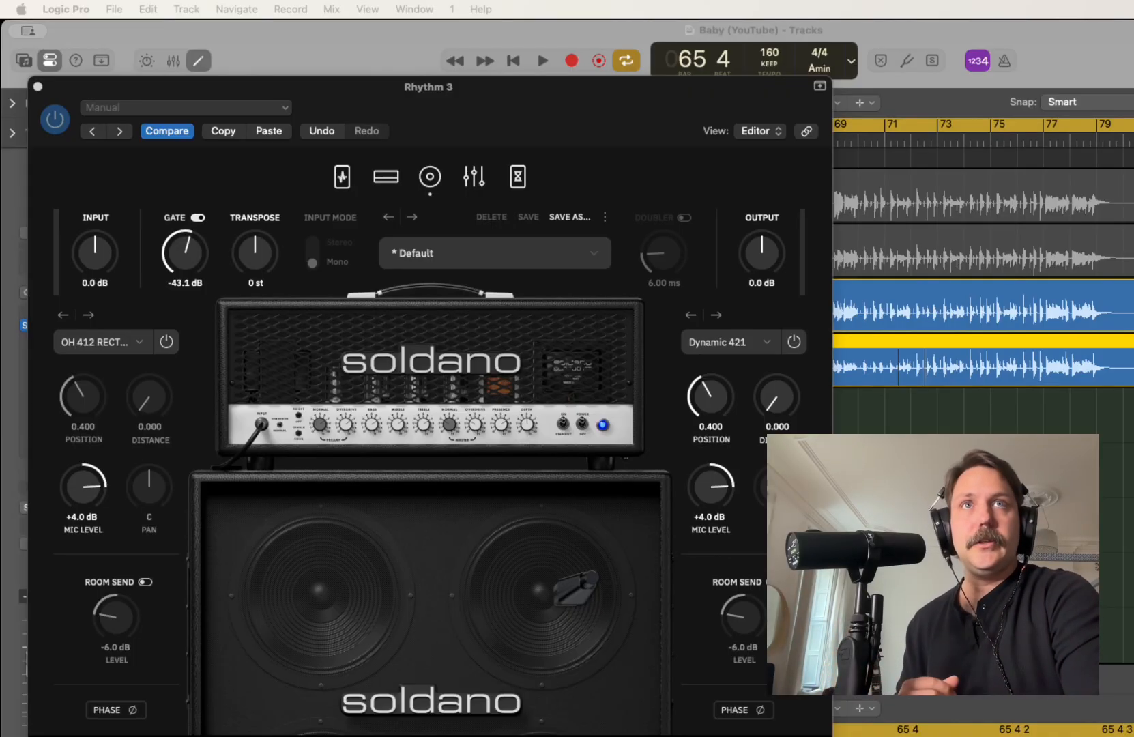
Switch off the Dynamic 421 microphone in Rhythm 3's Soldano plug-in and review the choices for its other cabinet slot
click(795, 342)
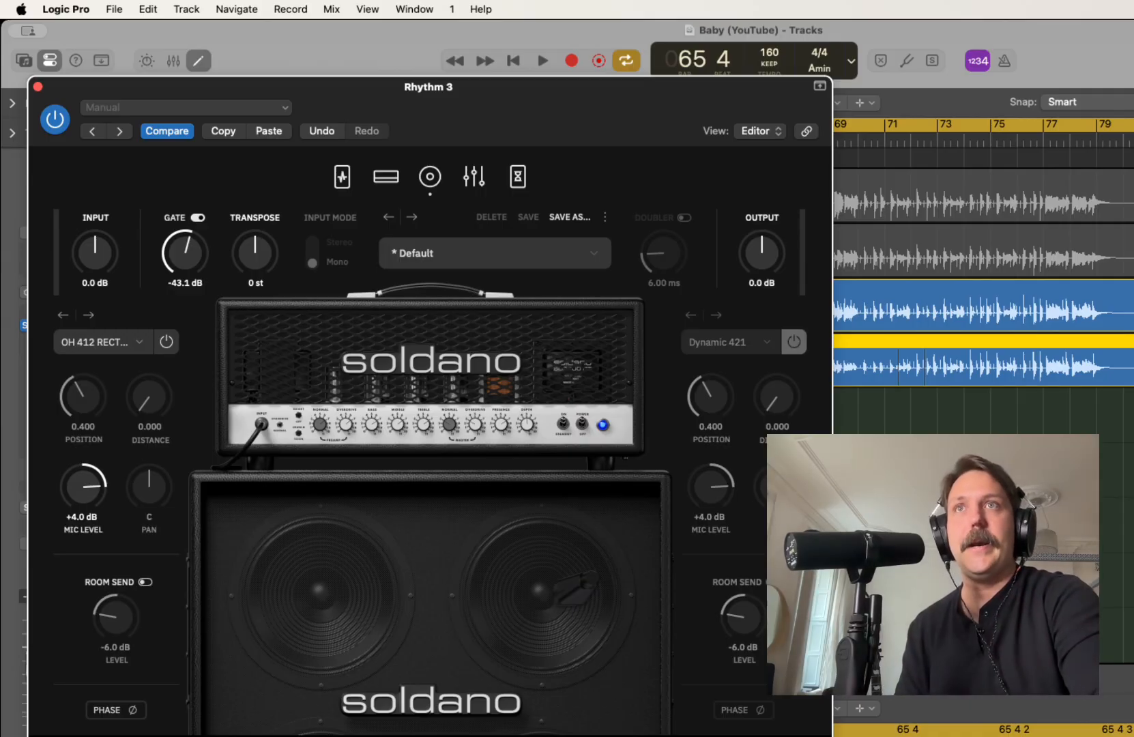
click(103, 342)
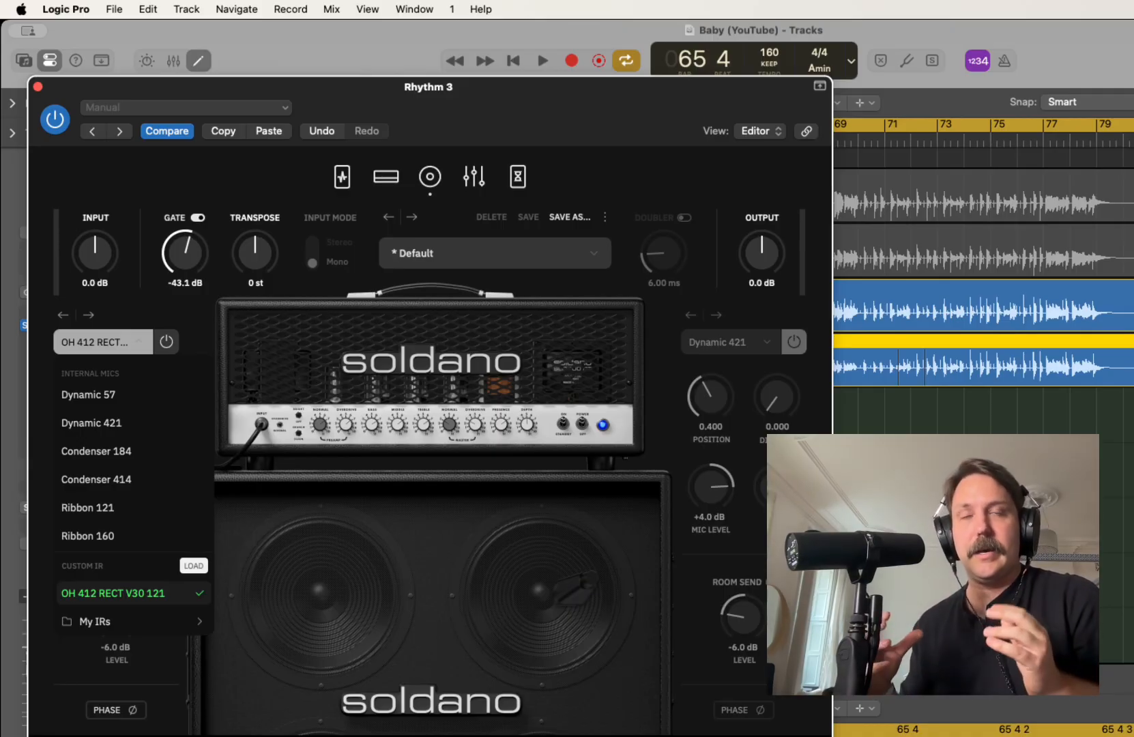
key(Escape)
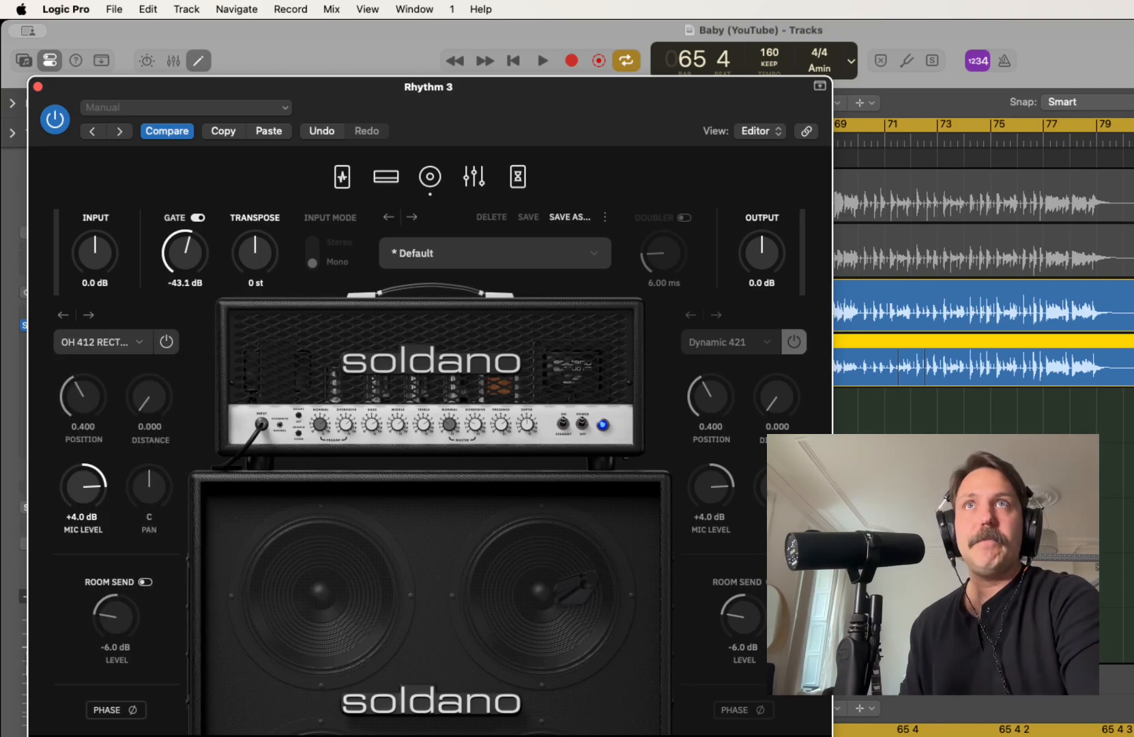
key(super+w)
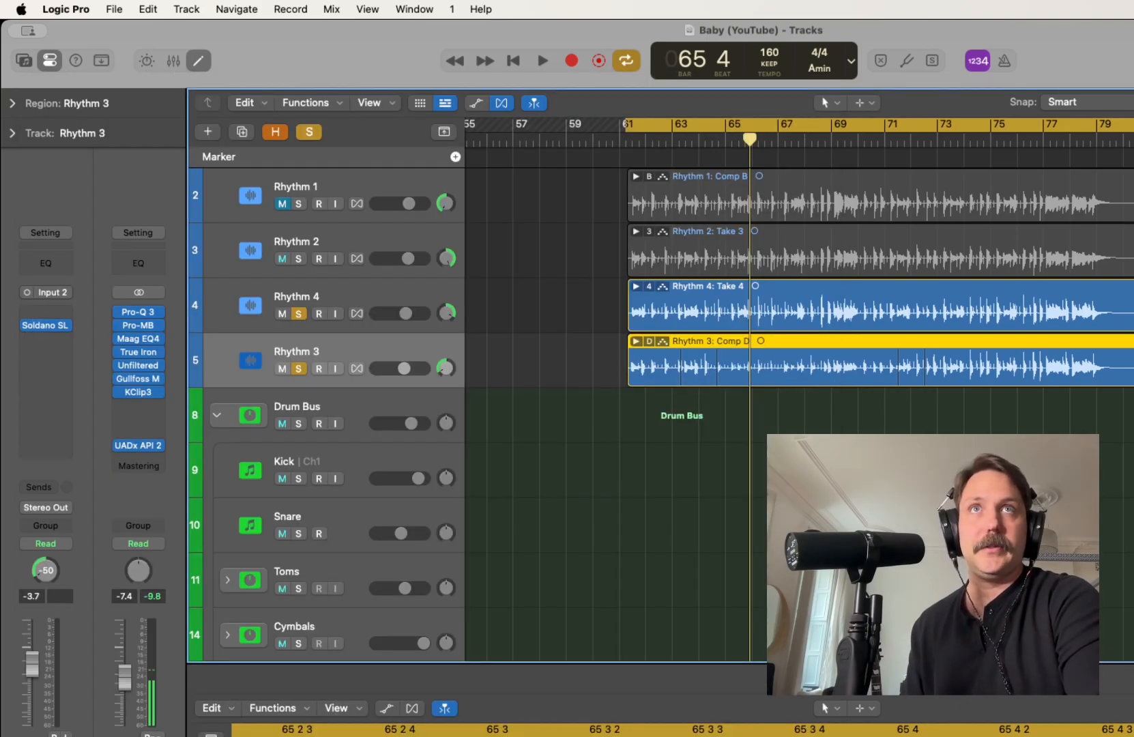
Play the soloed Rhythm 3 and Rhythm 4 pair and raise Rhythm 3's volume to -2.6 dB
key(space)
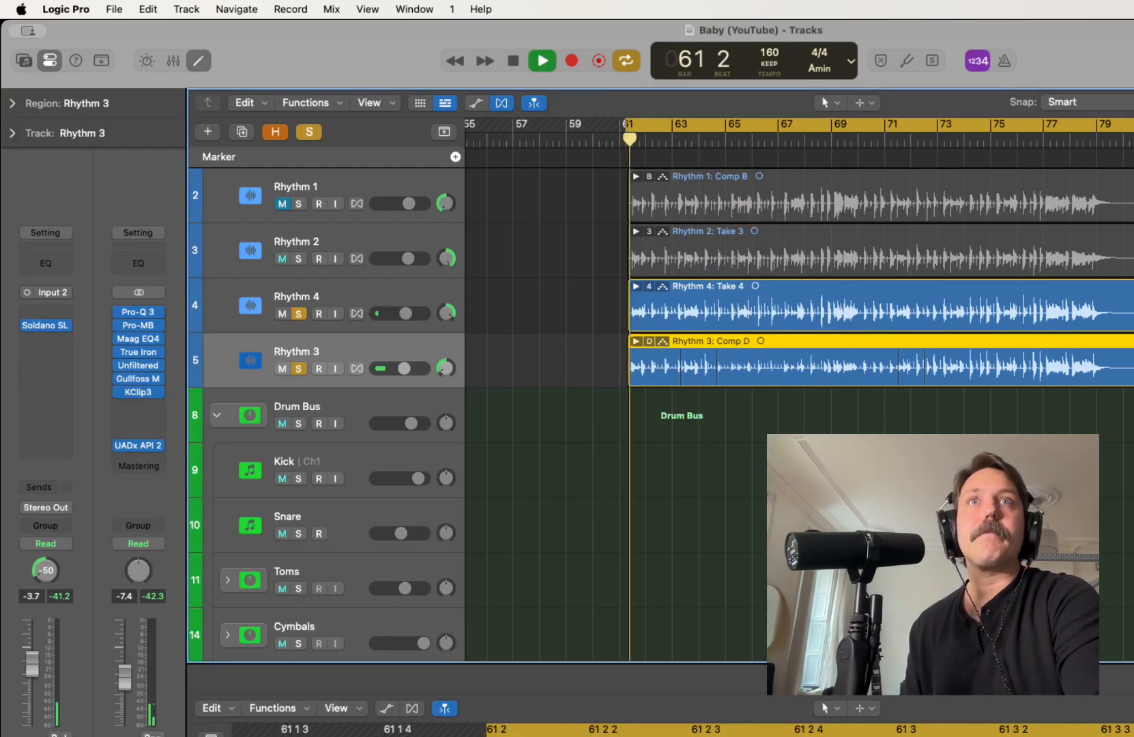
drag(404, 368, 406, 368)
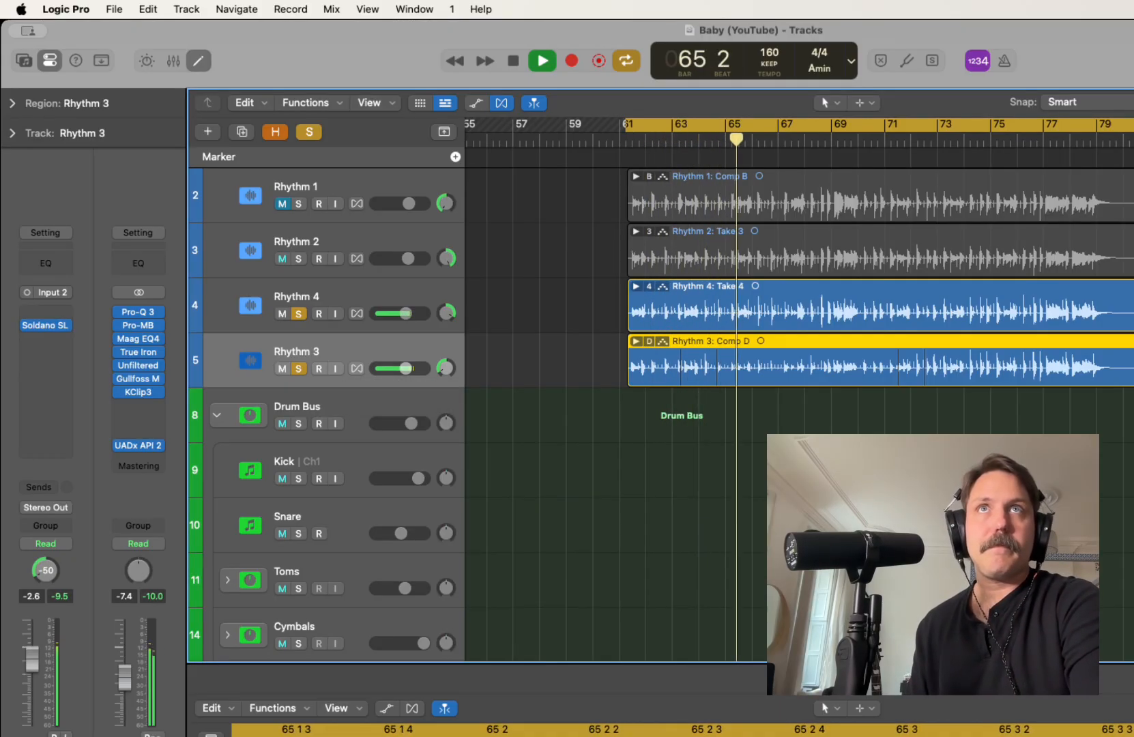
key(space)
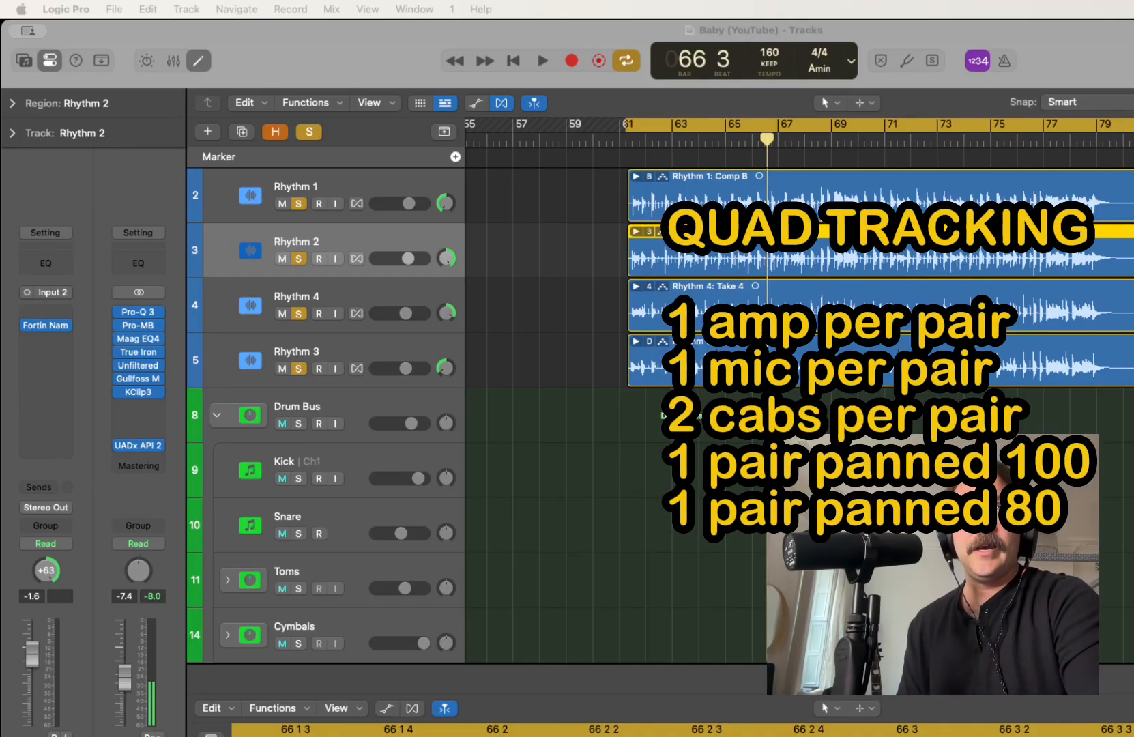
Check the pan positions of the four rhythm guitar tracks, Rhythm 1 through Rhythm 4
click(446, 203)
click(446, 259)
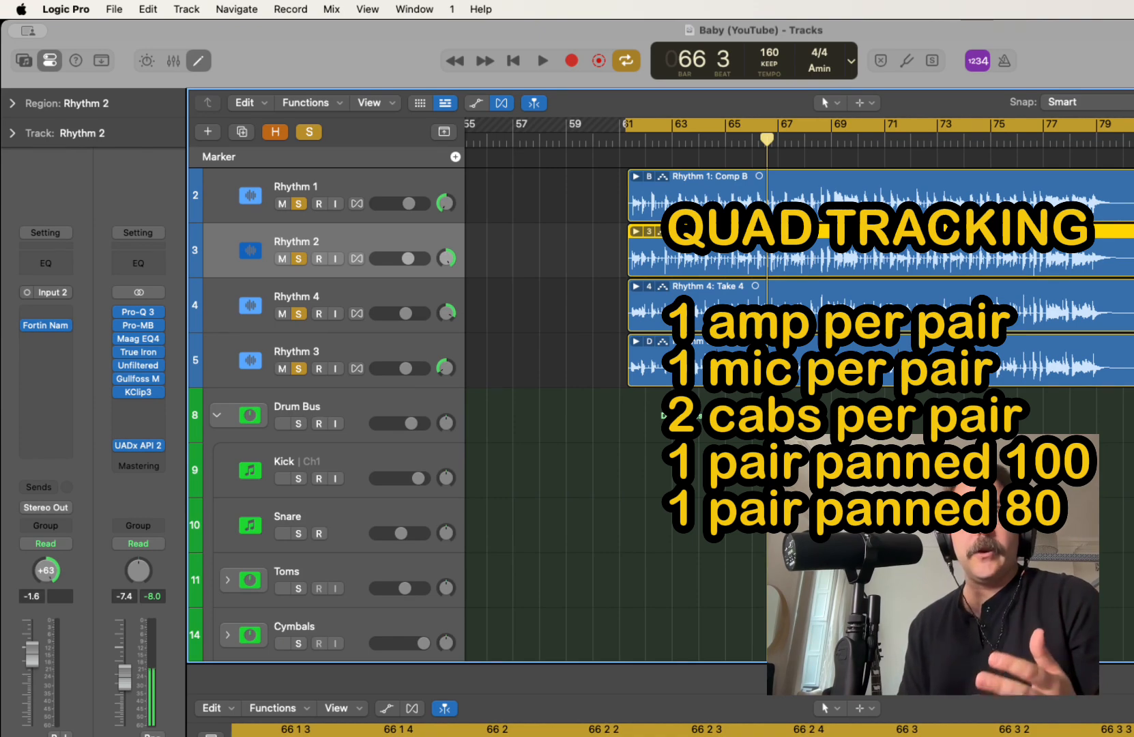
click(447, 314)
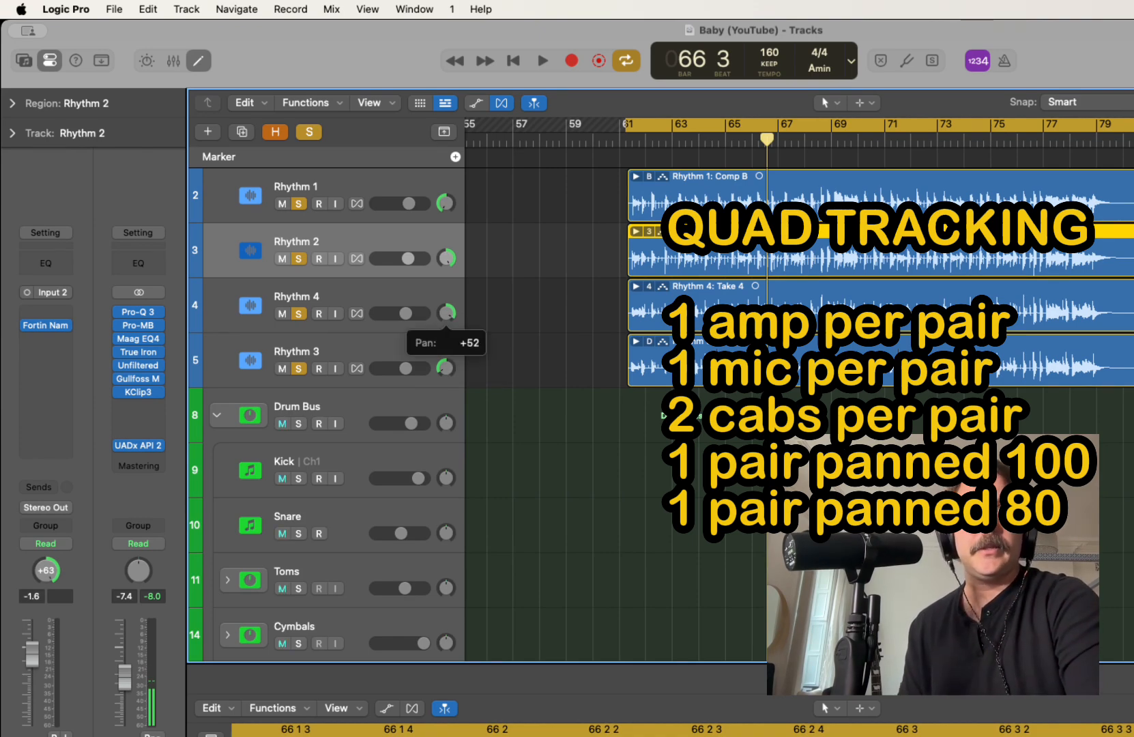
drag(445, 369, 445, 391)
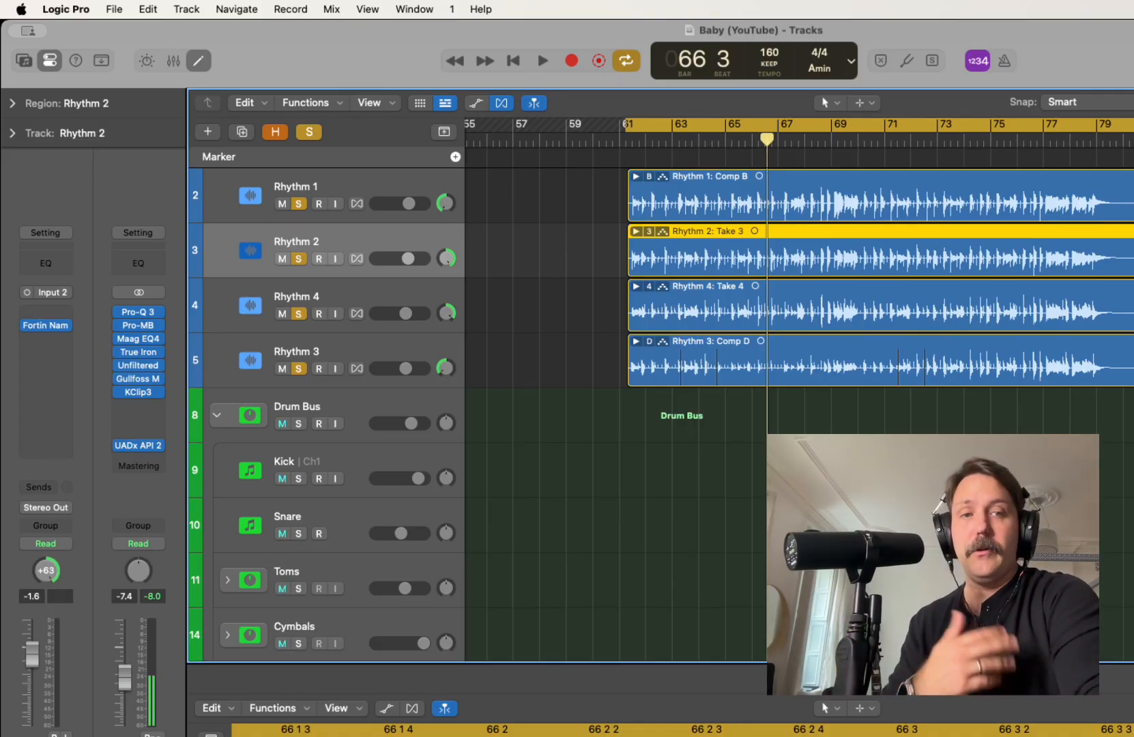
Balance the four rhythm tracks during playback: Rhythm 2 at -2.5 dB, Rhythm 1 at -2.2 dB, and Rhythm 3 slightly louder
key(space)
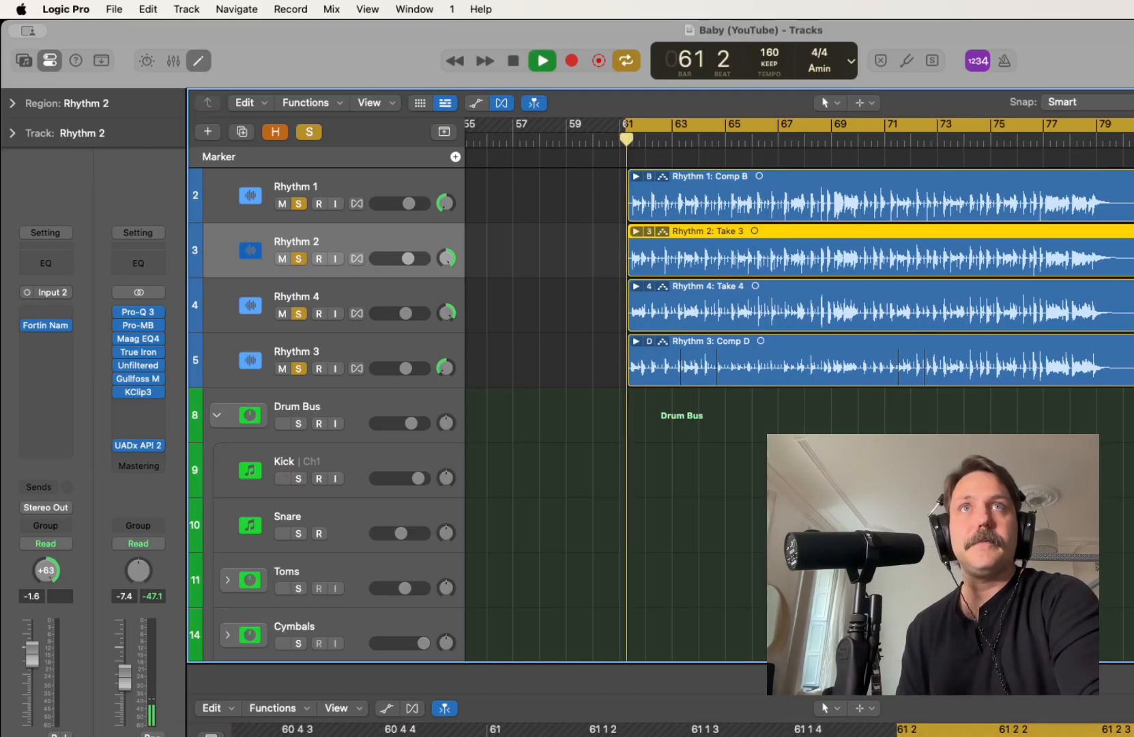
drag(408, 259, 407, 258)
drag(409, 203, 407, 204)
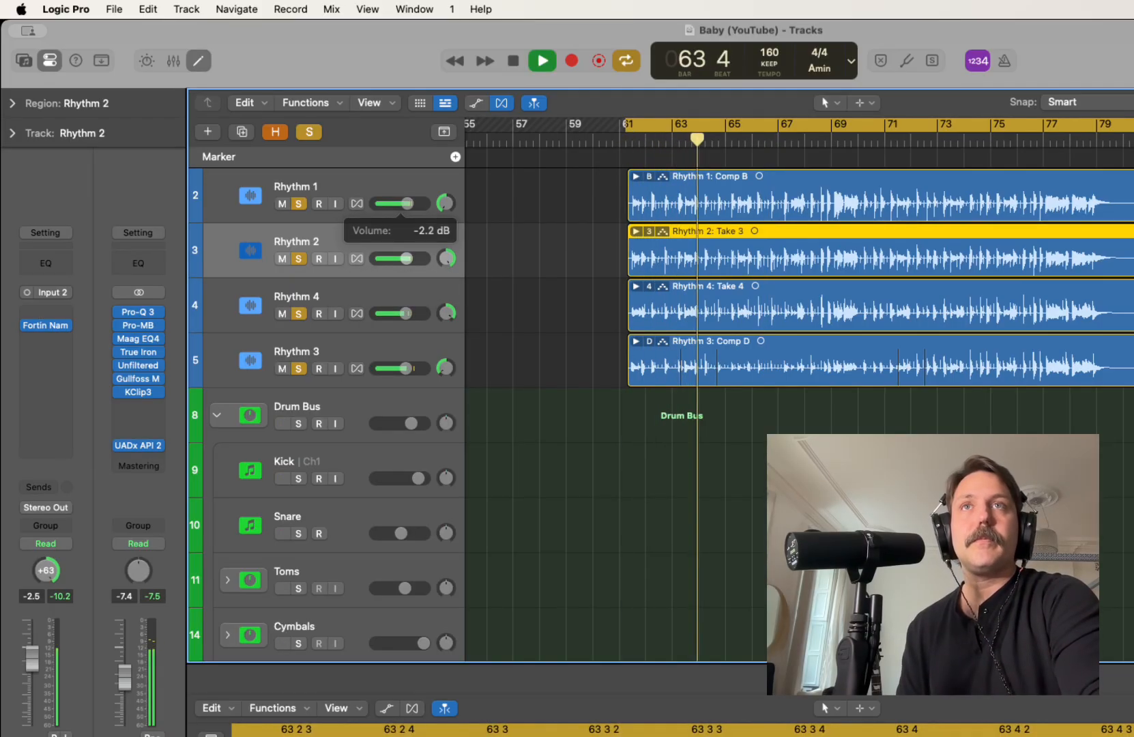
drag(406, 369, 408, 369)
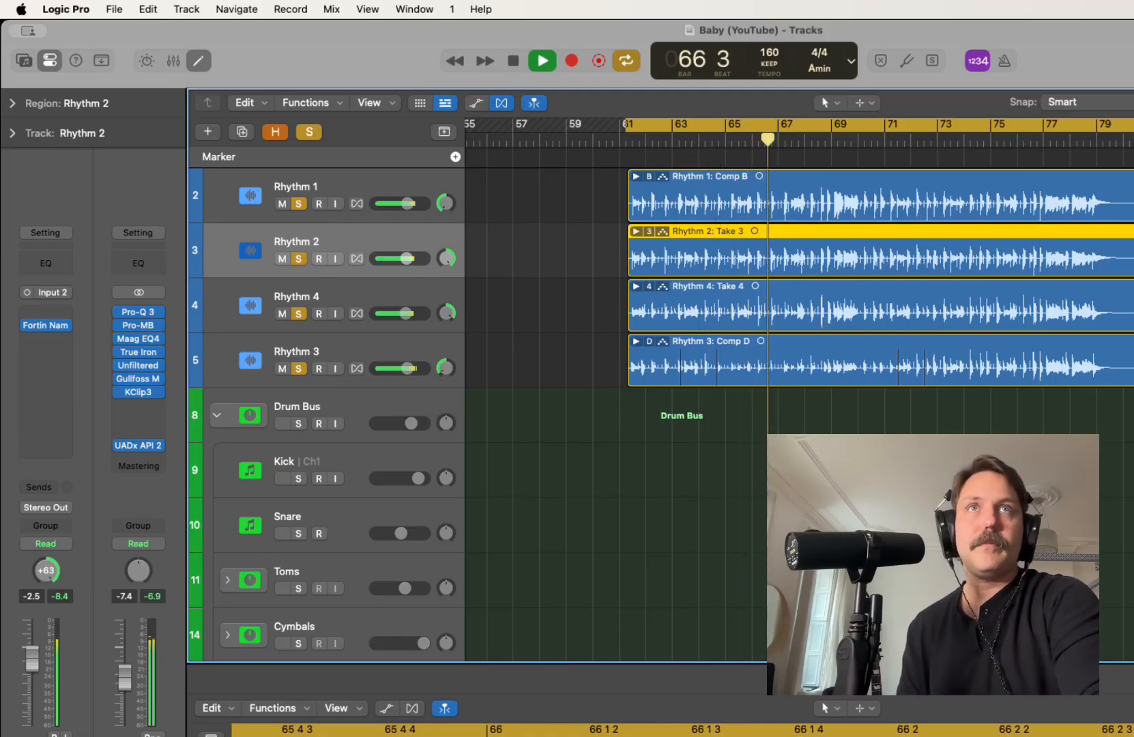
key(space)
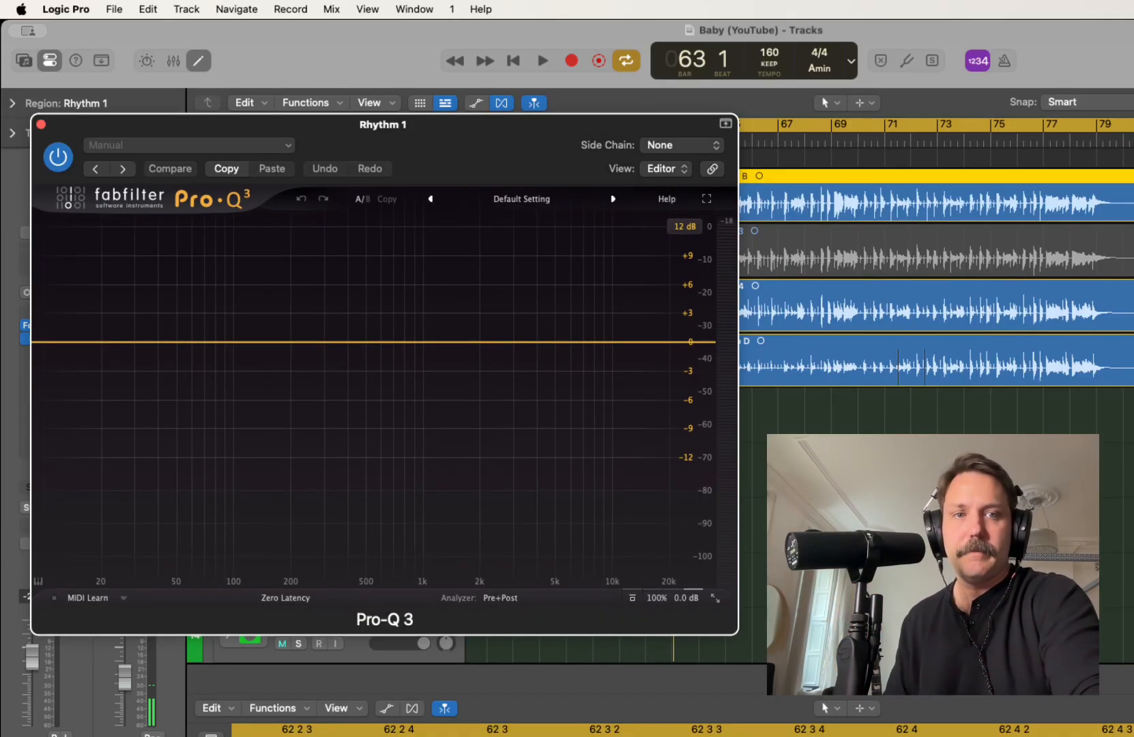
Add a 24 dB/oct low cut at about 110 Hz in Rhythm 1's Pro-Q 3 while listening to playback
key(space)
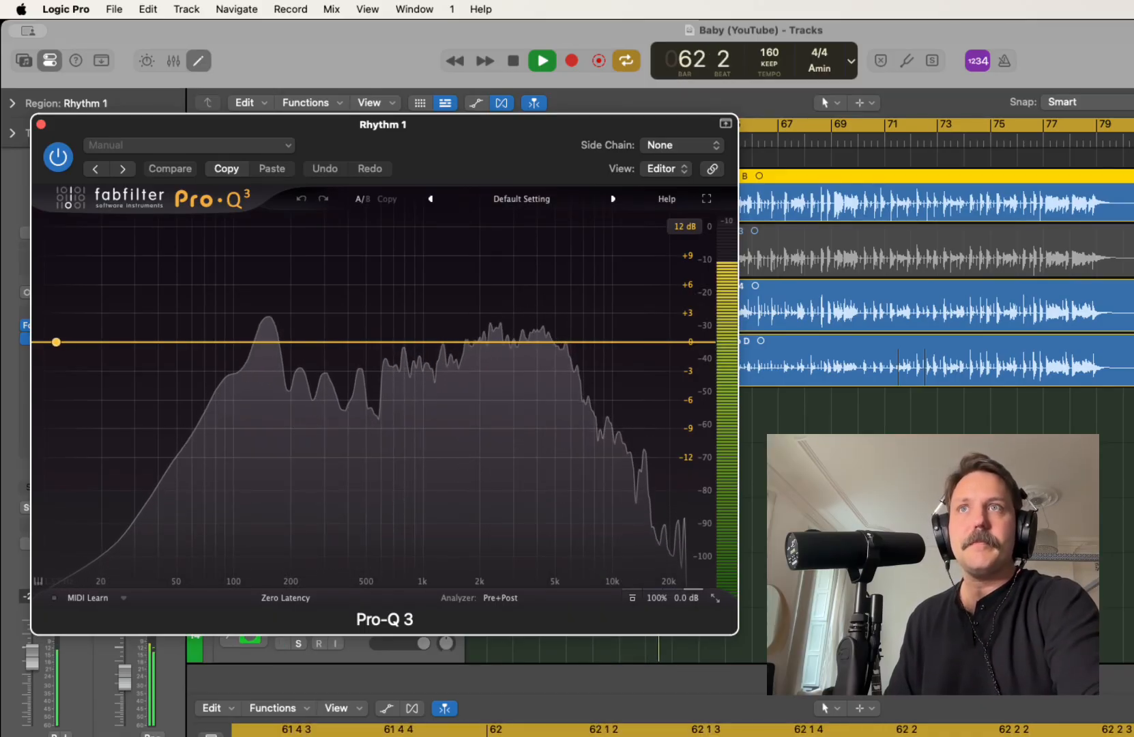
click(56, 342)
drag(56, 342, 238, 334)
key(space)
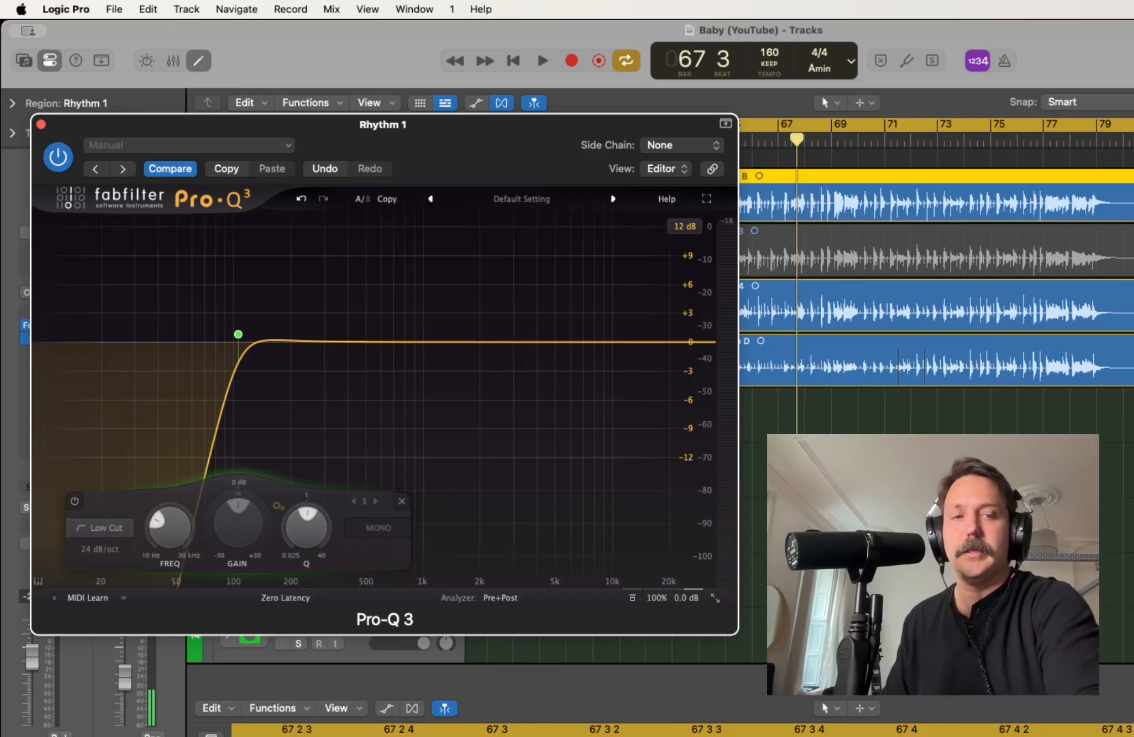
key(space)
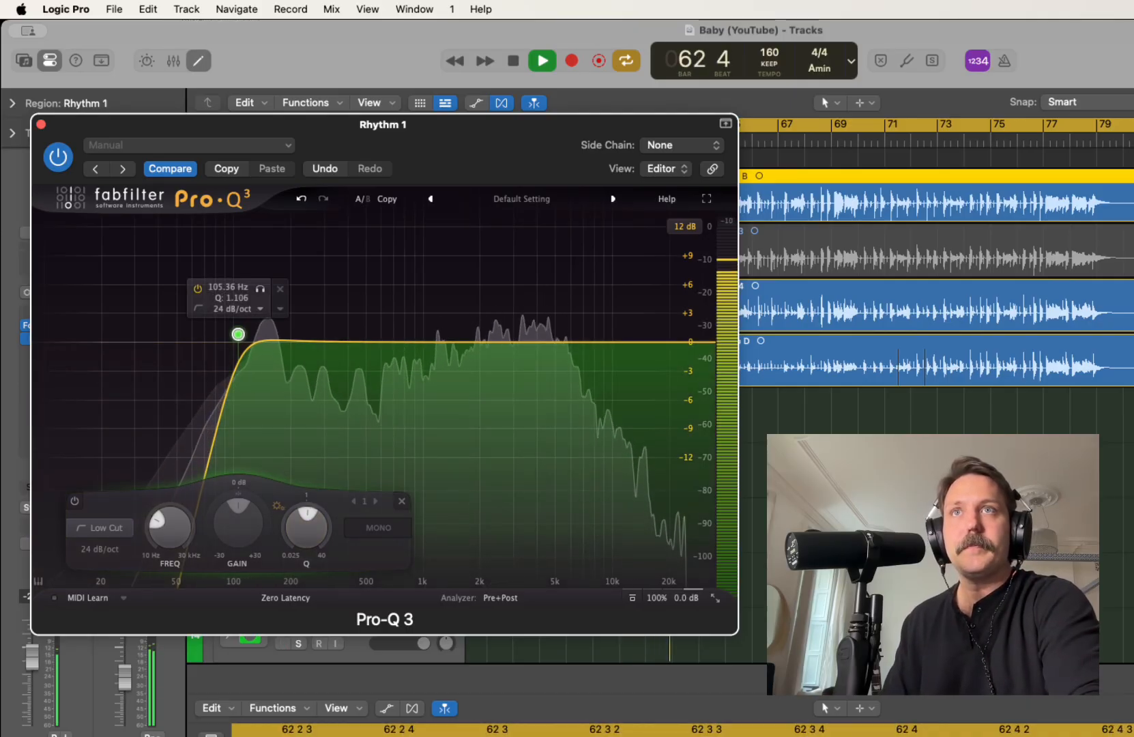
drag(238, 334, 244, 337)
key(space)
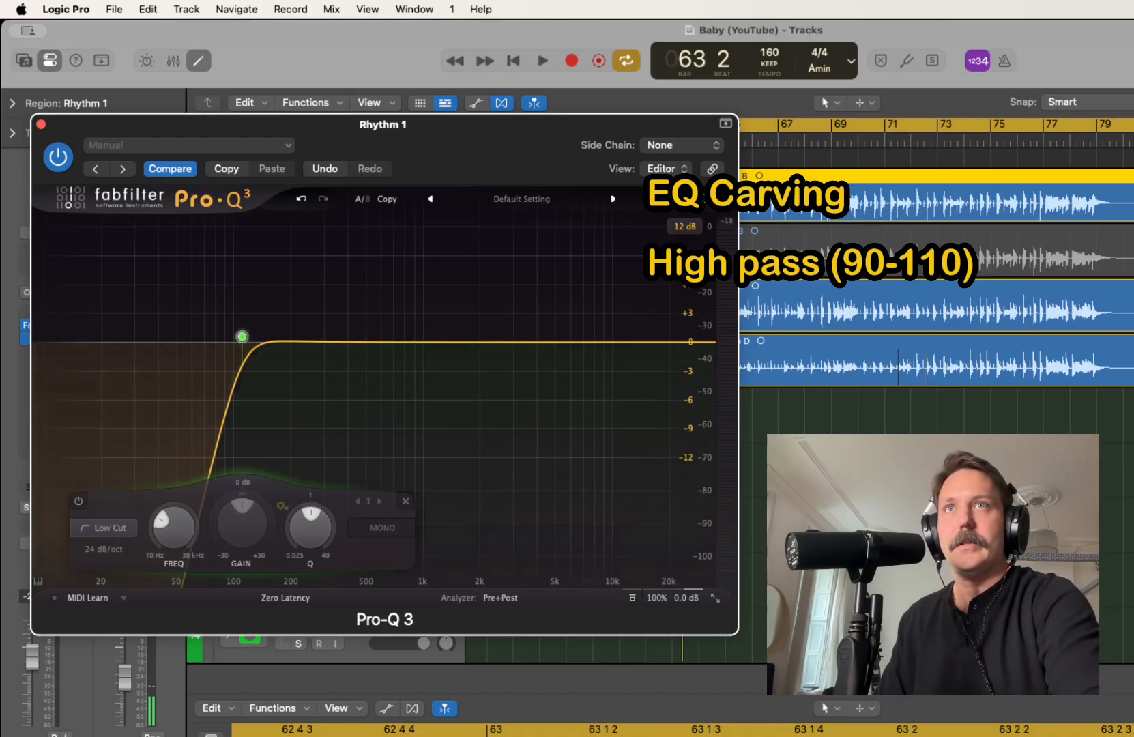
Audition Rhythm 1 through the low cut, examining its spectrum in the low mids and around 2 kHz
key(space)
mouse_move(242, 337)
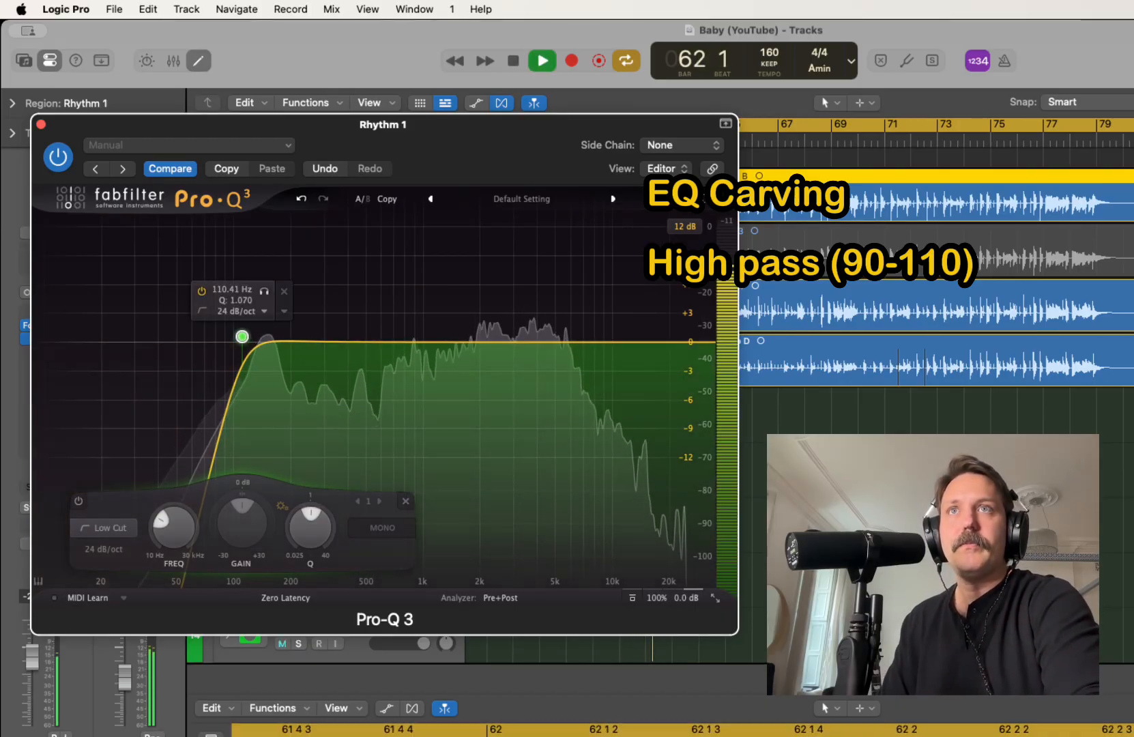
key(space)
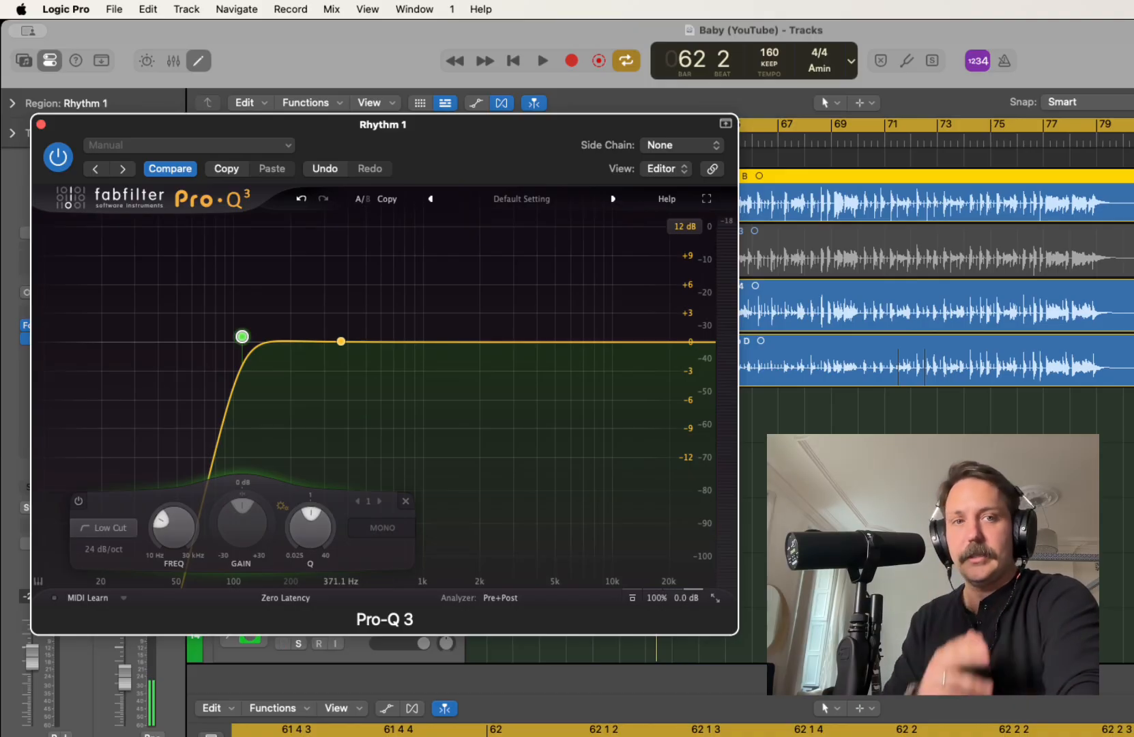
key(space)
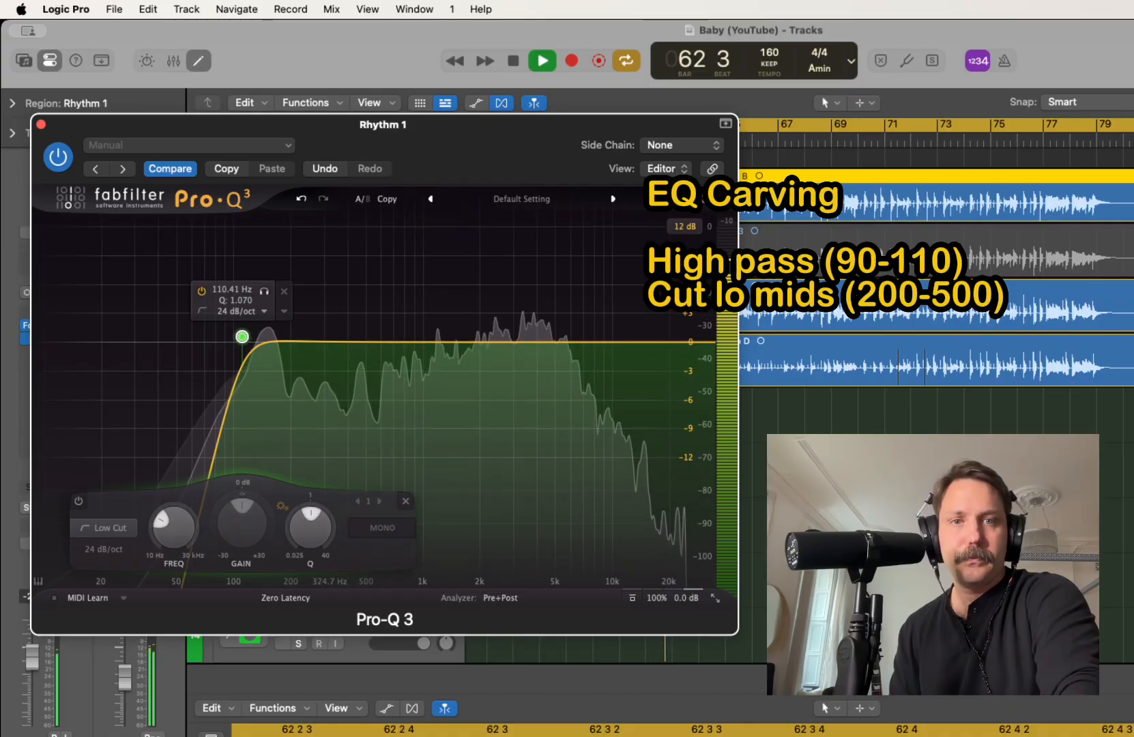
key(space)
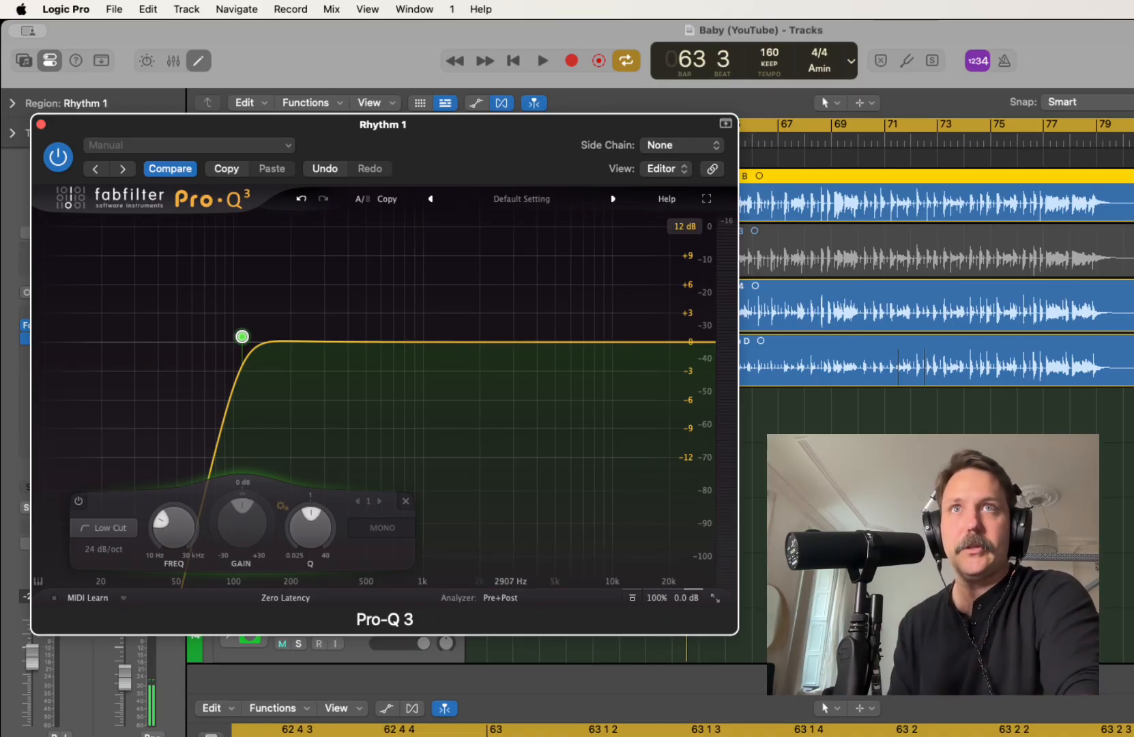
key(space)
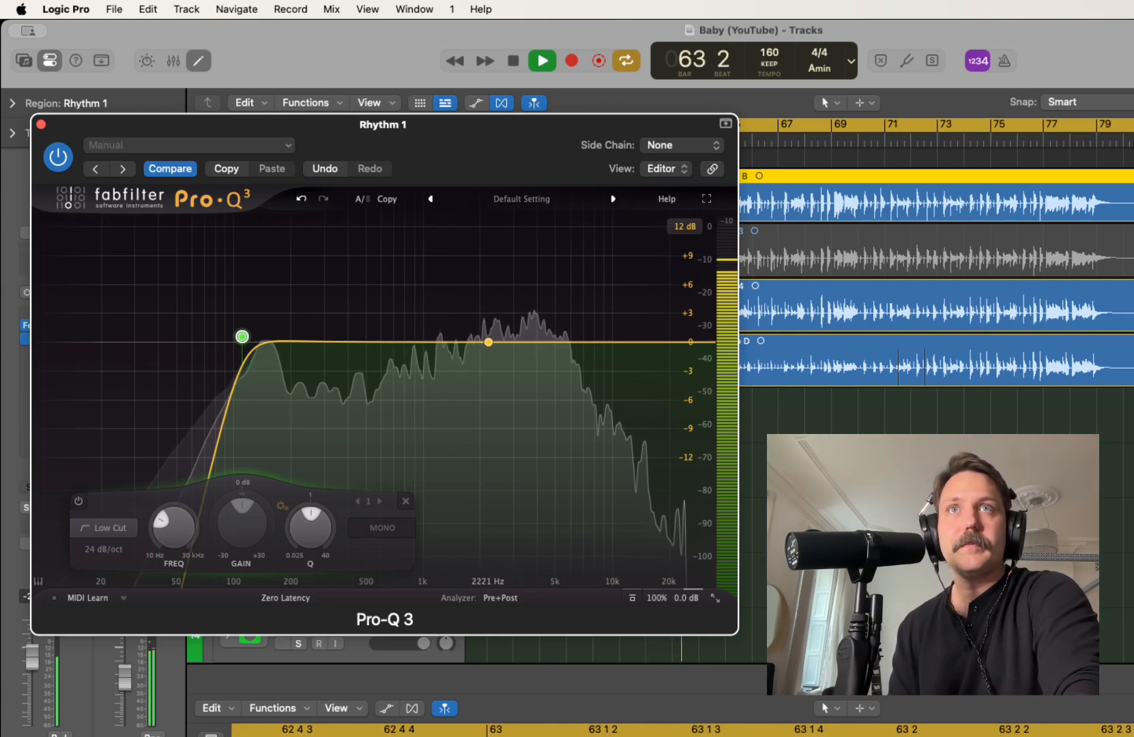
key(space)
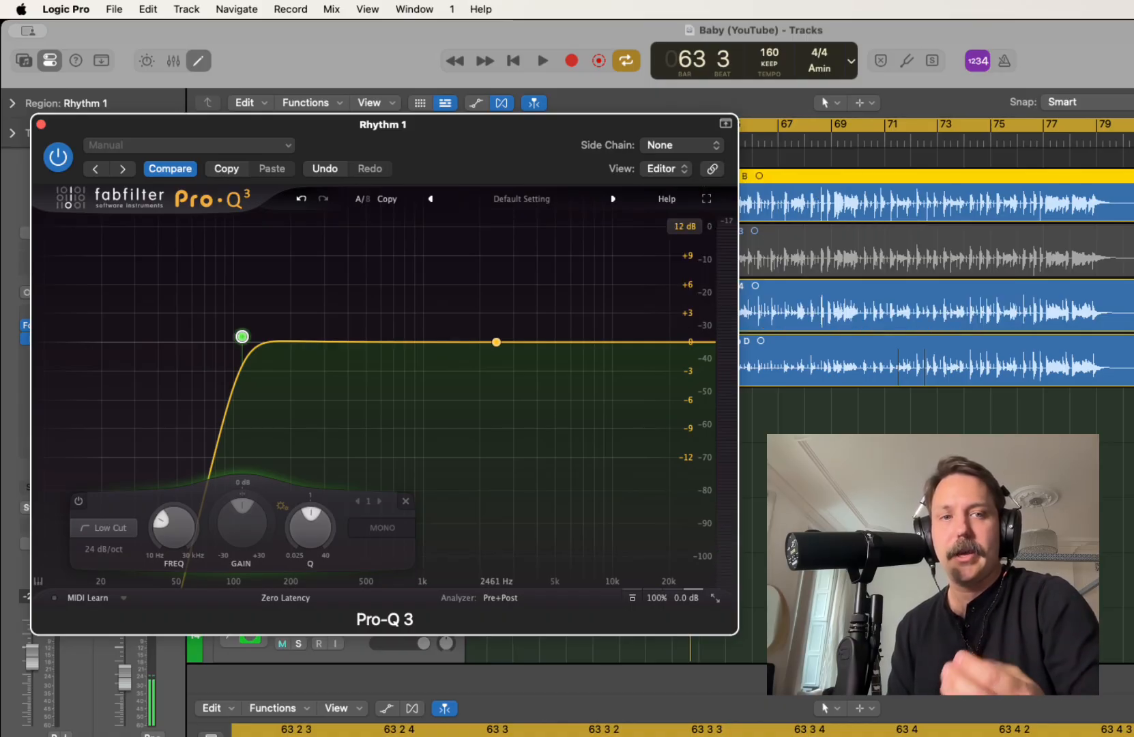
Add a bell boost of about 1.5 dB near 2.2 kHz to Rhythm 1's Pro-Q 3 during playback
key(space)
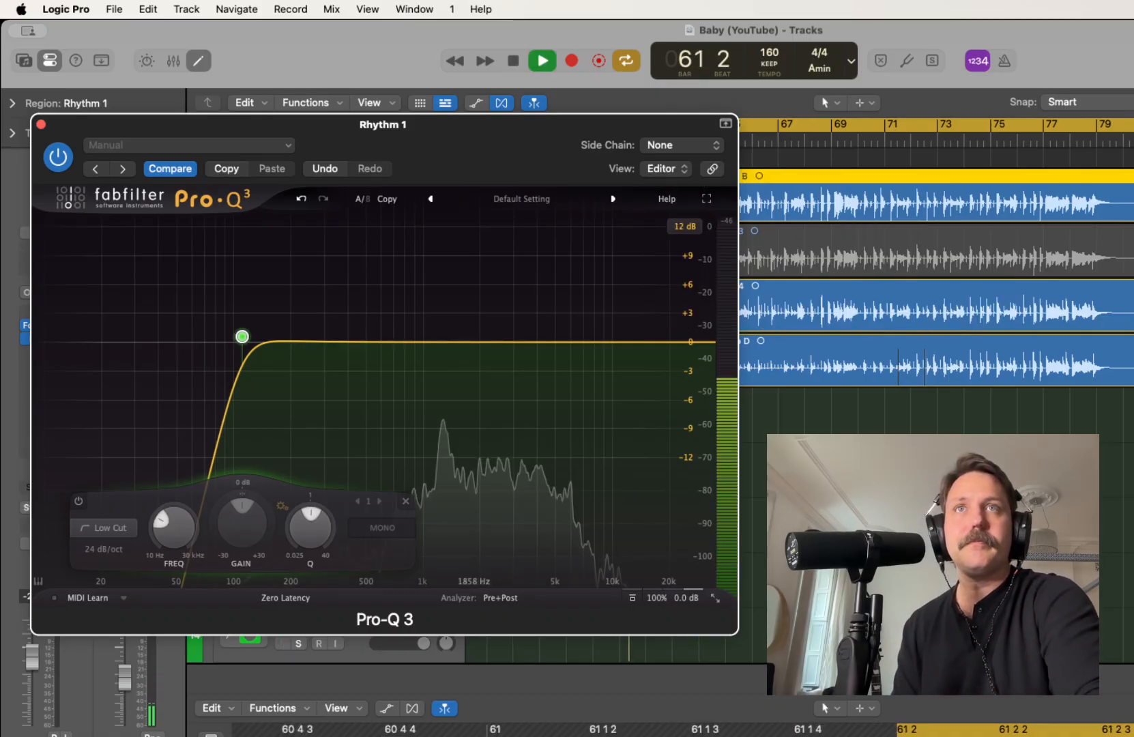
click(479, 342)
mouse_move(480, 342)
mouse_down()
mouse_move(484, 318)
mouse_move(516, 322)
mouse_move(484, 328)
mouse_move(485, 228)
mouse_move(489, 328)
mouse_up()
key(space)
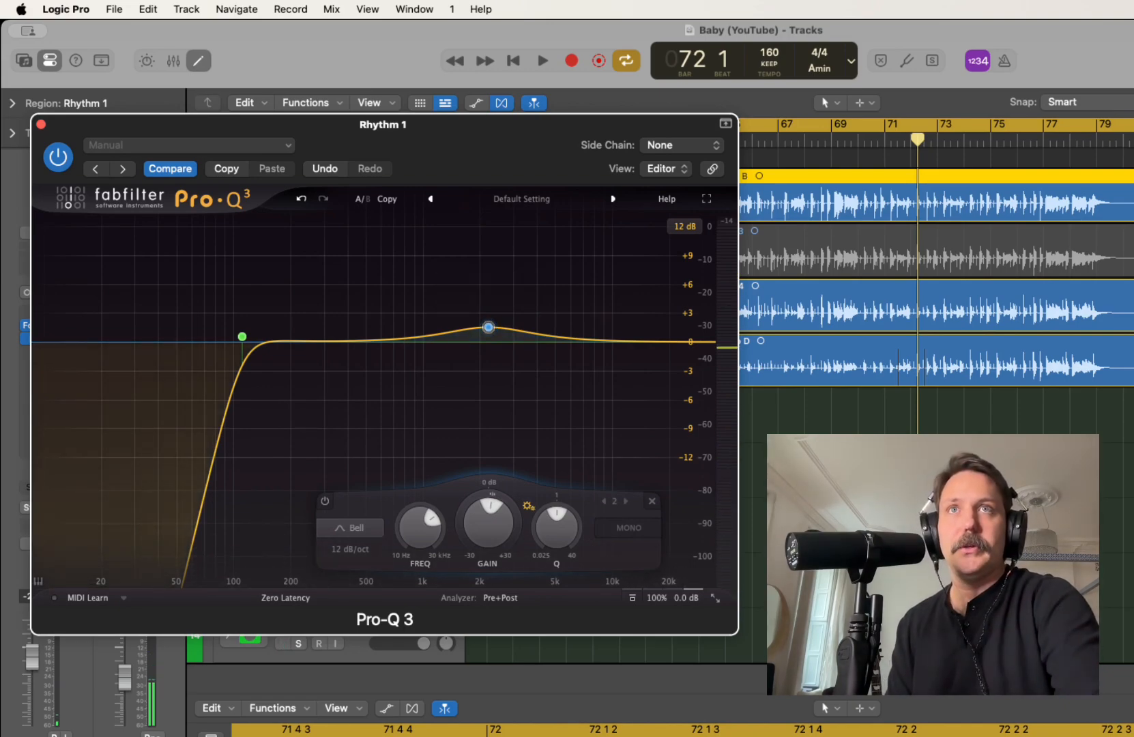
mouse_move(488, 328)
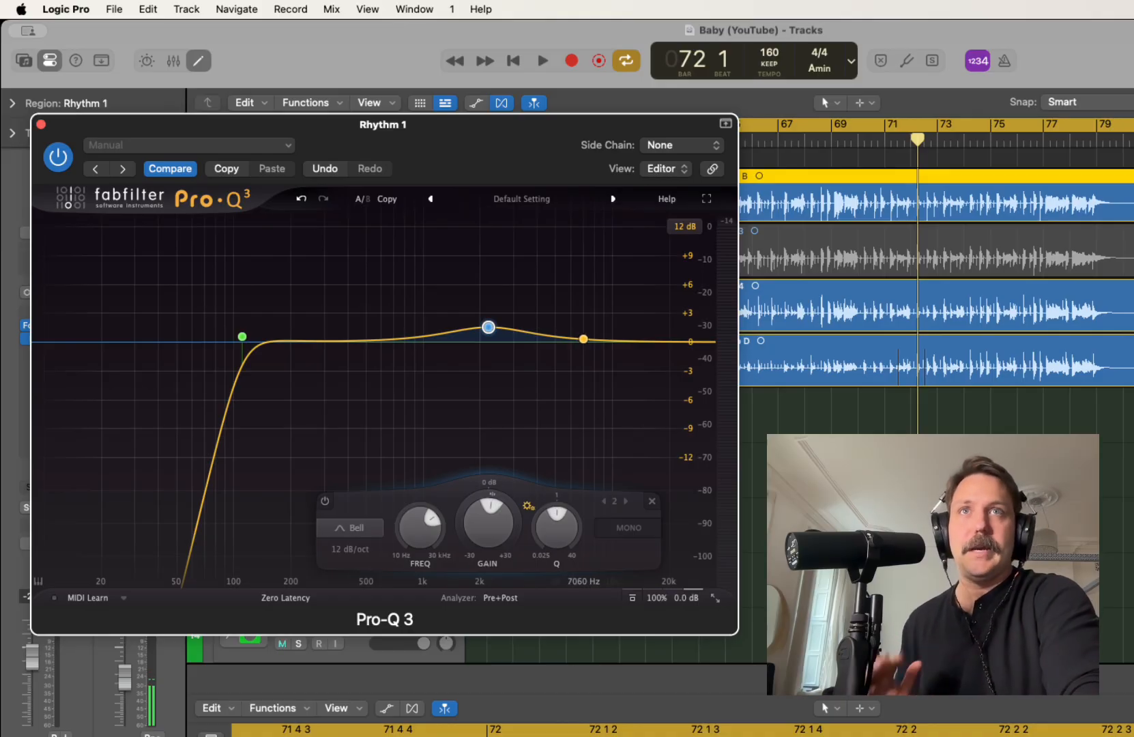
Add a high-shelf band at 6843 Hz with +2.60 dB gain to Rhythm 1's Pro-Q 3 and audition it
key(space)
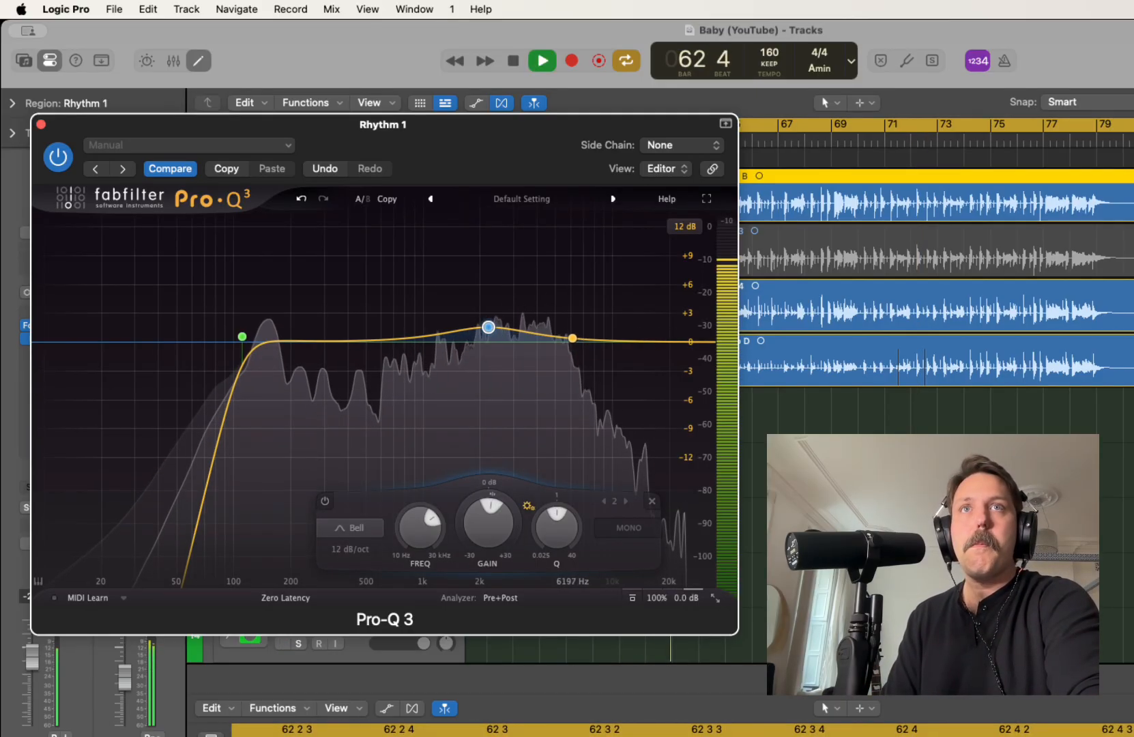
click(569, 336)
click(530, 311)
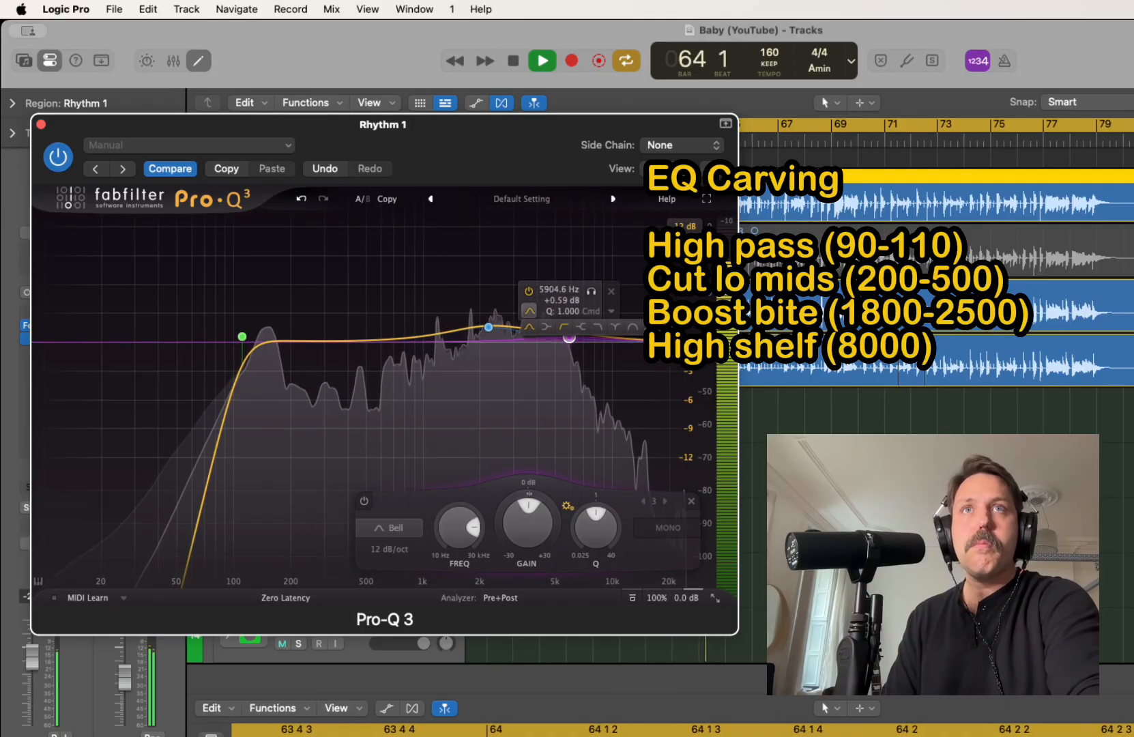
click(588, 322)
mouse_move(569, 339)
mouse_down()
mouse_move(611, 331)
mouse_move(581, 329)
mouse_up()
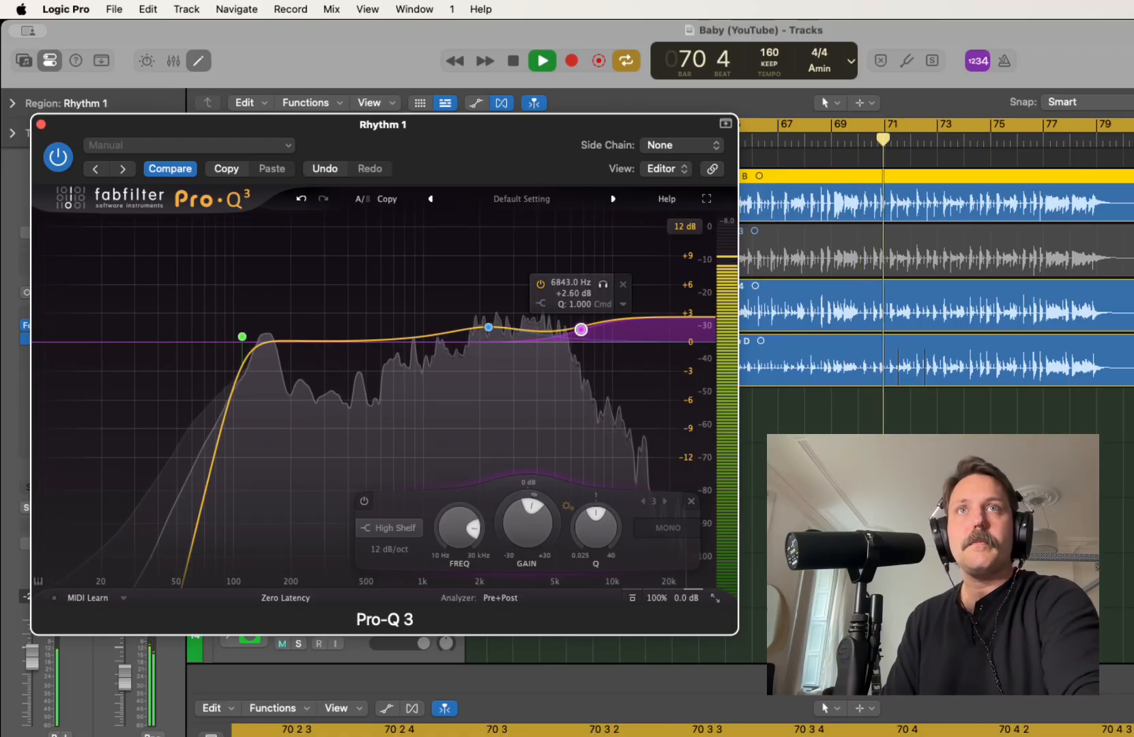
key(space)
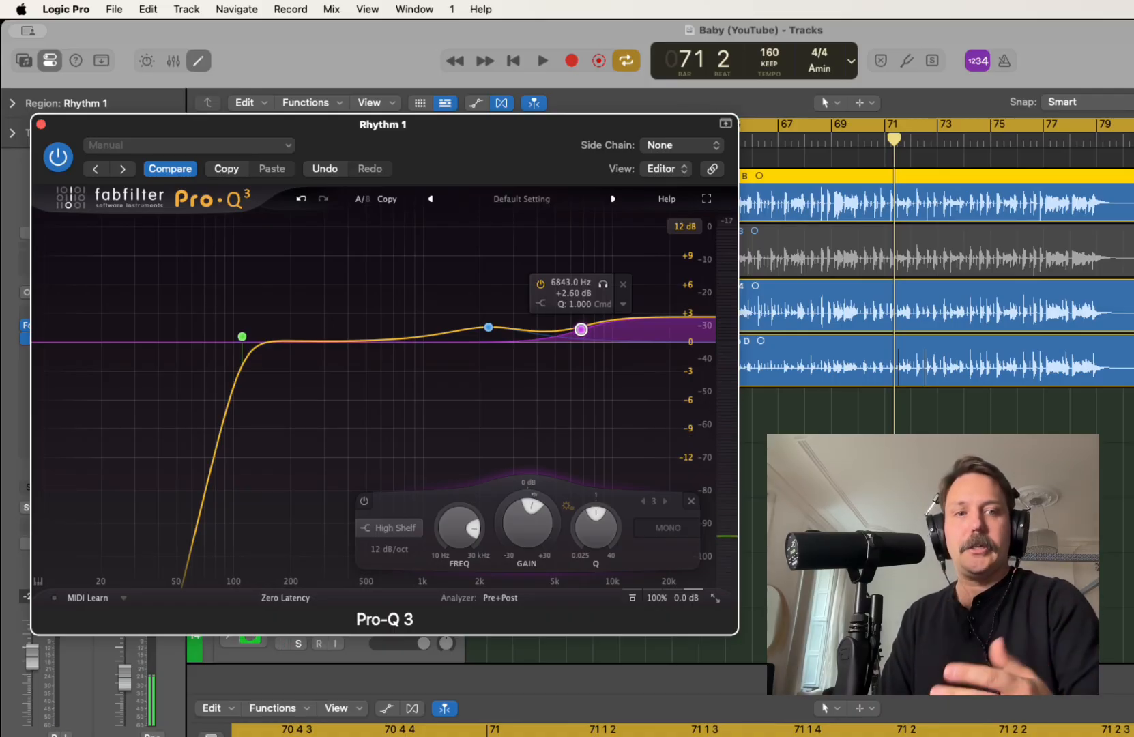
key(space)
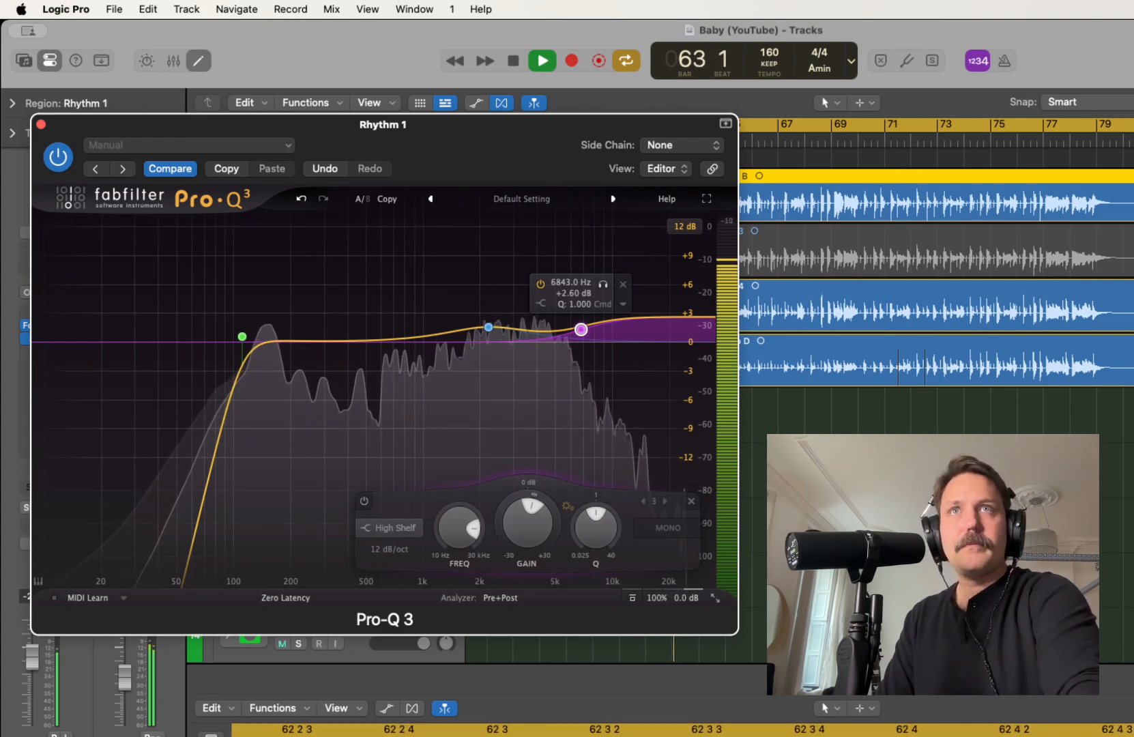
Copy Rhythm 1's Pro-Q 3 settings, insert a mono Pro-Q 3 on Rhythm 2 and paste the settings into it
key(space)
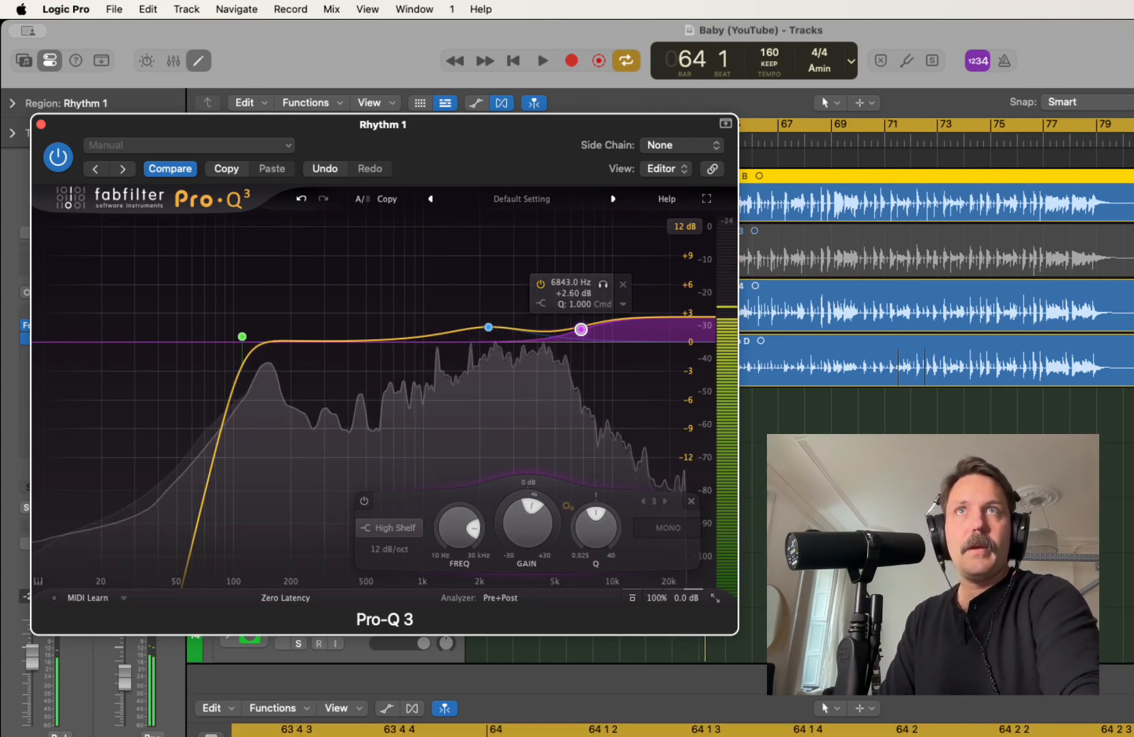
drag(450, 125, 828, 129)
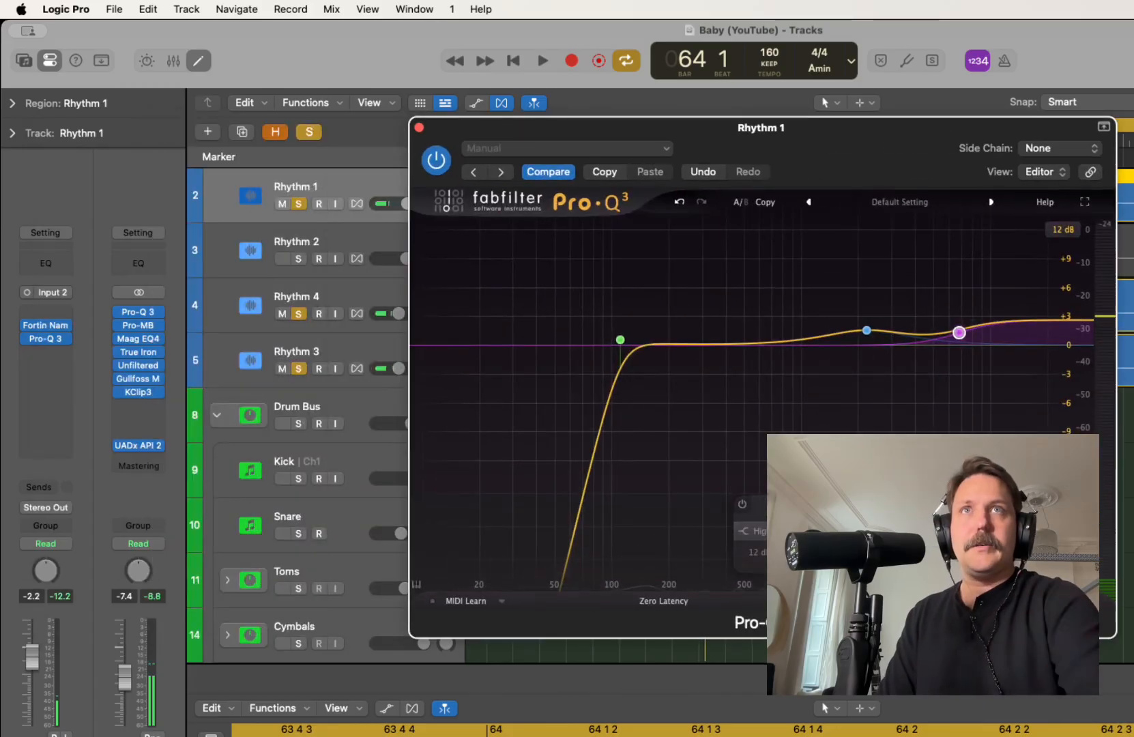
click(605, 172)
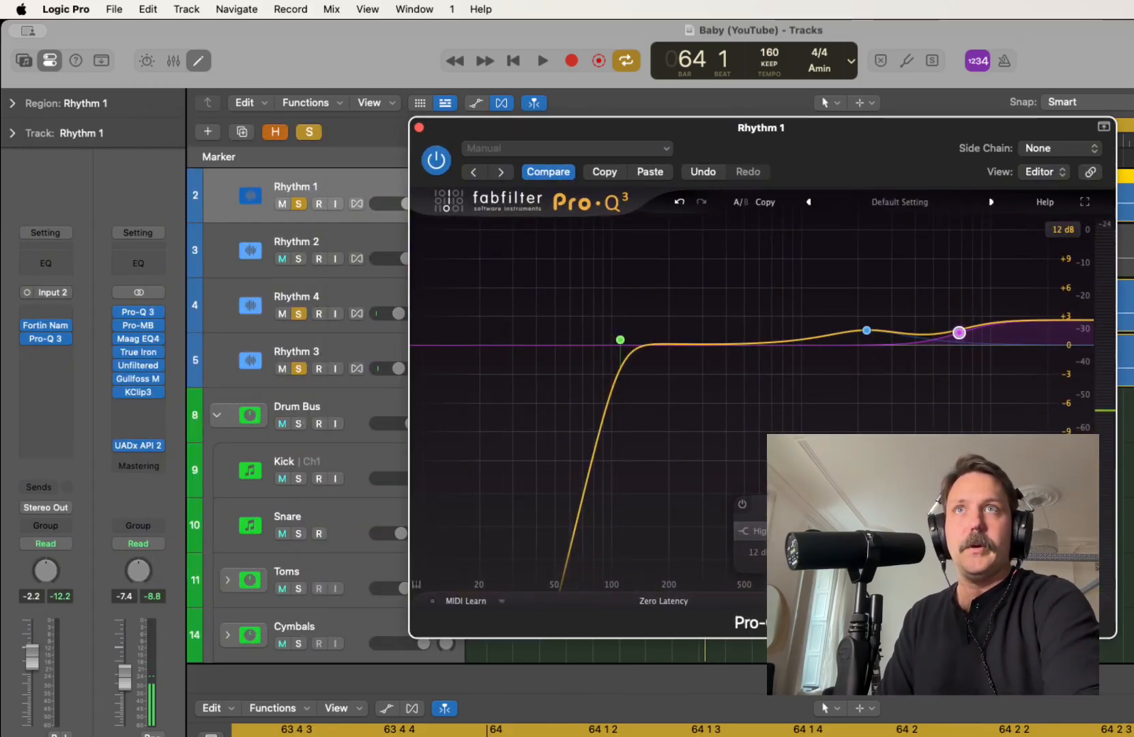
click(331, 243)
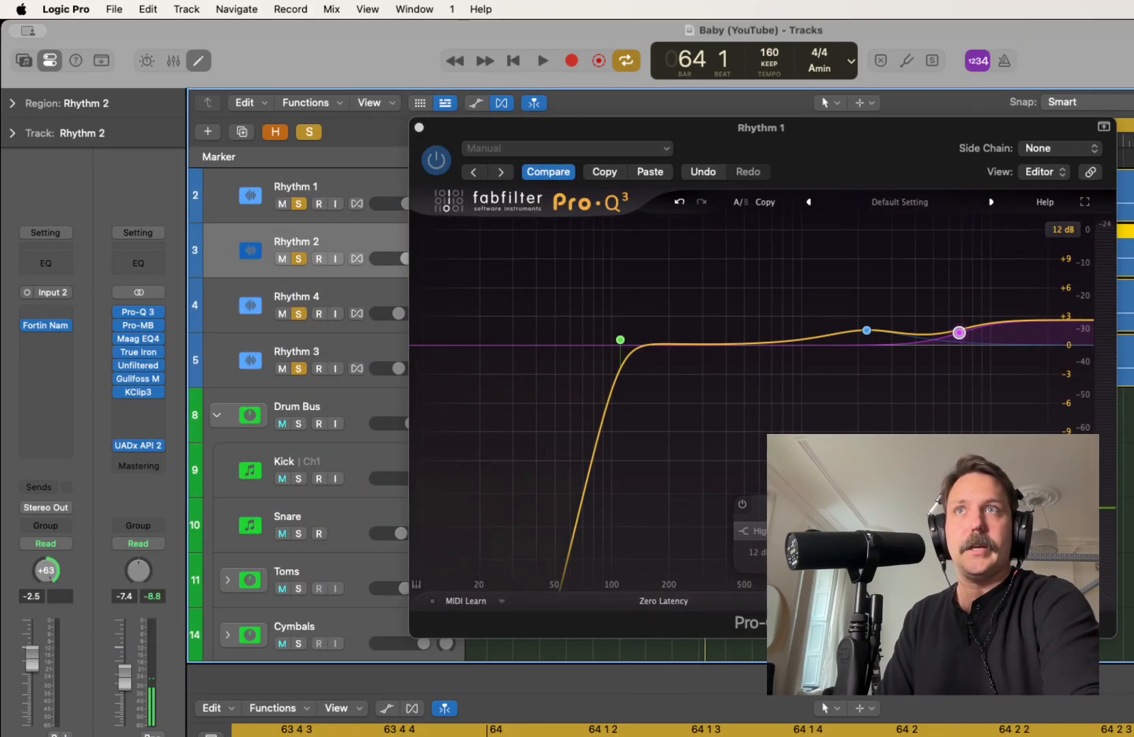
click(45, 338)
mouse_move(102, 419)
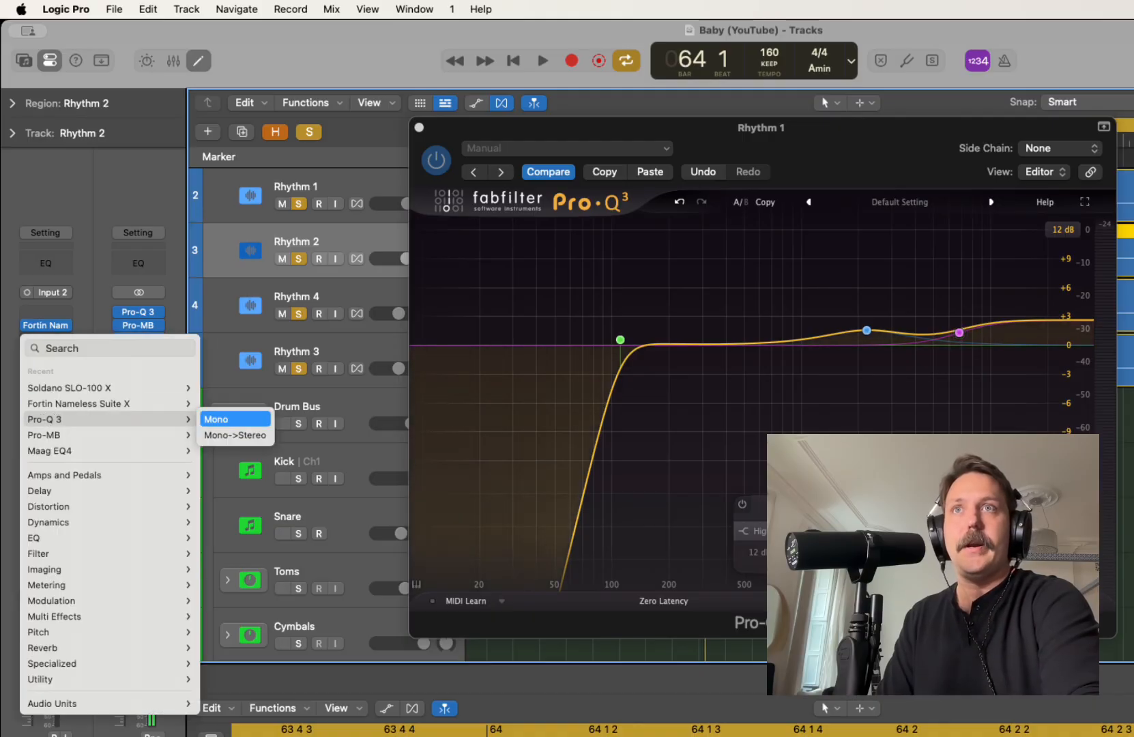
click(232, 419)
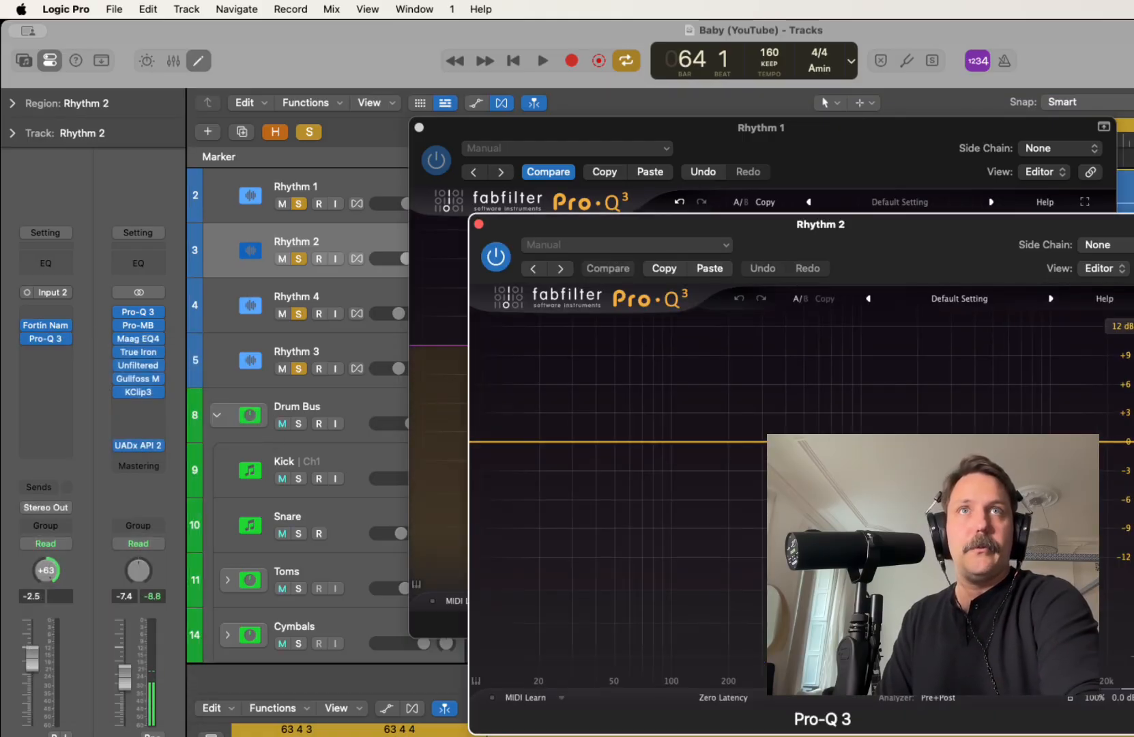
click(709, 268)
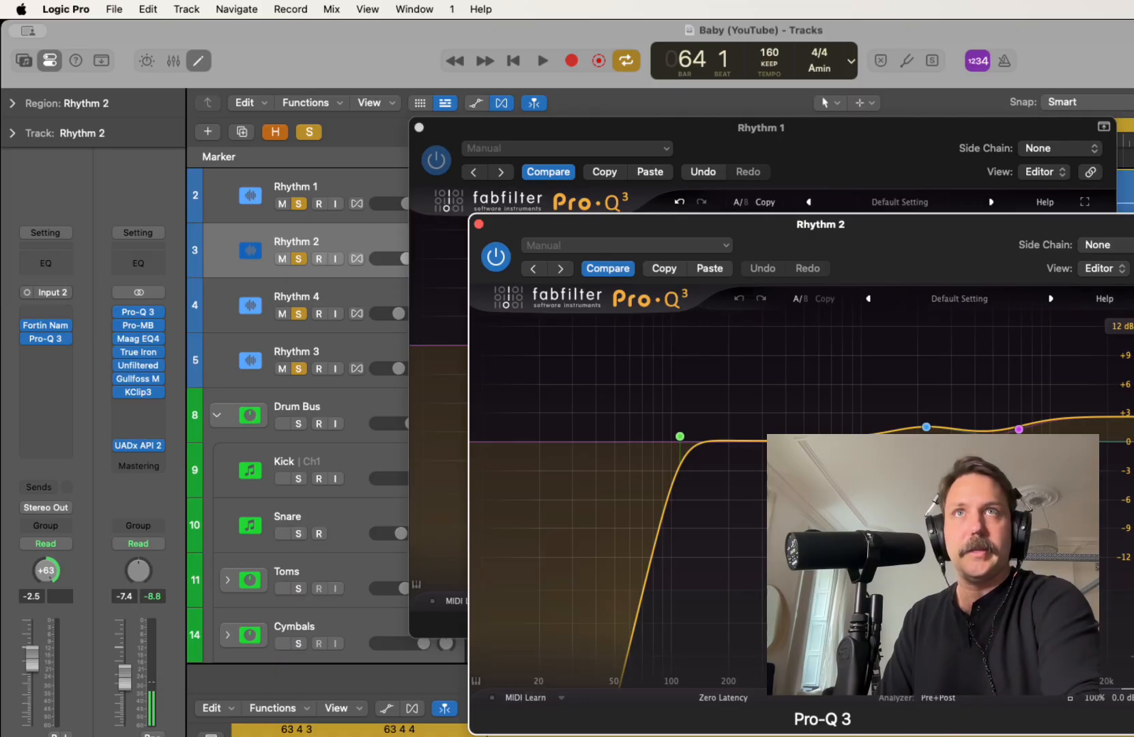
click(479, 224)
click(419, 128)
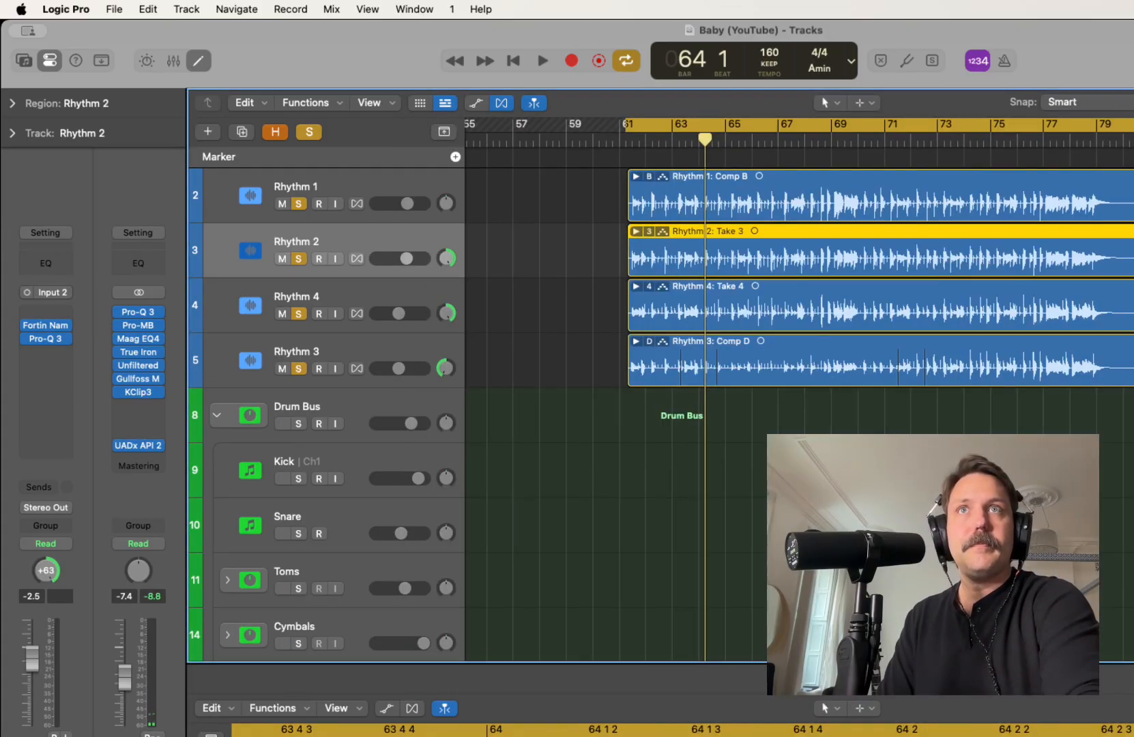
Pan Rhythm 1 left to -64, unsolo Rhythm 4 and Rhythm 3, and audition the Rhythm 1 and 2 pair
click(299, 204)
click(299, 204)
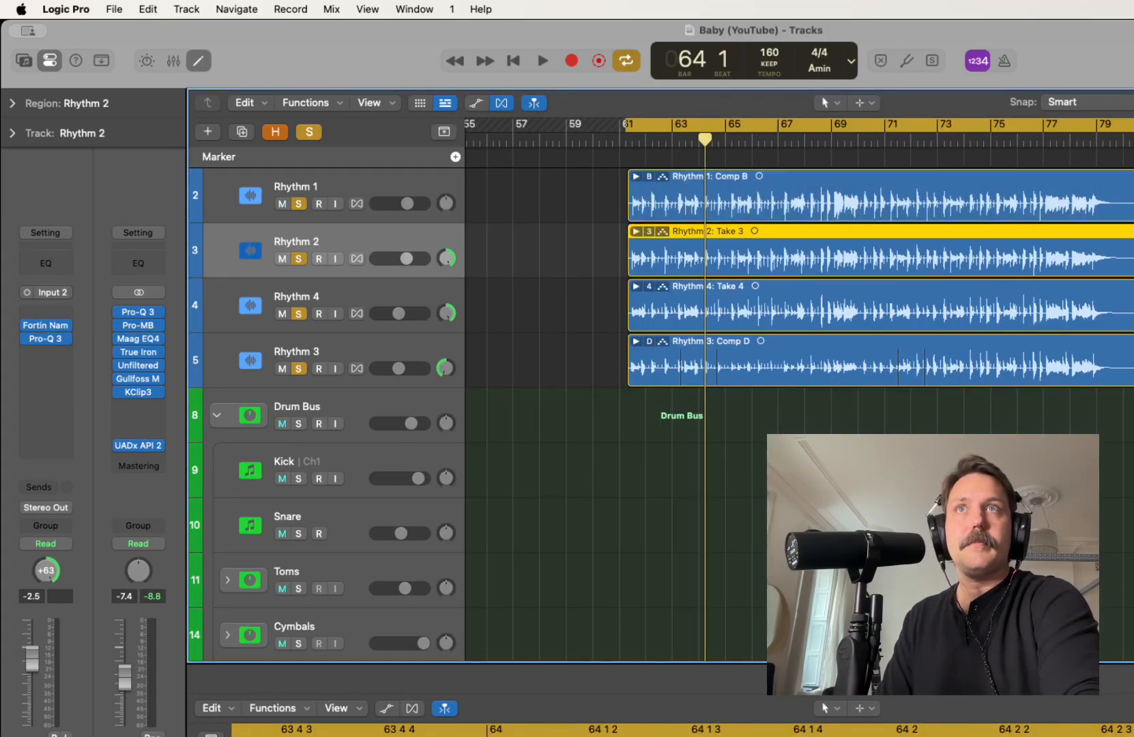
drag(446, 213, 447, 248)
click(298, 314)
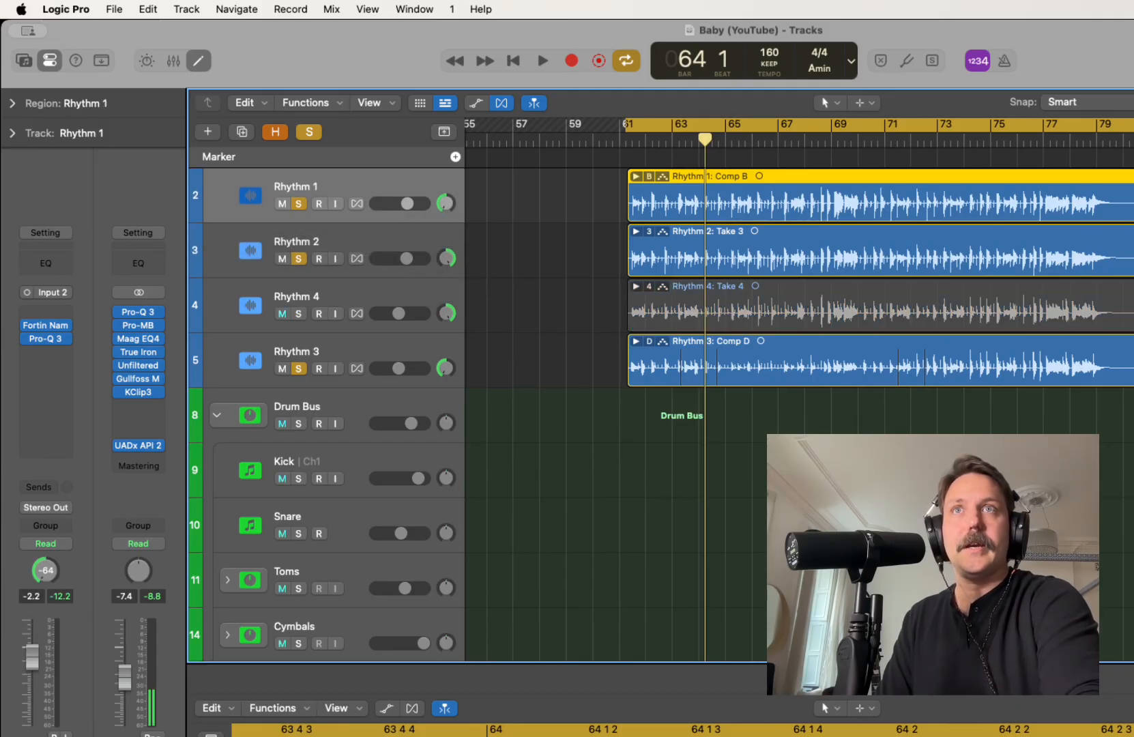
click(298, 368)
key(space)
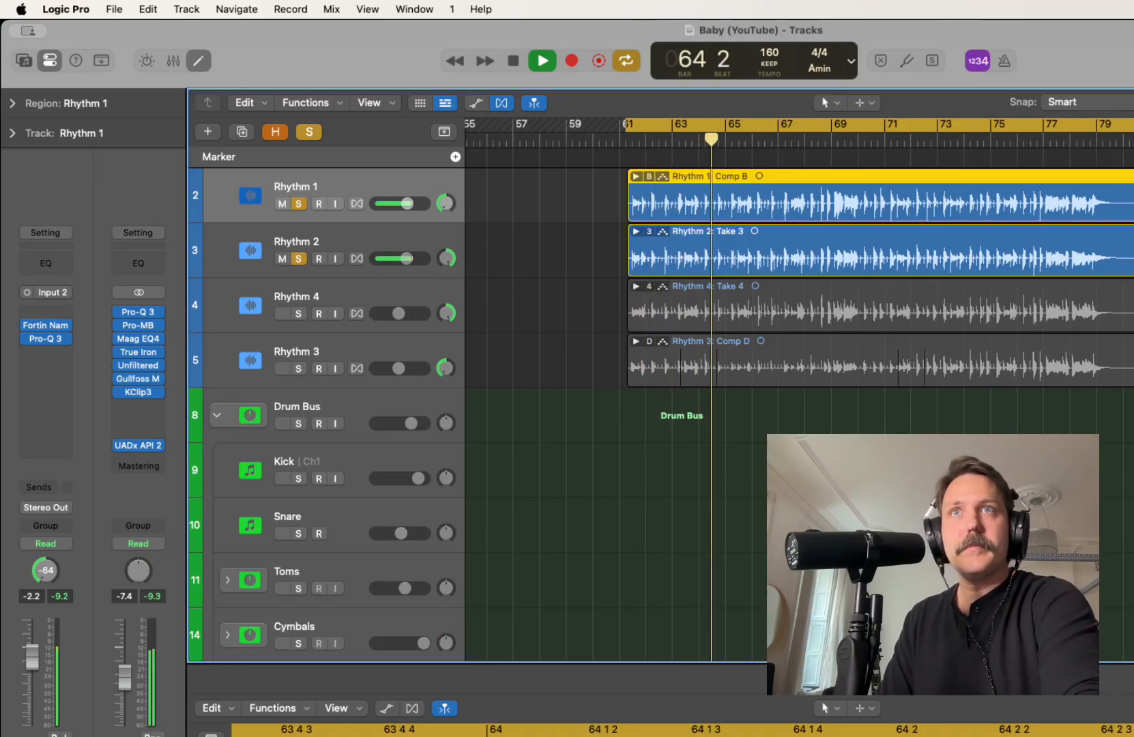
key(space)
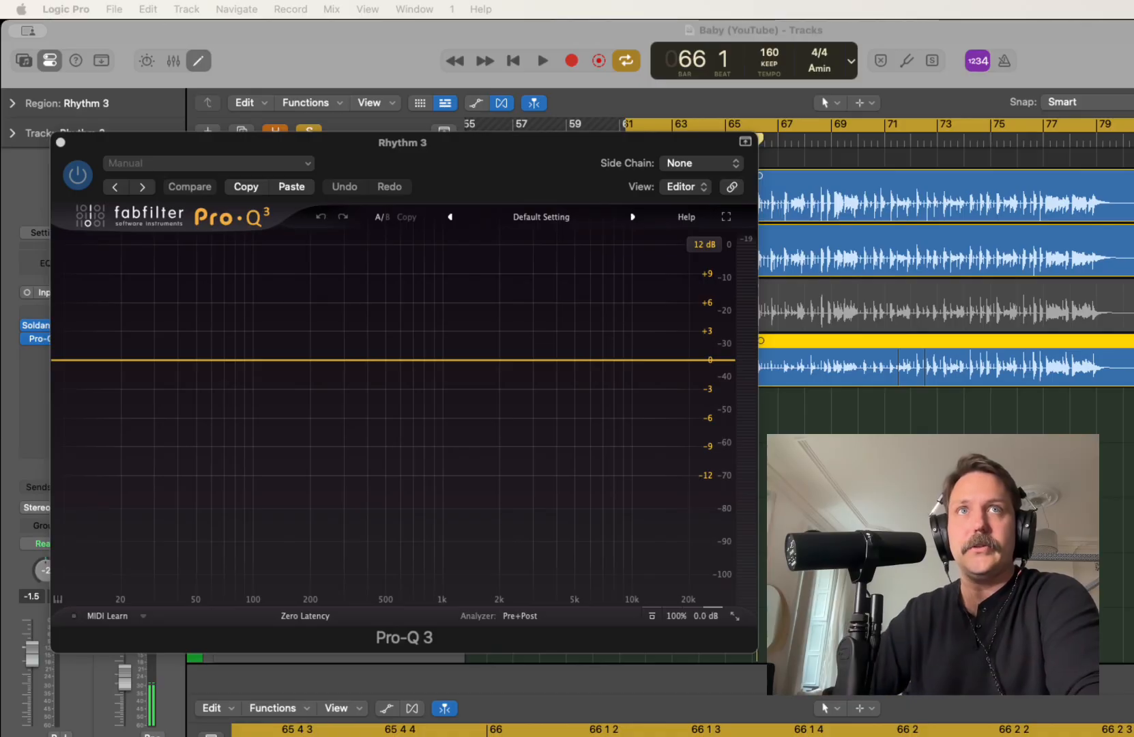
Add an 18 dB/oct low cut at about 74 Hz and a small bell boost near 110 Hz to Rhythm 3's Pro-Q 3 during playback
key(space)
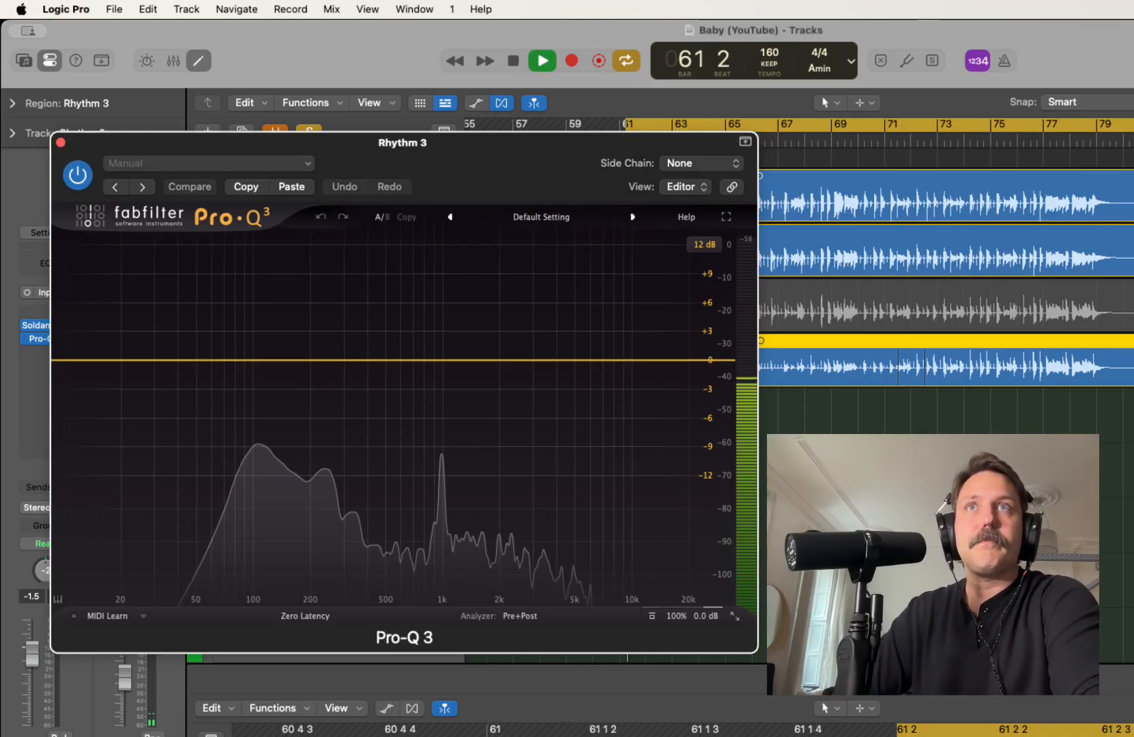
click(89, 360)
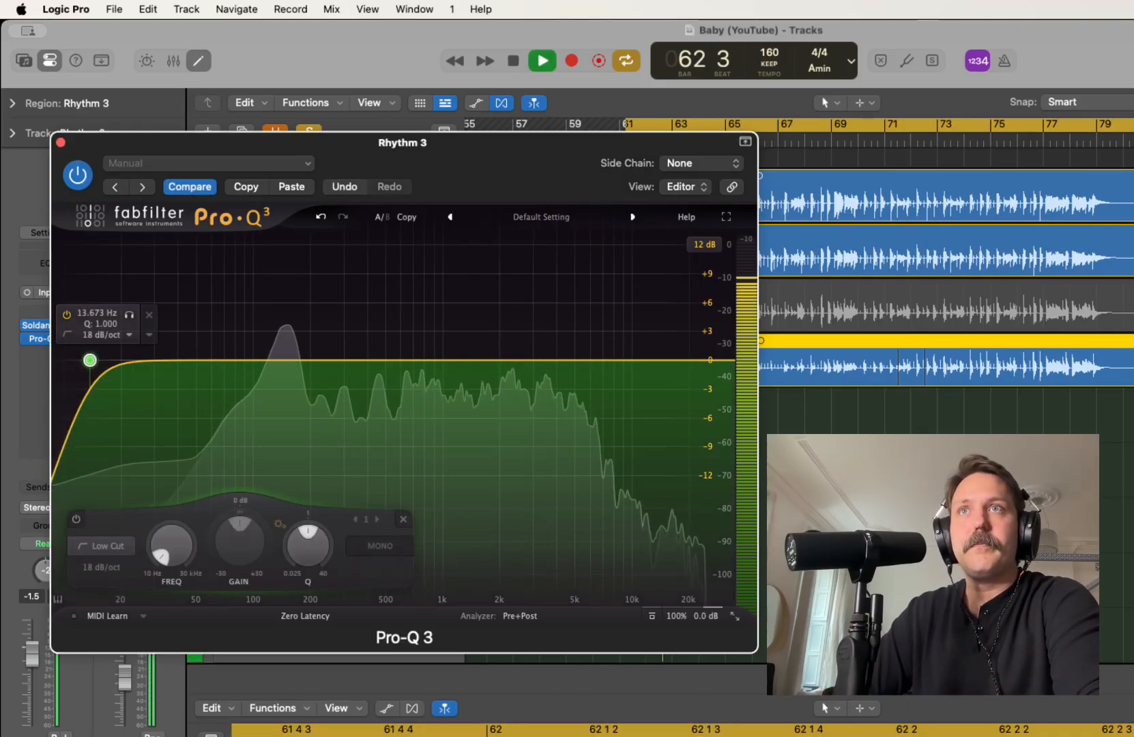
drag(89, 360, 229, 351)
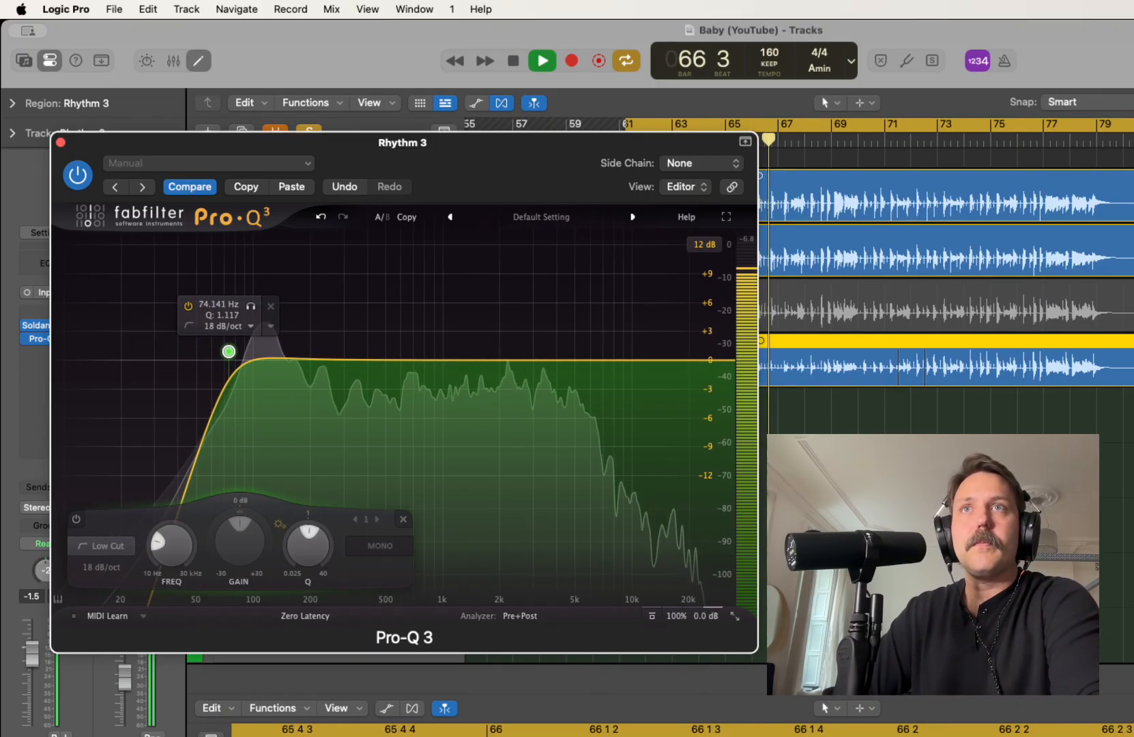
mouse_move(273, 358)
mouse_down()
mouse_move(277, 347)
mouse_move(259, 343)
mouse_up()
key(space)
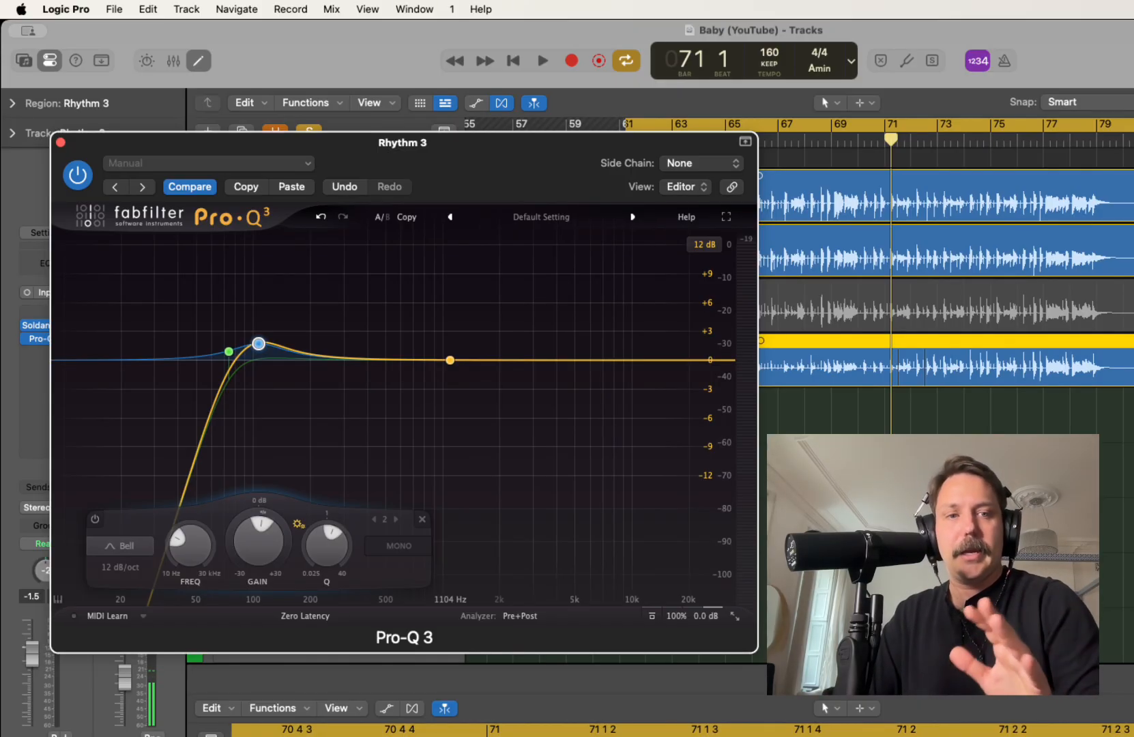
Add a wide bell boost of +1.24 dB at 1281.9 Hz with Q 0.672 to Rhythm 3's Pro-Q 3 during playback
key(space)
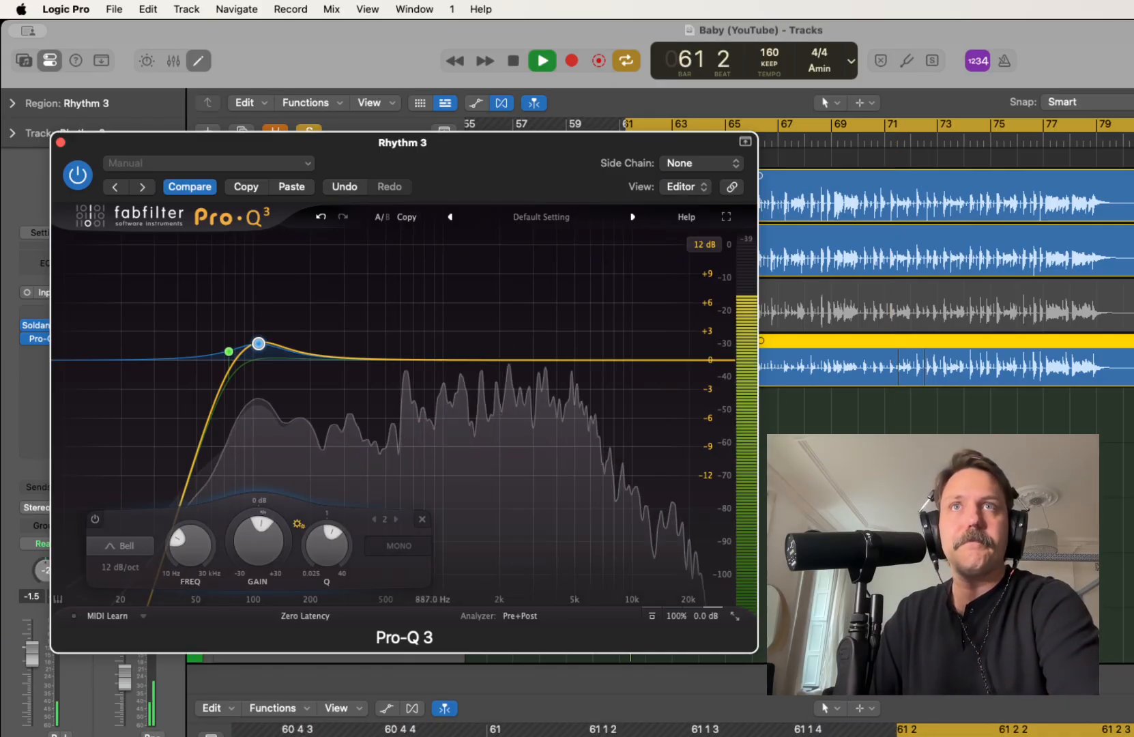
mouse_move(450, 360)
mouse_down()
mouse_move(458, 234)
mouse_move(398, 236)
mouse_move(453, 263)
mouse_move(453, 340)
mouse_up()
drag(468, 337, 464, 348)
scroll(463, 347, down, 4)
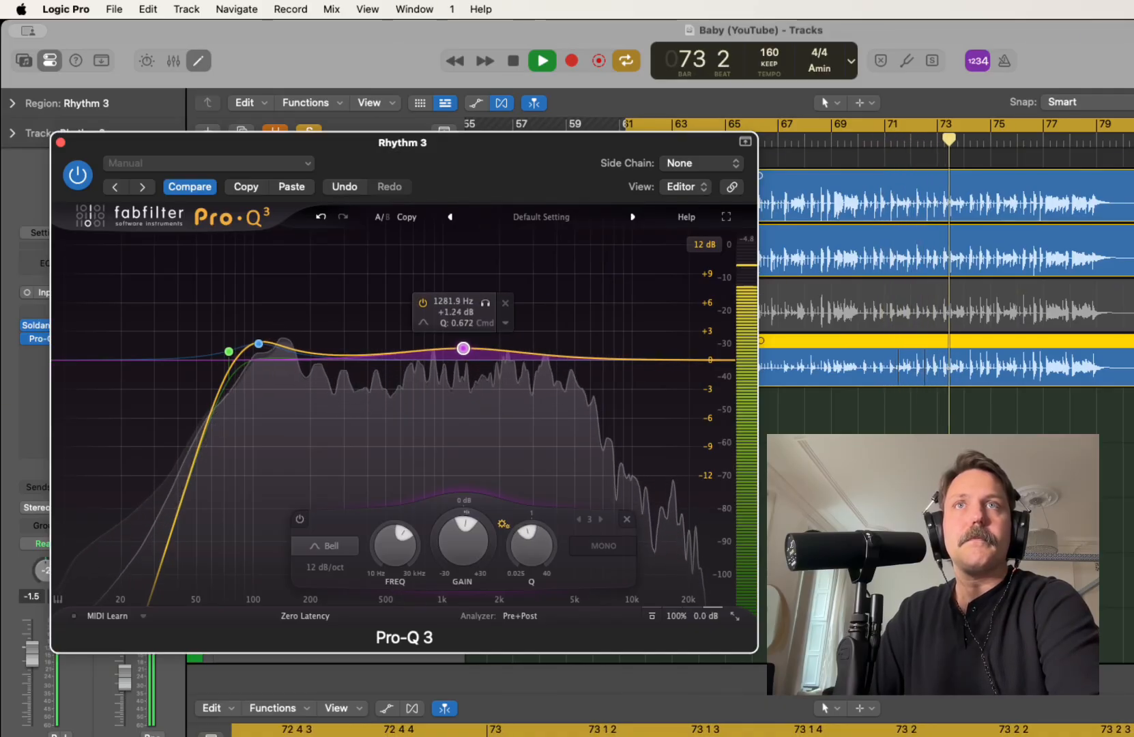
key(space)
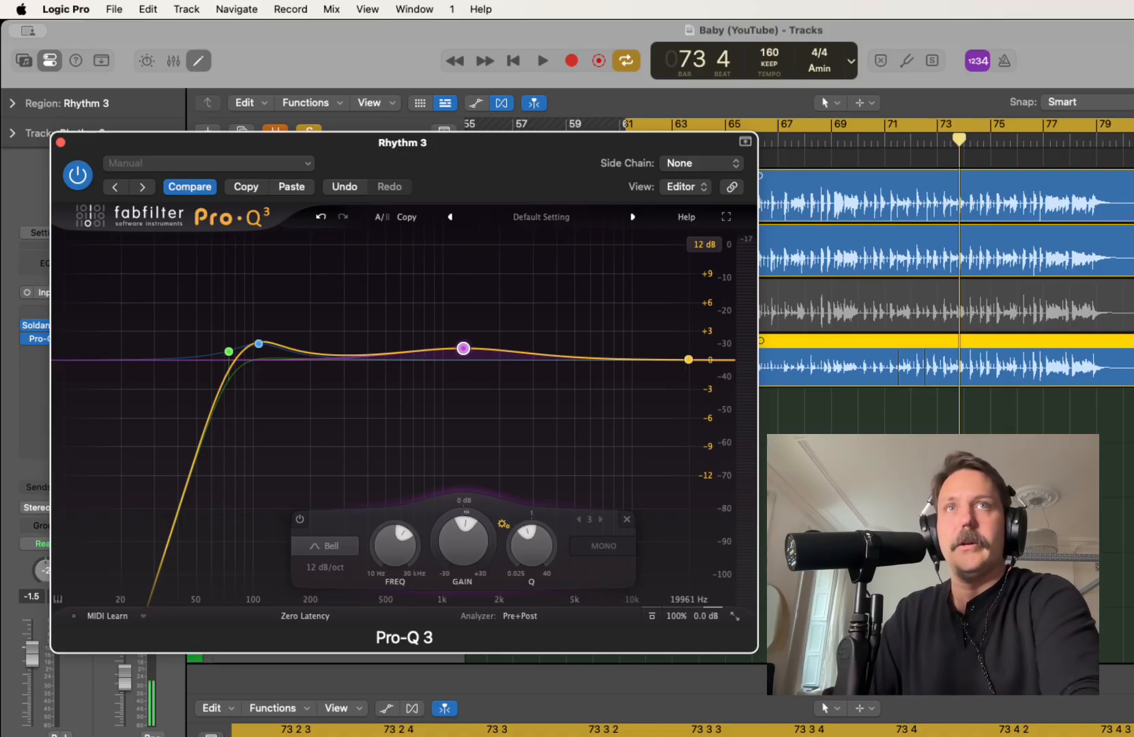
Add a 24 dB/oct high cut at about 5.6 kHz to Rhythm 3's Pro-Q 3 and audition it
key(space)
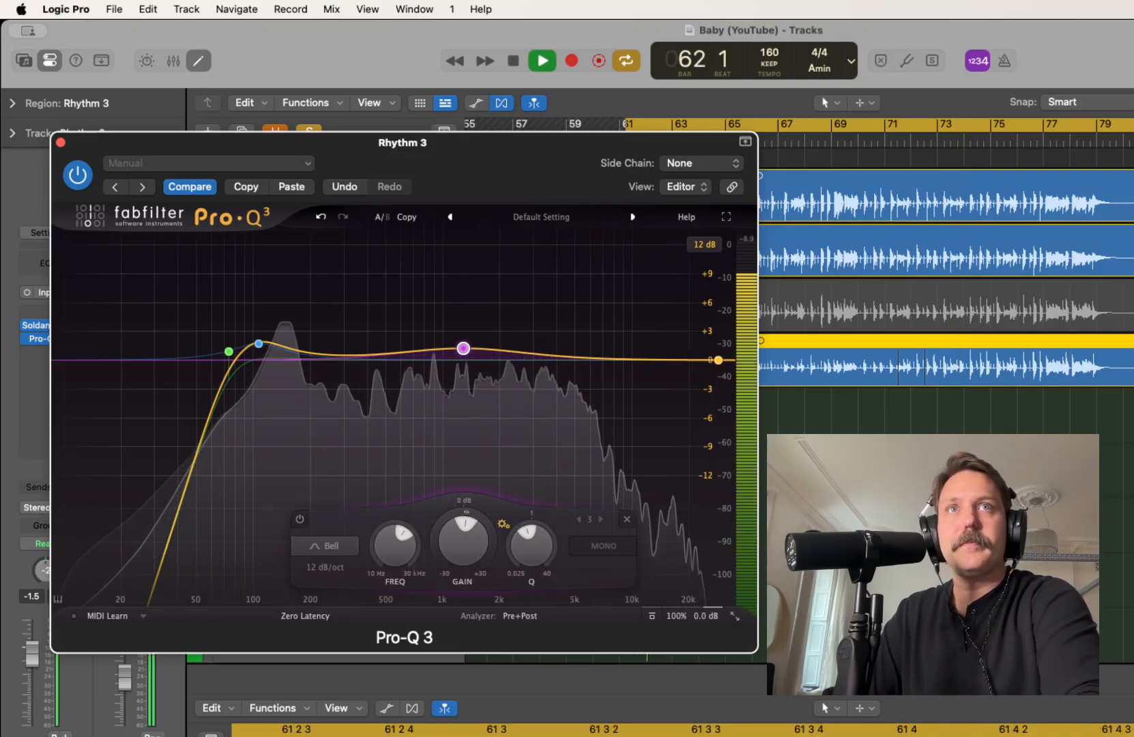
click(719, 359)
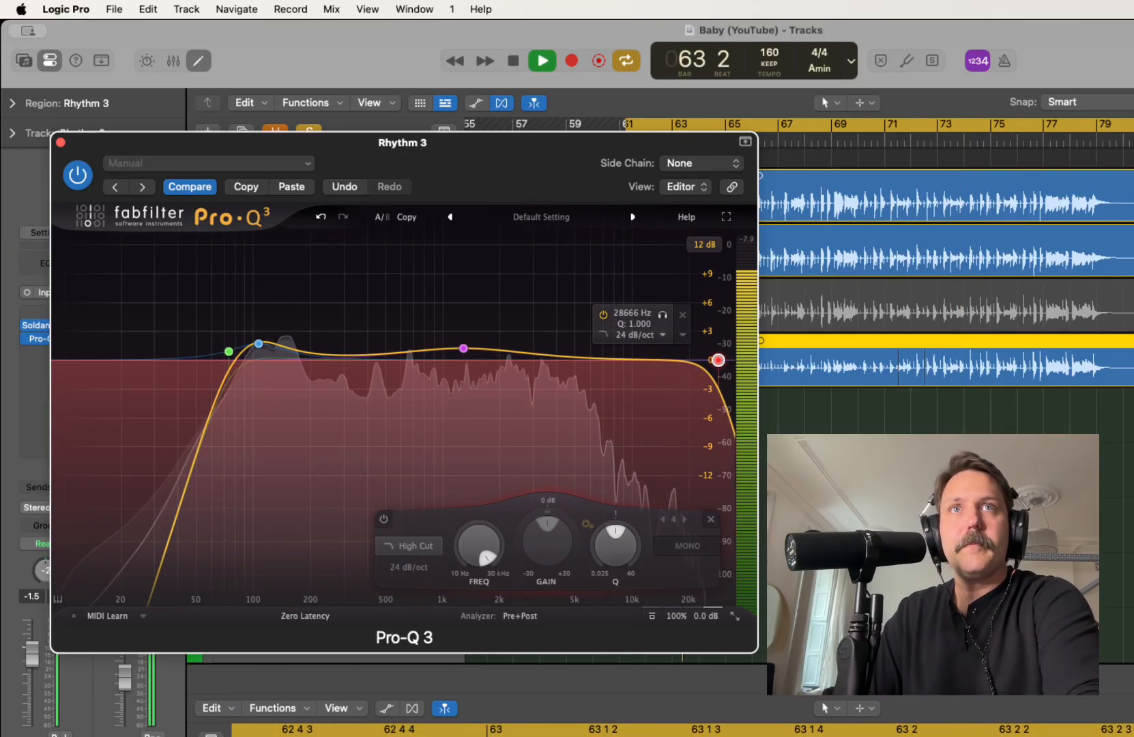
drag(718, 360, 585, 355)
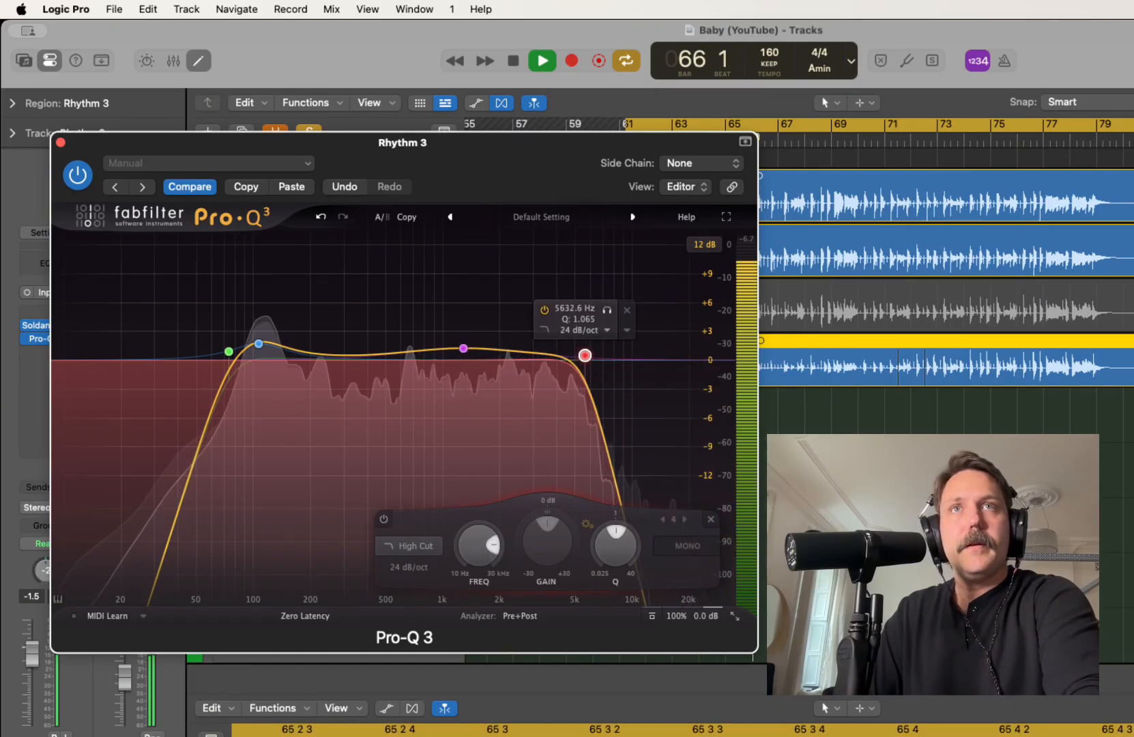
key(space)
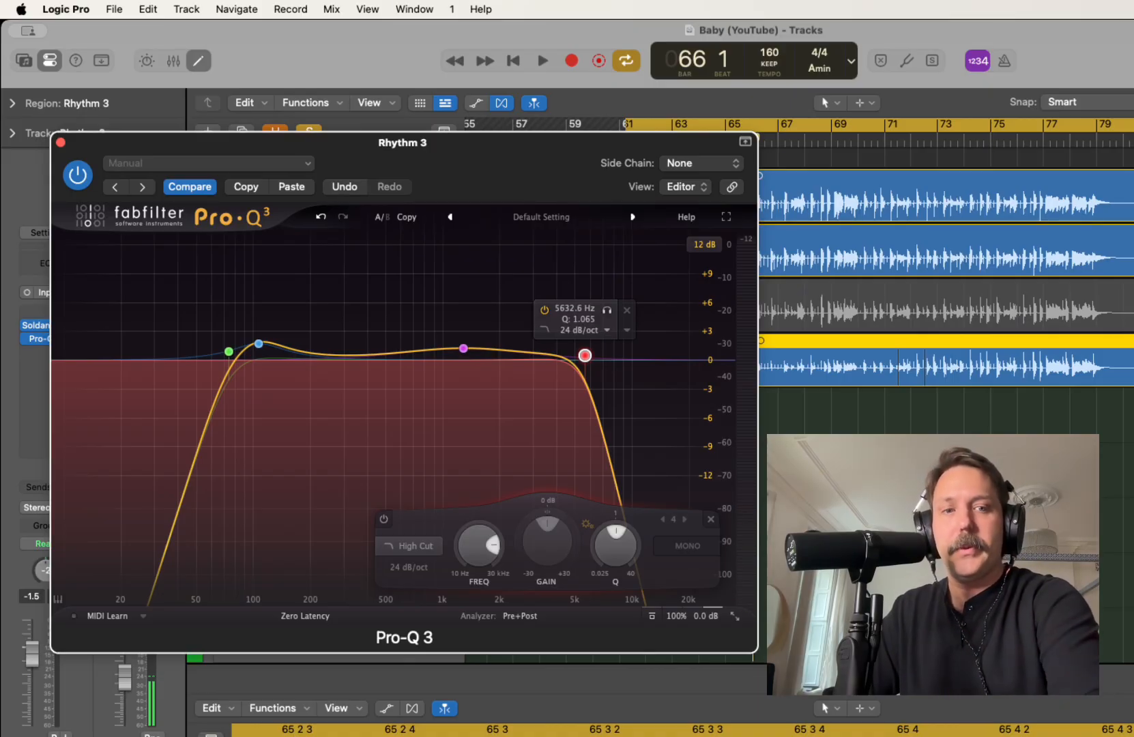
Move Rhythm 3's high cut up to about 10 kHz and add a slight bell boost near 6 kHz during playback
key(space)
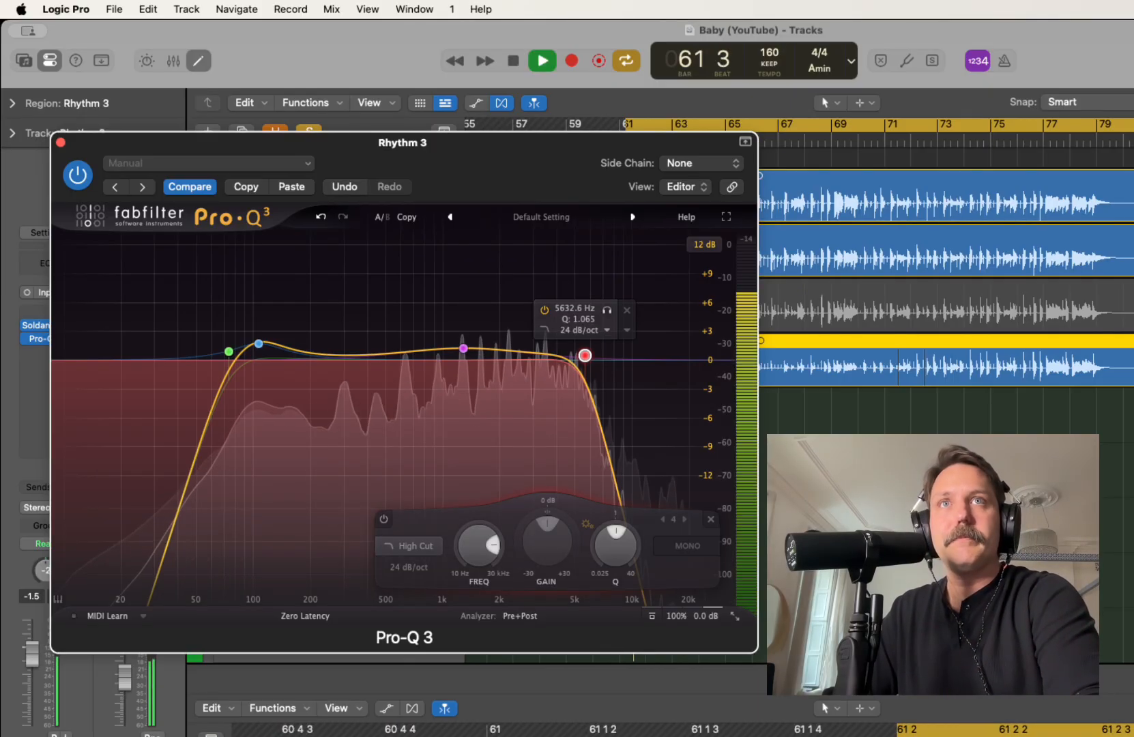
mouse_move(584, 355)
mouse_down()
mouse_move(634, 355)
mouse_move(580, 354)
mouse_move(592, 353)
mouse_up()
click(584, 353)
key(space)
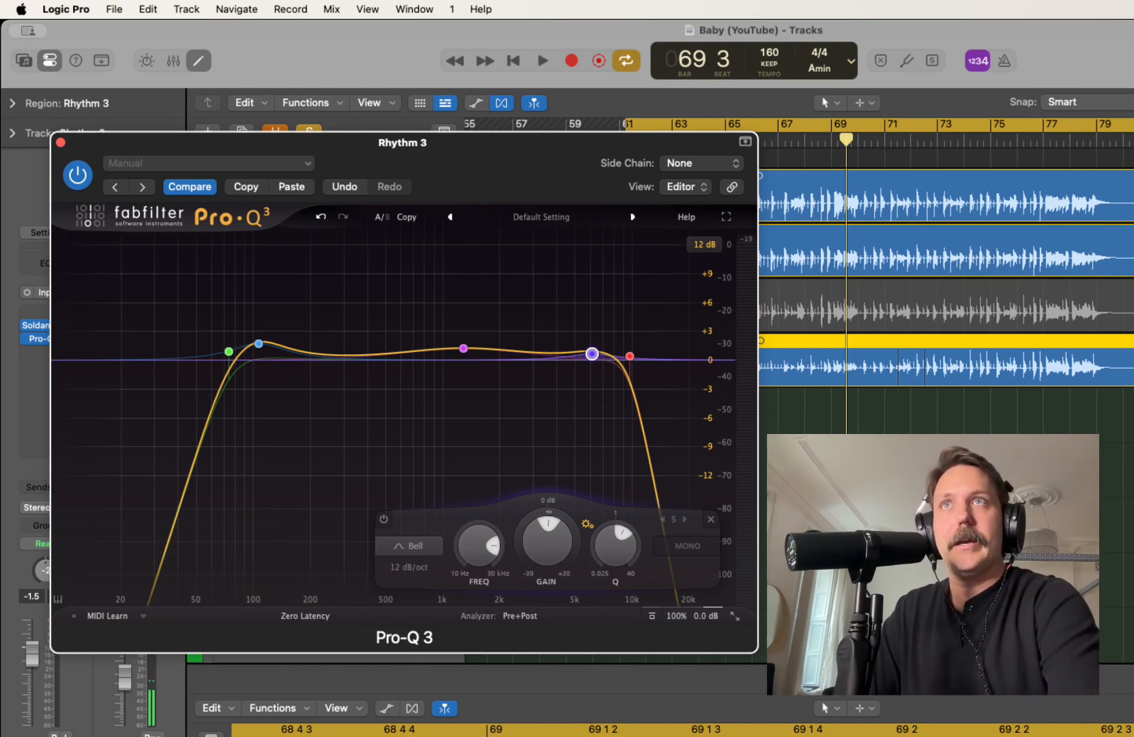
Solo Rhythm 4 and paste Rhythm 3's EQ settings into its Pro-Q 3, closing both plug-in windows
click(60, 142)
key(Down)
key(s)
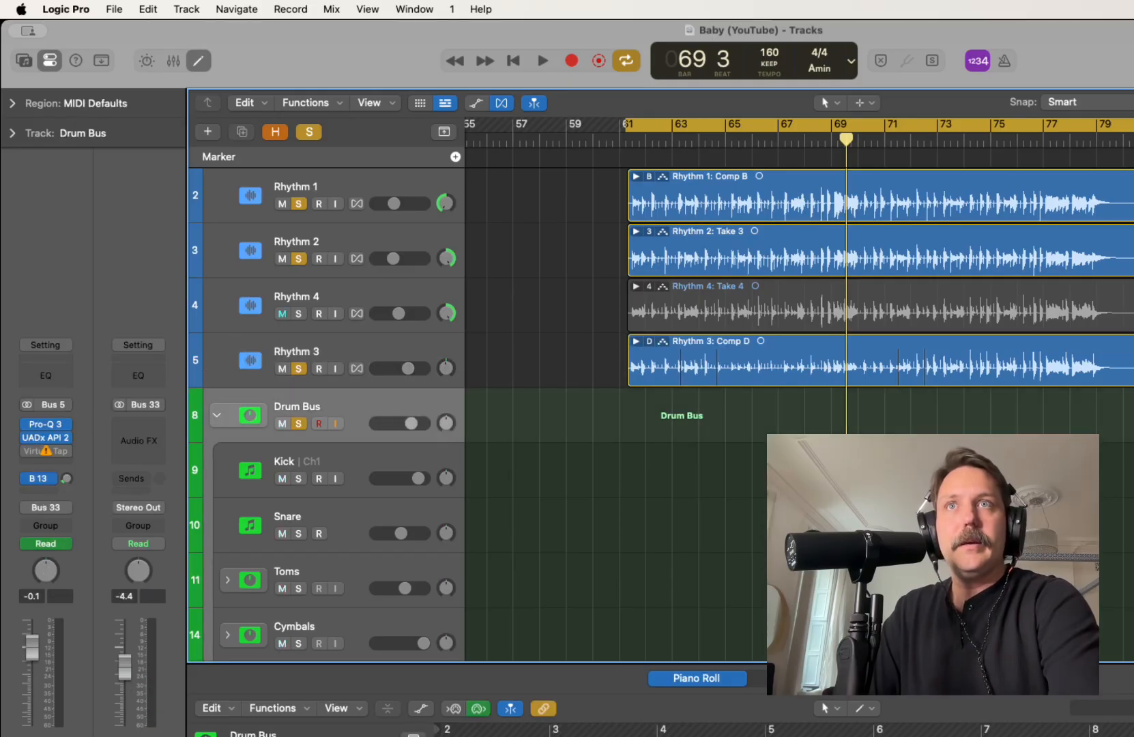
key(s)
key(Up)
key(Up)
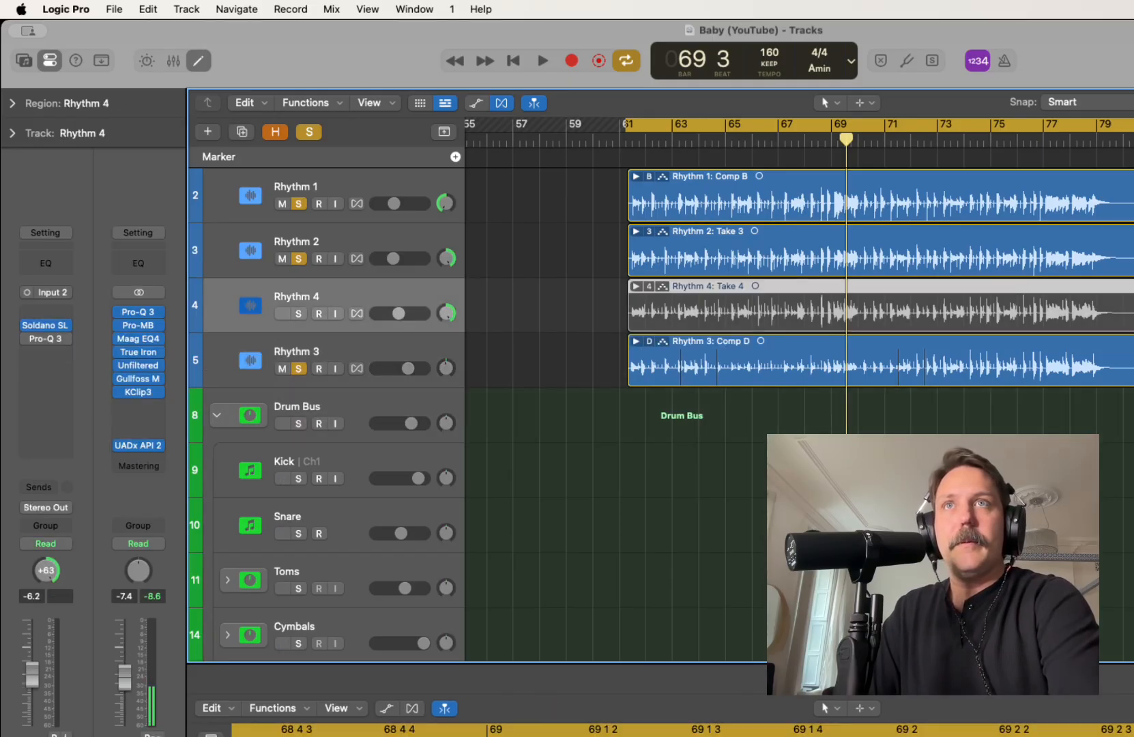
key(s)
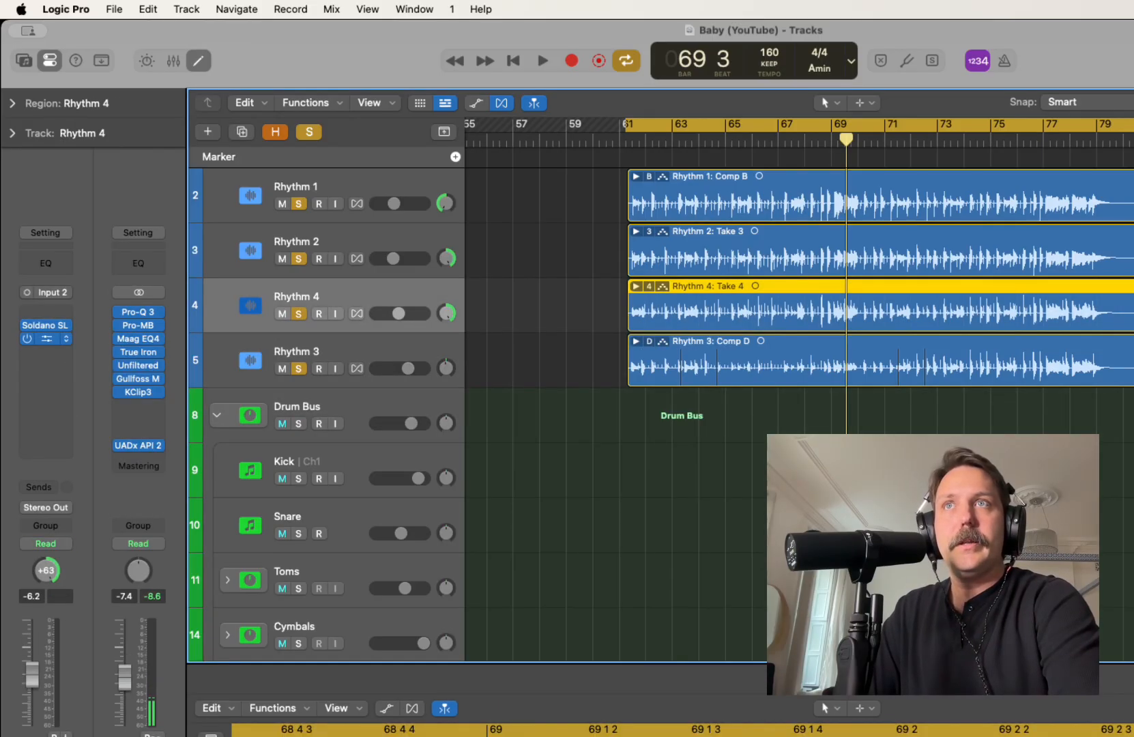
click(46, 339)
click(710, 269)
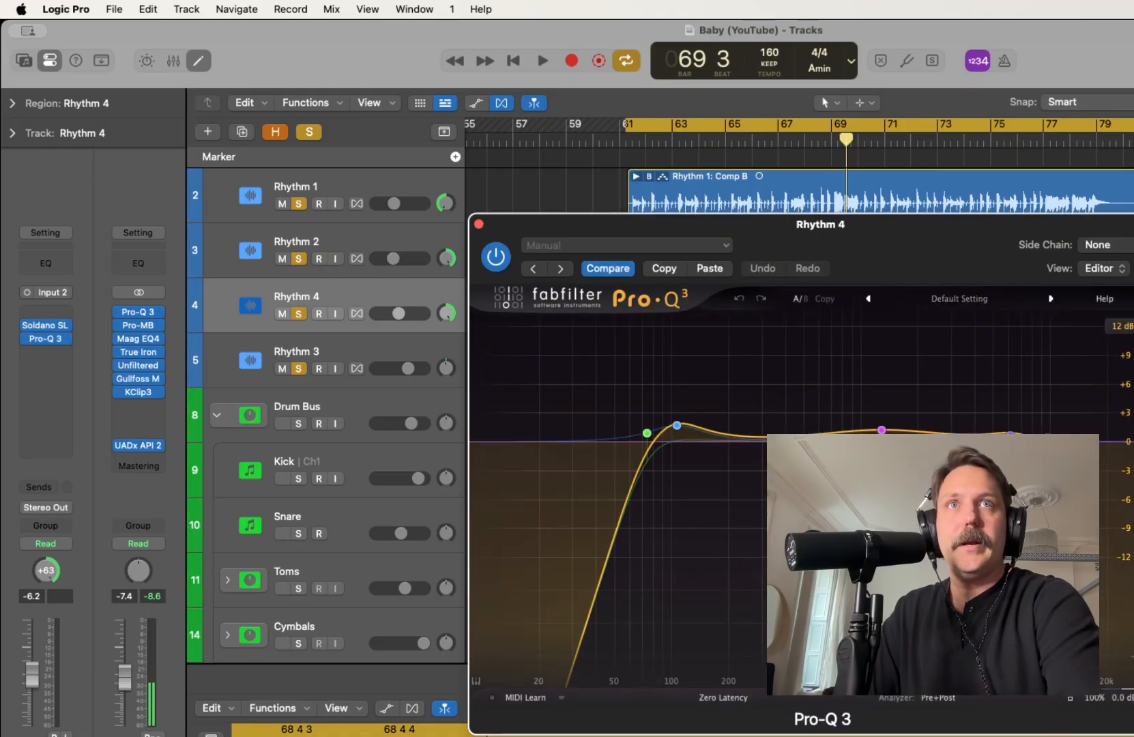
key(super+w)
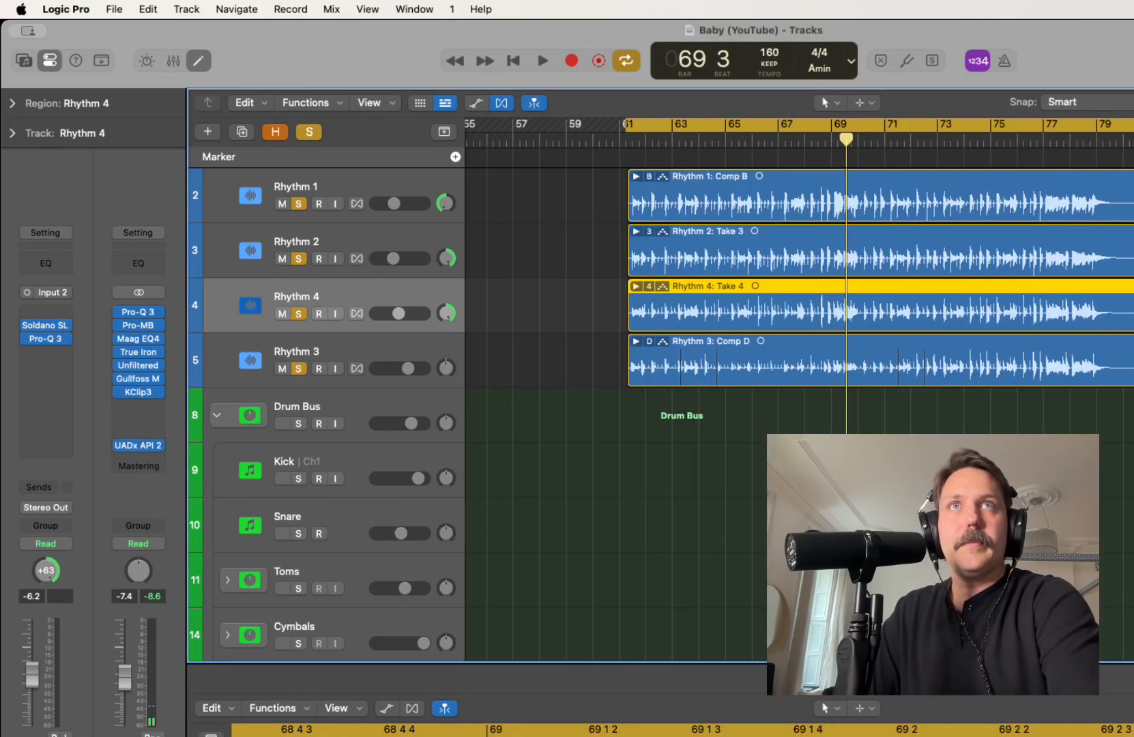
Rebalance the four rhythm guitars during playback, raising Rhythm 2 to -4.5 dB and Rhythm 1 and Rhythm 4 to -5.5 dB
key(space)
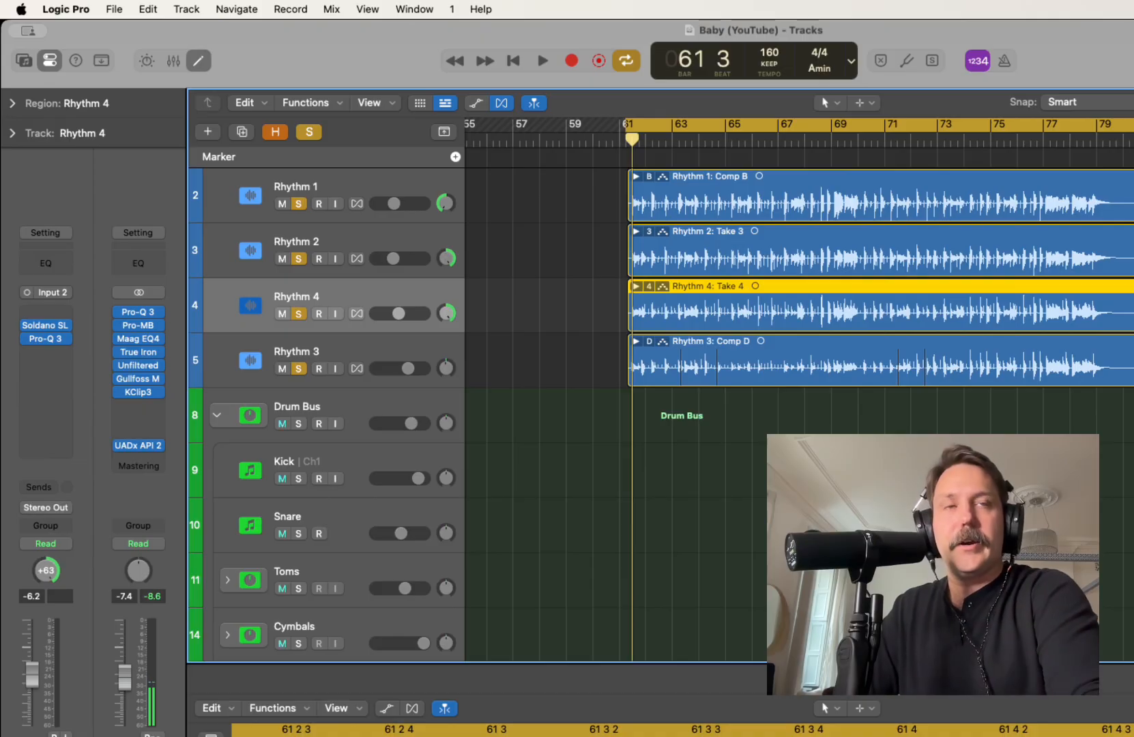
key(space)
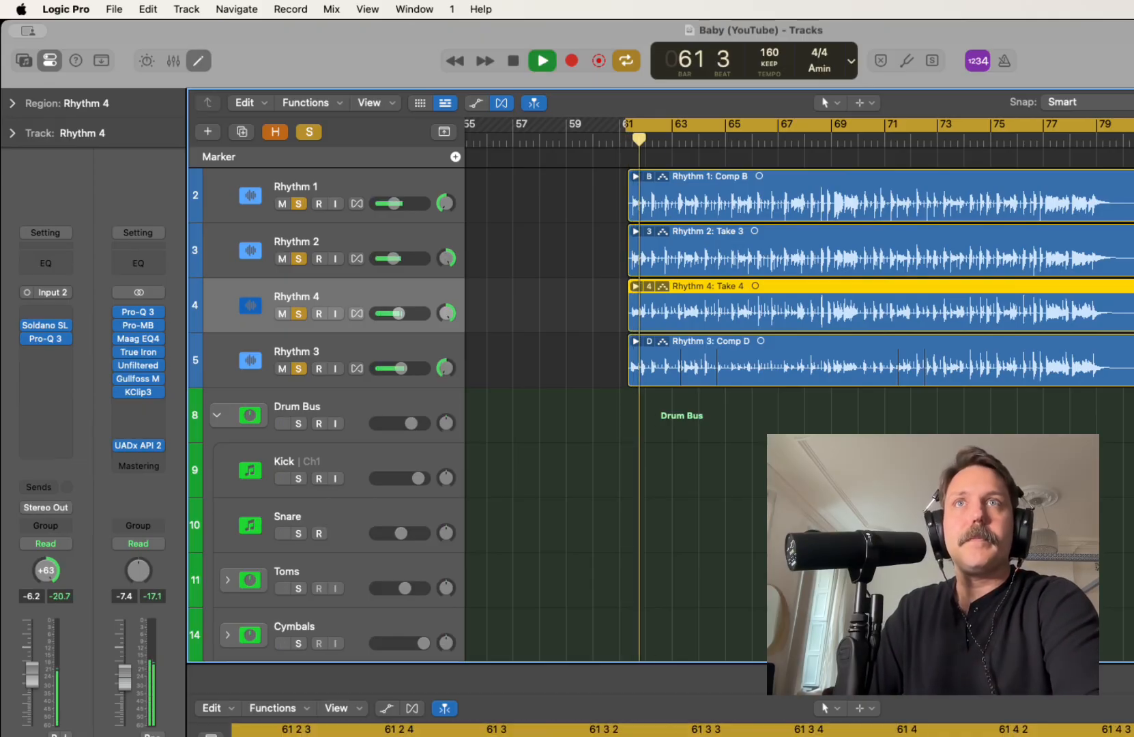
drag(397, 258, 402, 258)
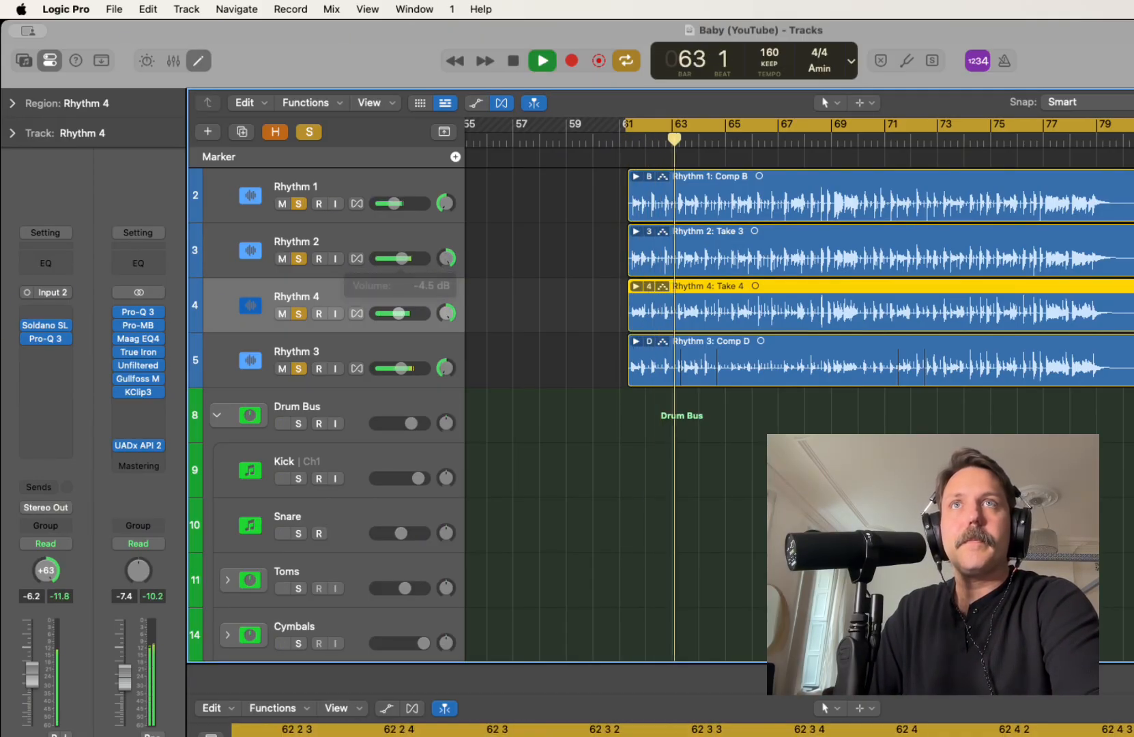
click(365, 187)
drag(394, 203, 401, 203)
drag(398, 314, 400, 314)
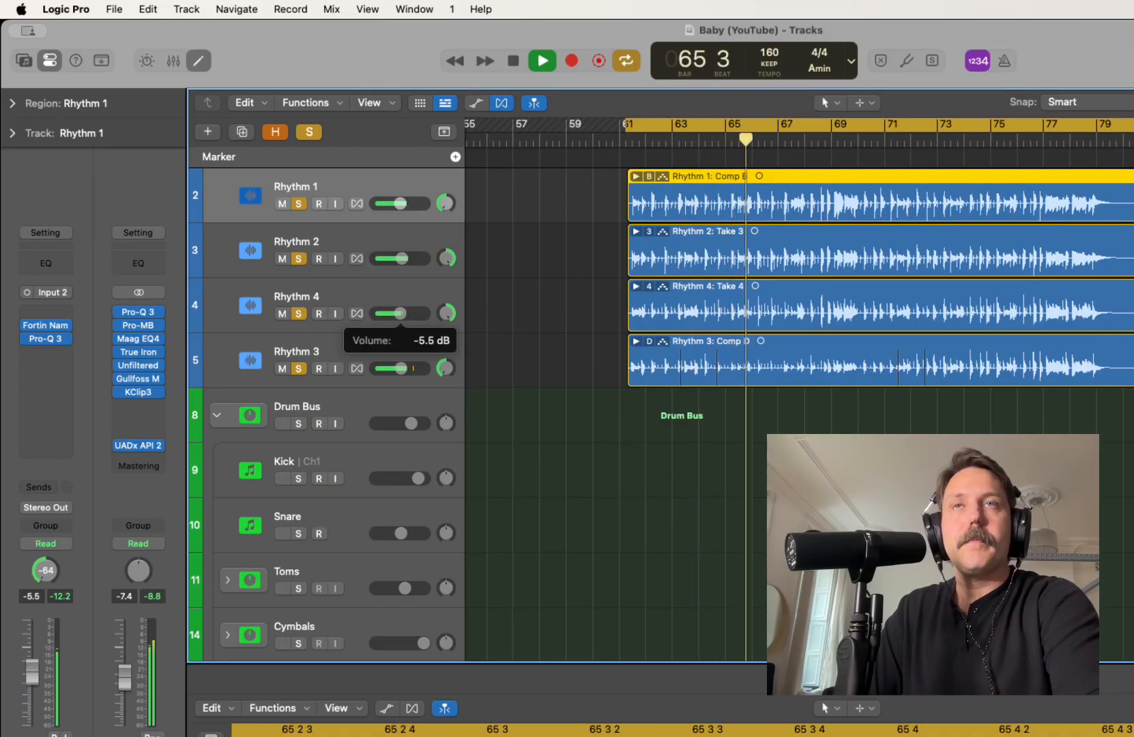
drag(401, 368, 401, 368)
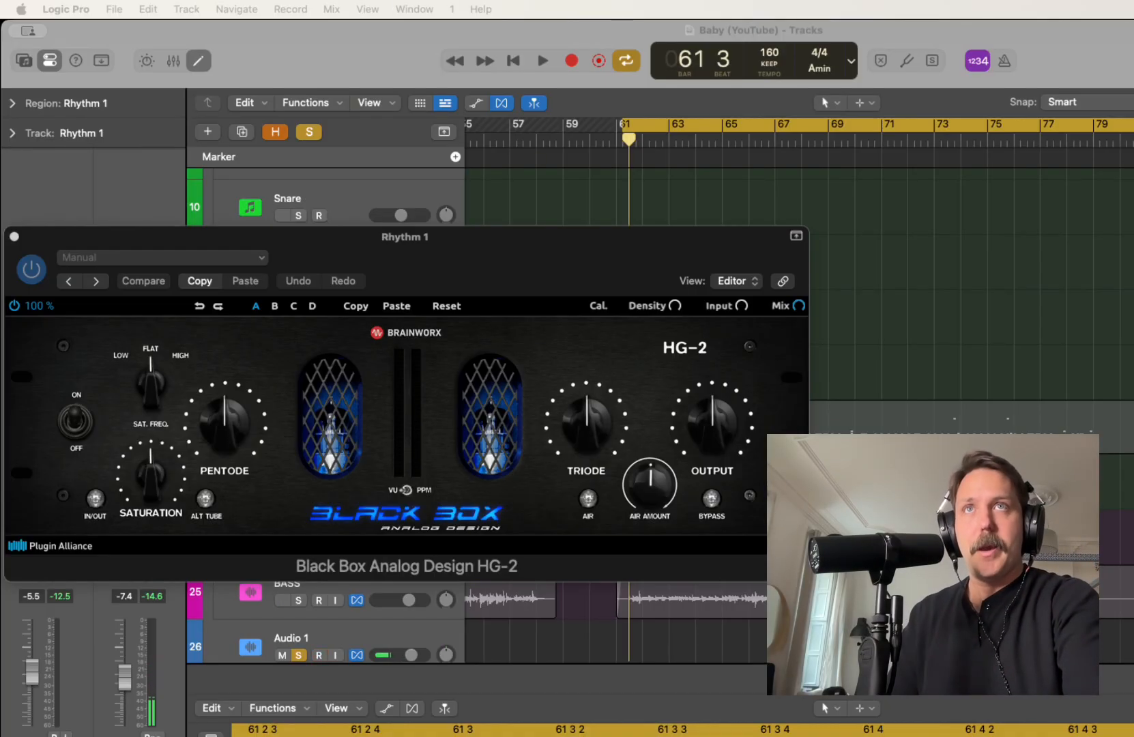
Engage saturation in Rhythm 1's HG-2, set the saturation amount low, and fine-tune it during playback
drag(406, 237, 476, 284)
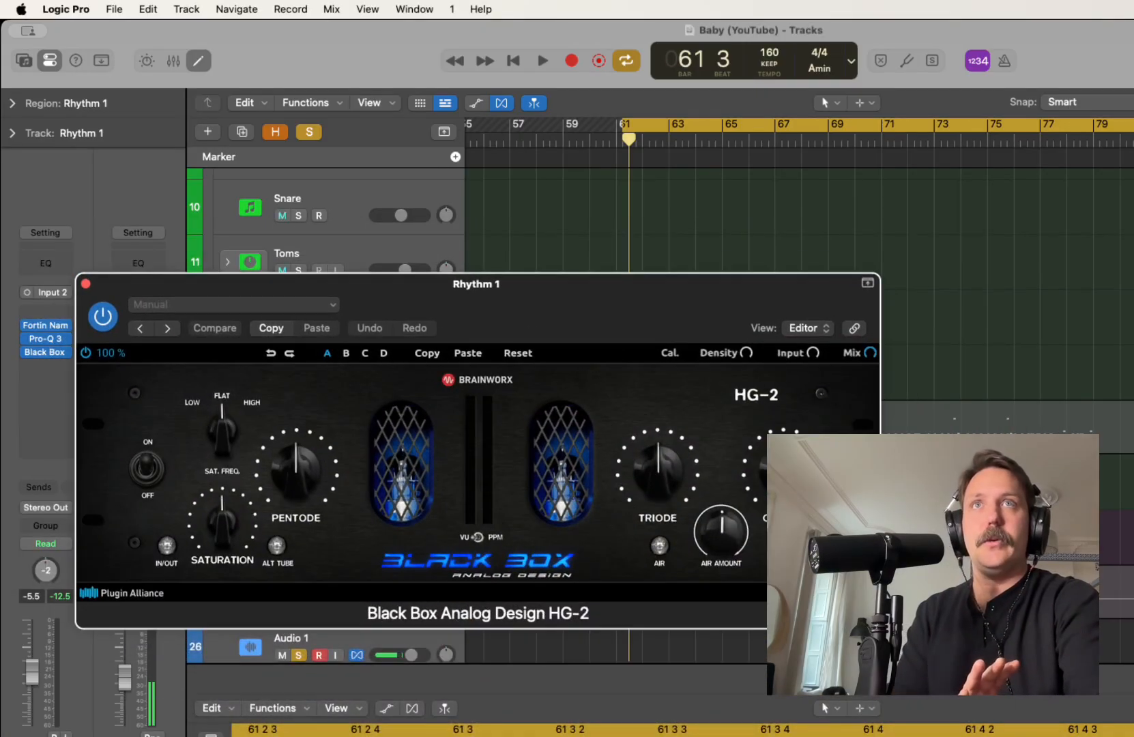
scroll(750, 219, up, 8)
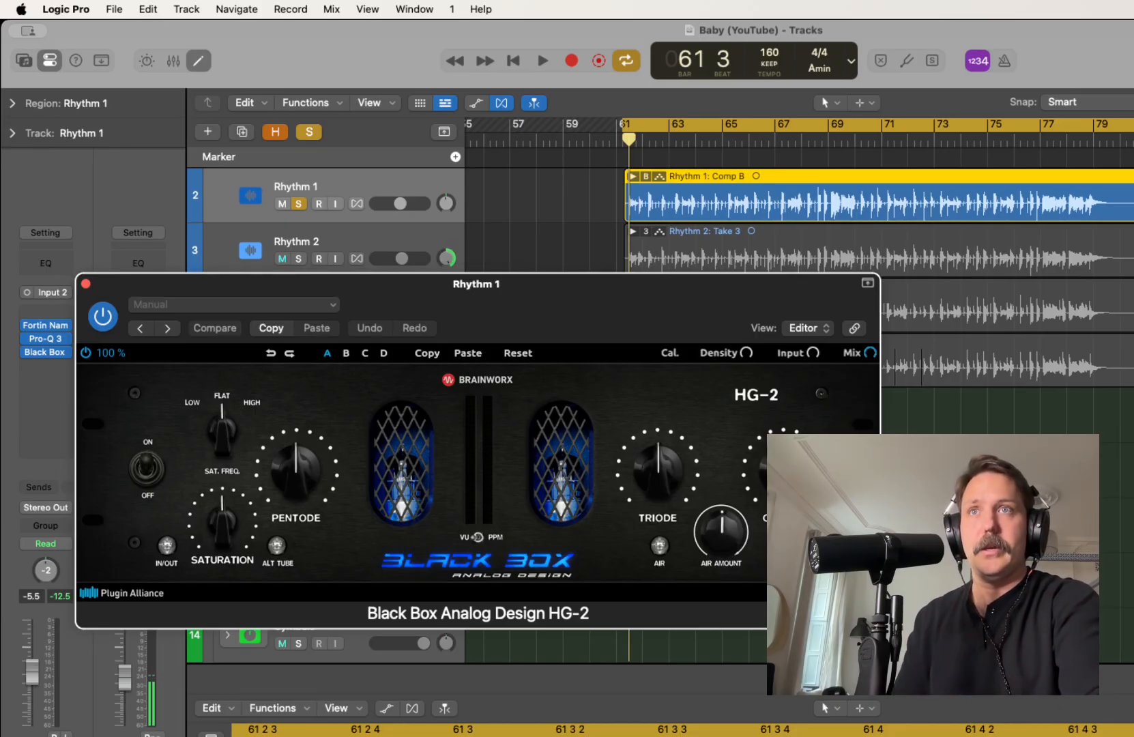
click(166, 546)
drag(222, 524, 222, 586)
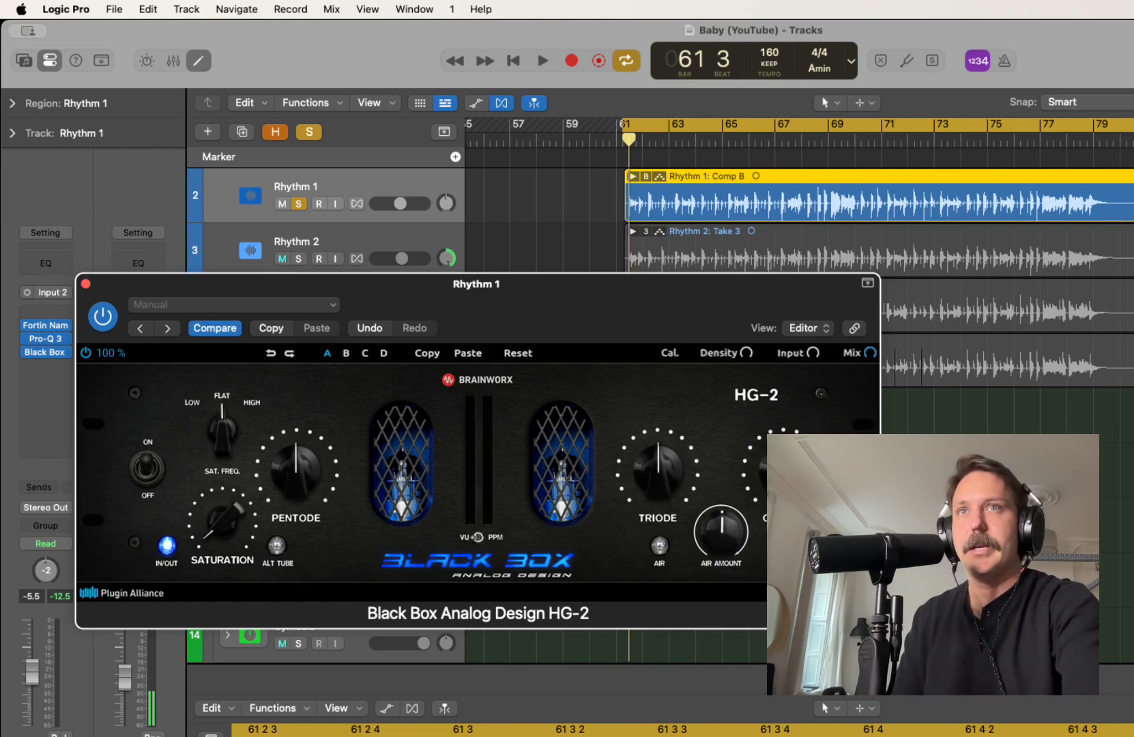
key(space)
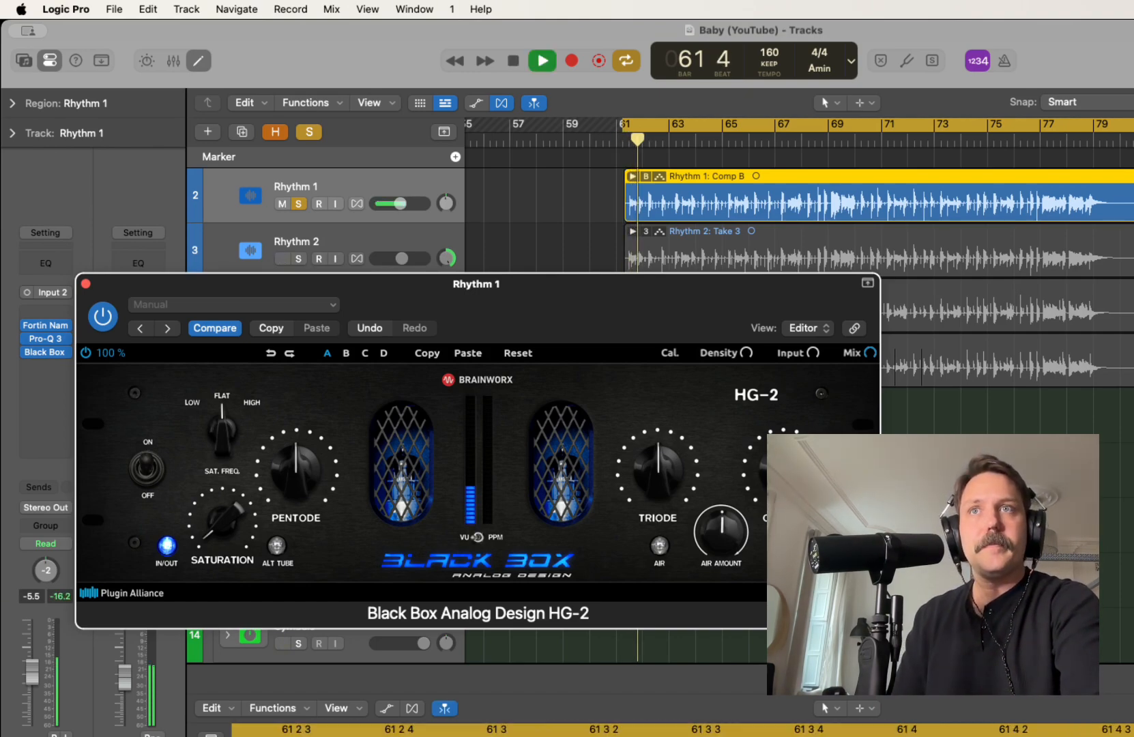
mouse_move(221, 522)
mouse_down()
mouse_move(221, 492)
mouse_move(222, 513)
mouse_up()
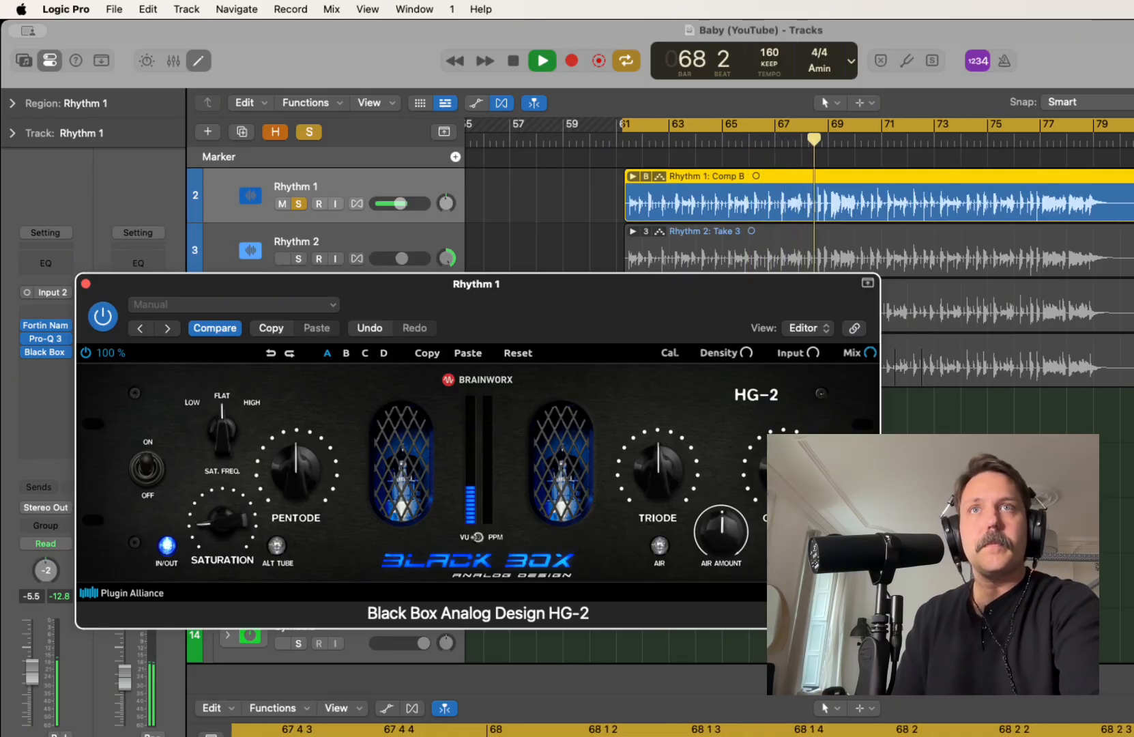
key(space)
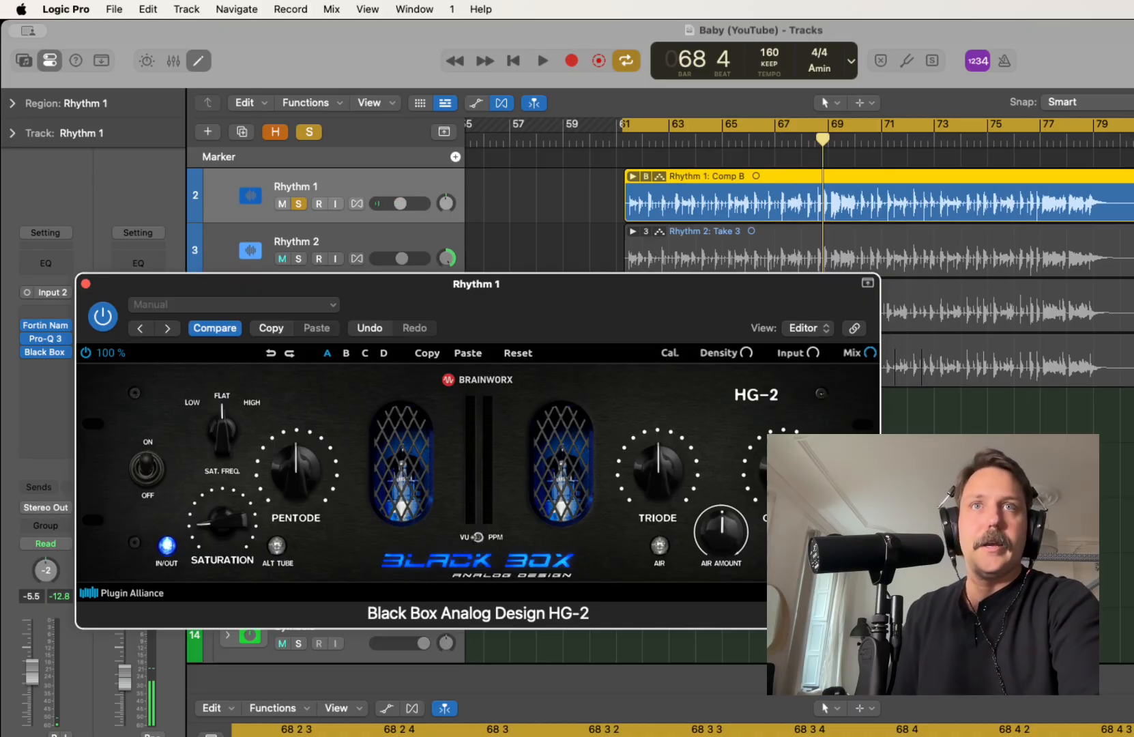
Enable Air in Rhythm 1's HG-2, turn the air amount down low, and audition it
click(659, 546)
drag(721, 532, 721, 572)
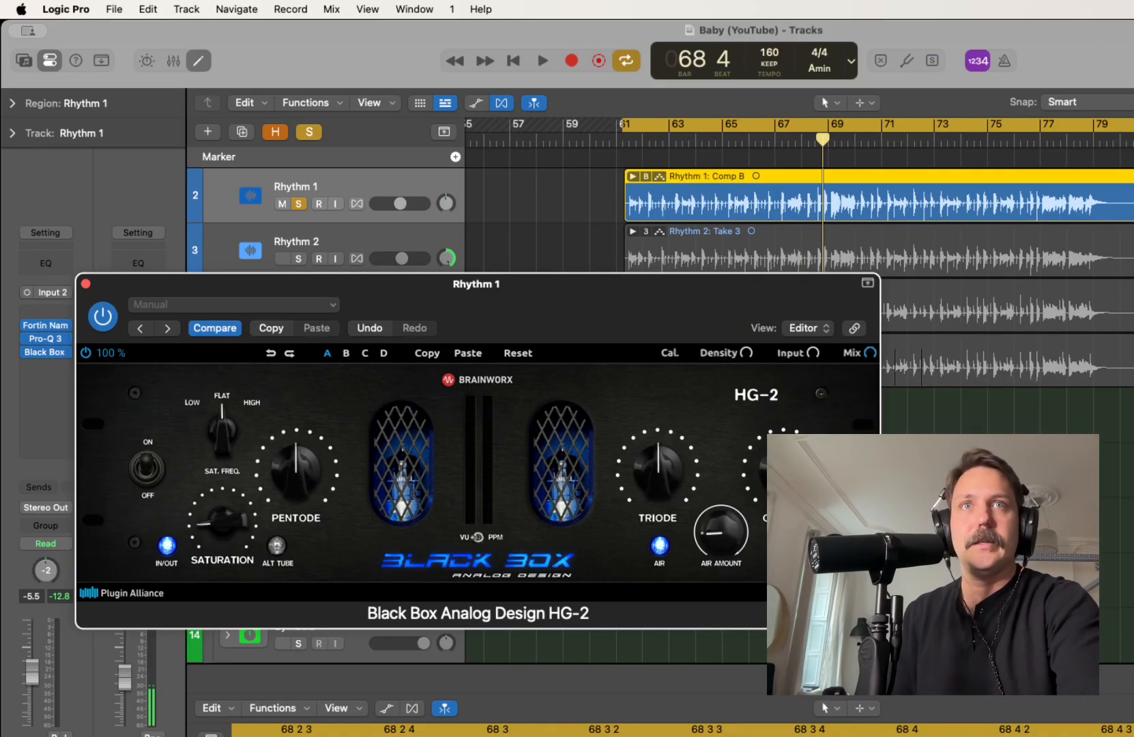
drag(721, 532, 721, 550)
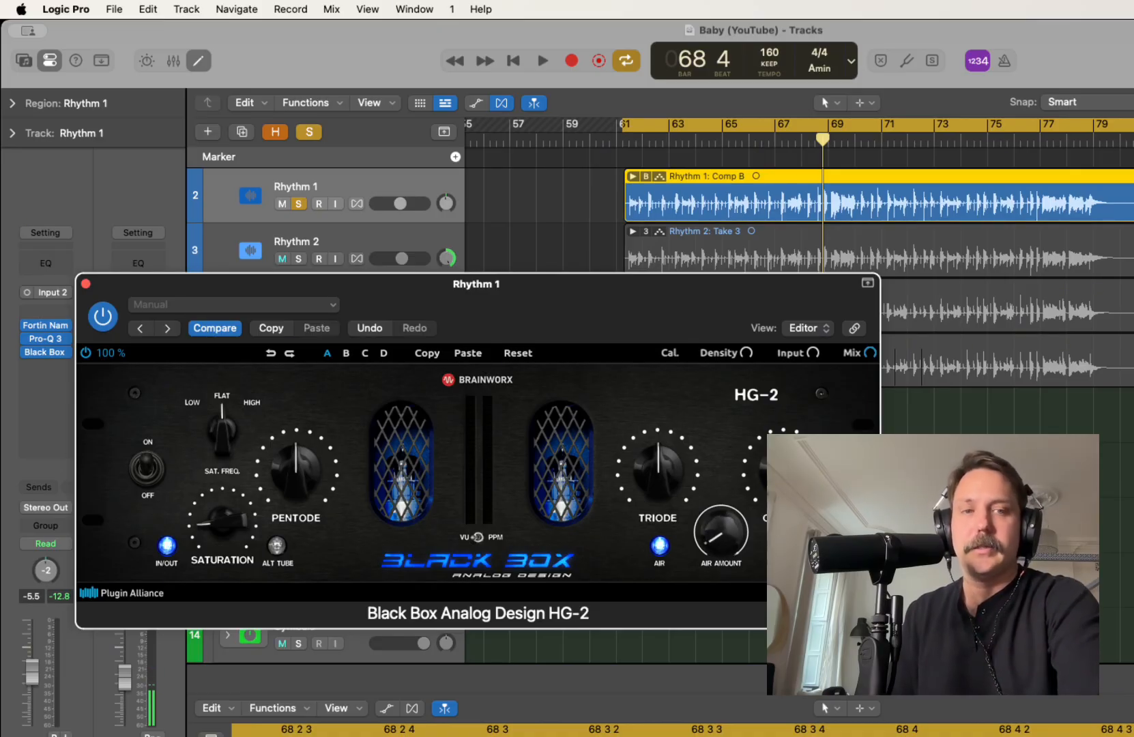
key(space)
mouse_move(721, 549)
mouse_down()
mouse_move(721, 477)
mouse_move(721, 549)
mouse_up()
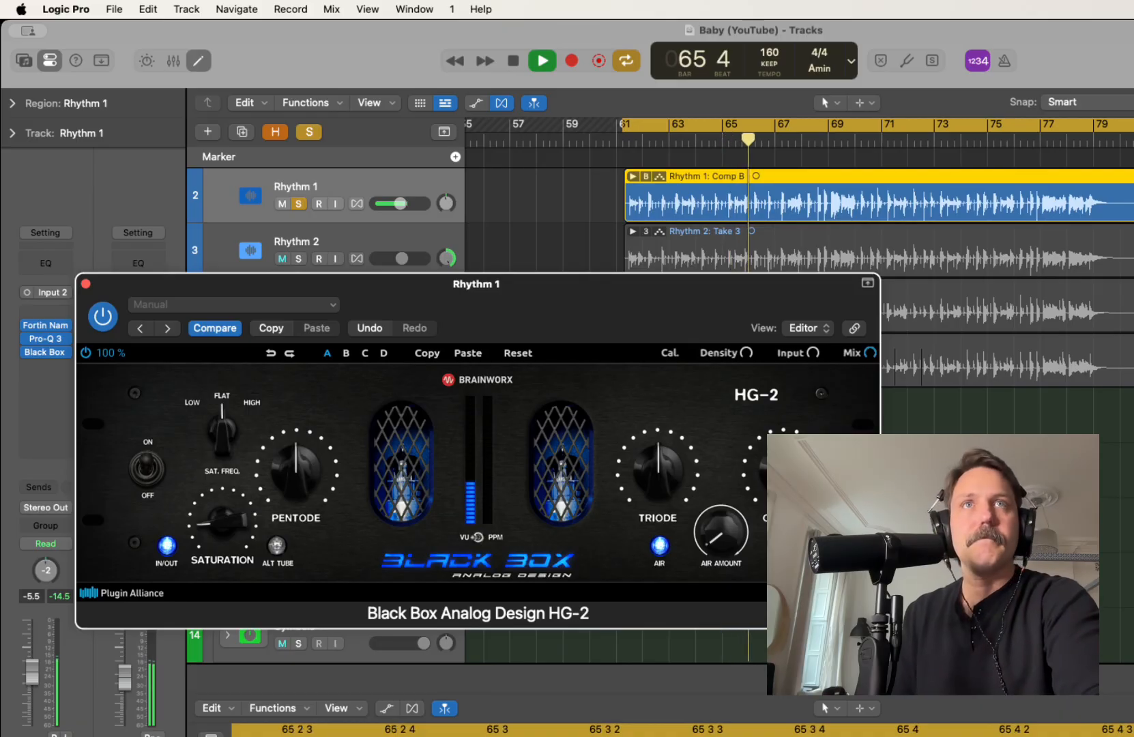
key(space)
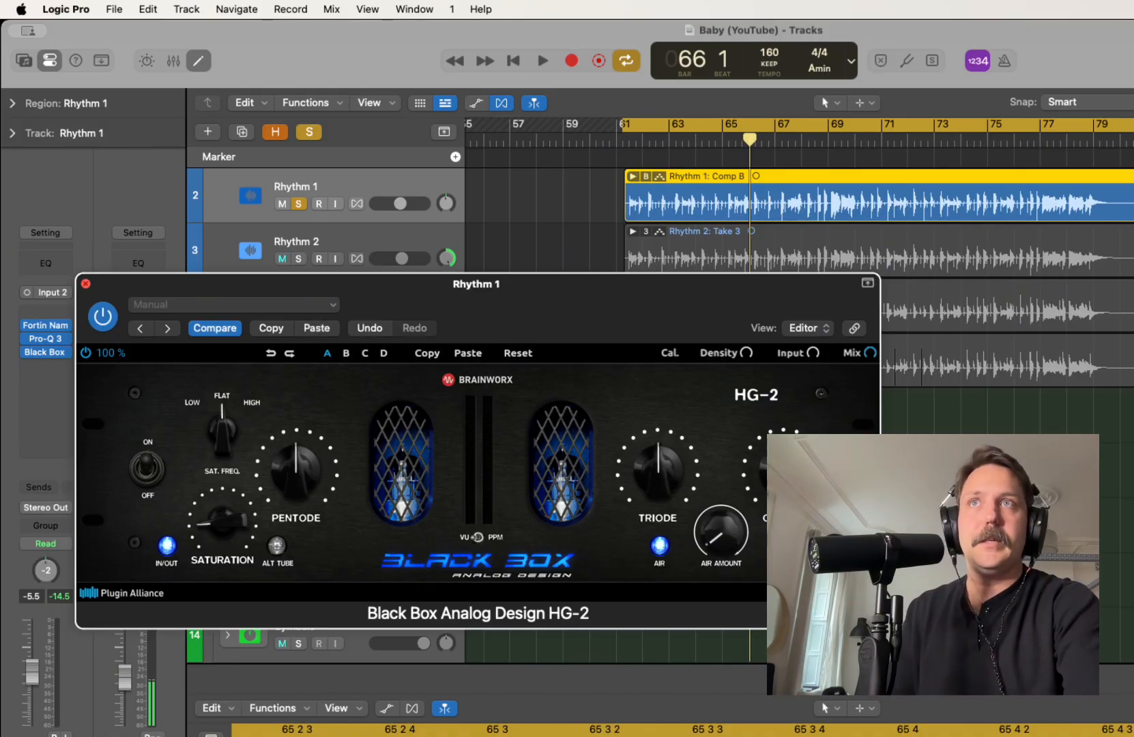
Close Rhythm 1's HG-2 window and insert a mono Black Box Analog Design HG-2 after Pro-Q 3 on Rhythm 2
key(super+w)
key(Down)
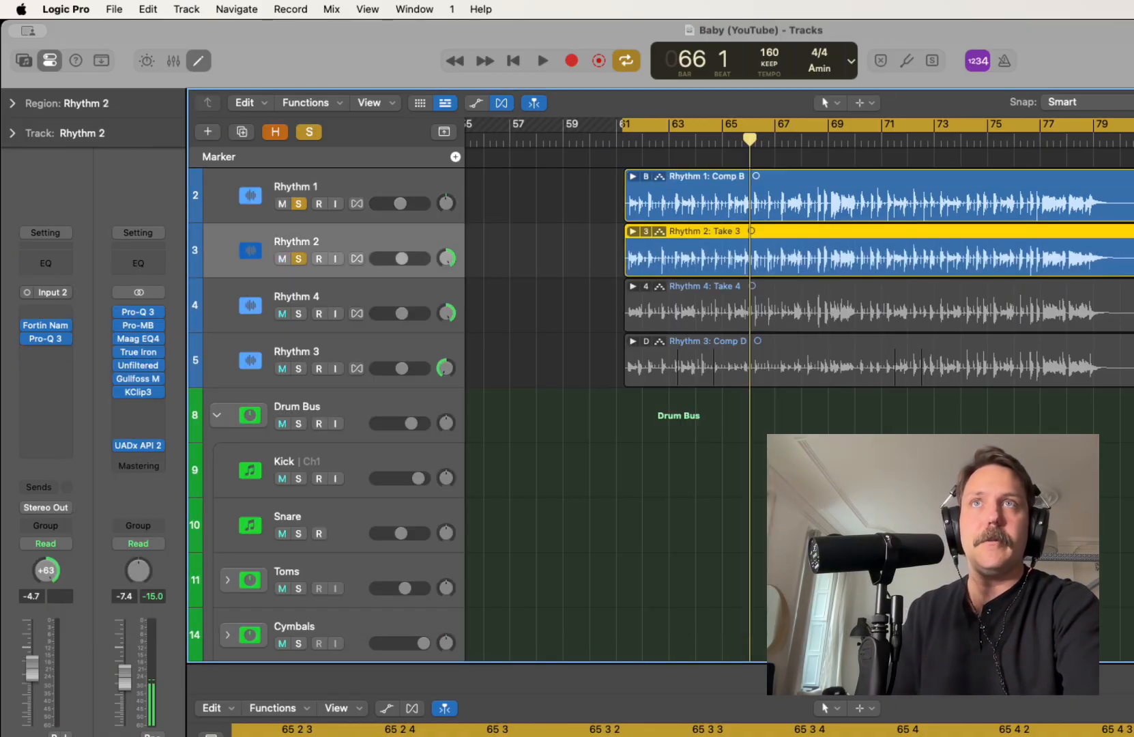
click(46, 353)
mouse_move(102, 400)
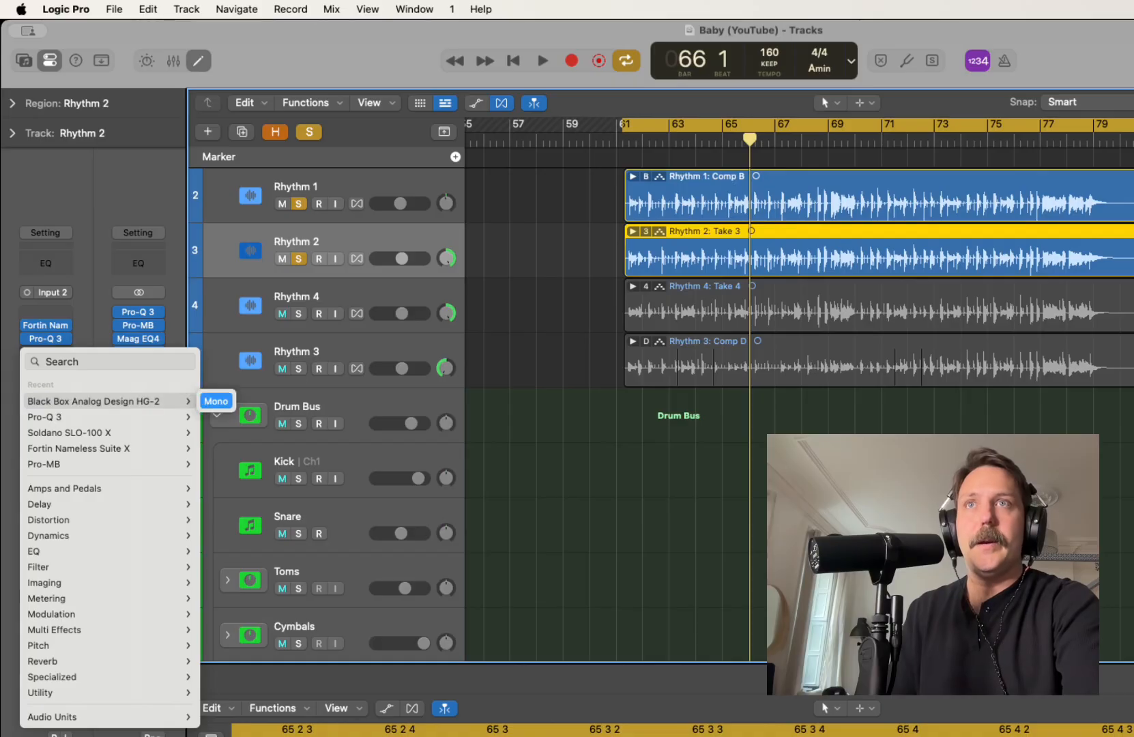
click(216, 401)
Raise the saturation slightly in Rhythm 4's HG-2 during playback, then close the plug-in window
key(Down)
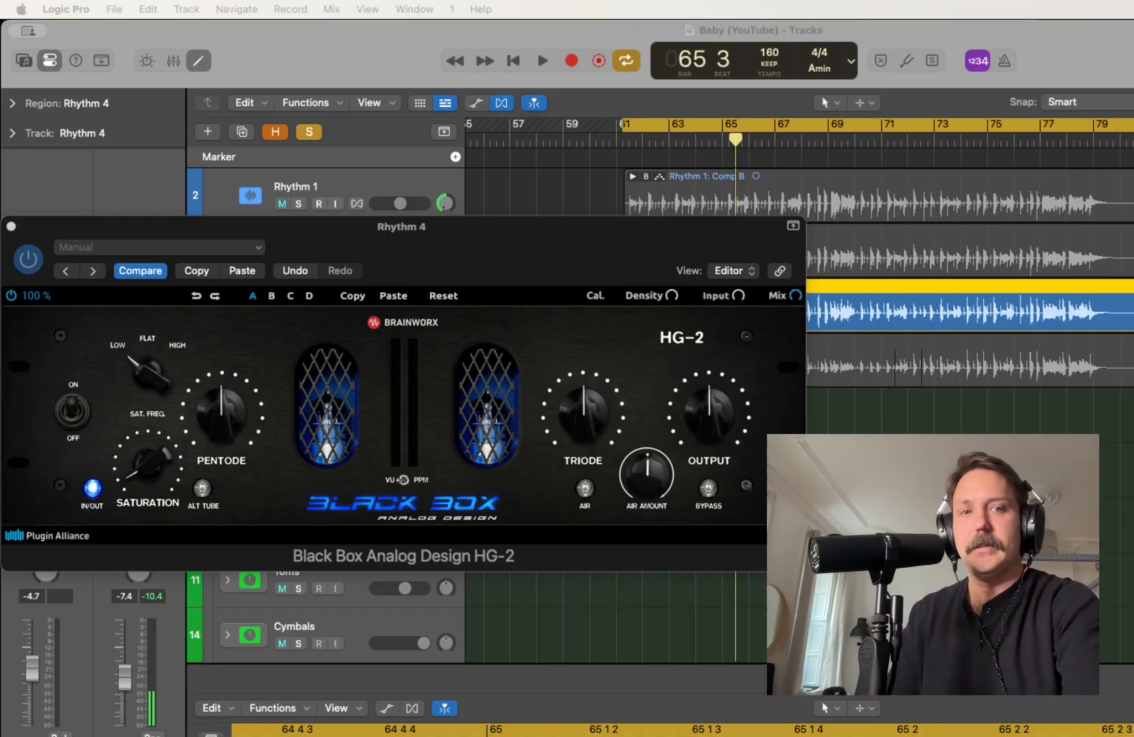
key(space)
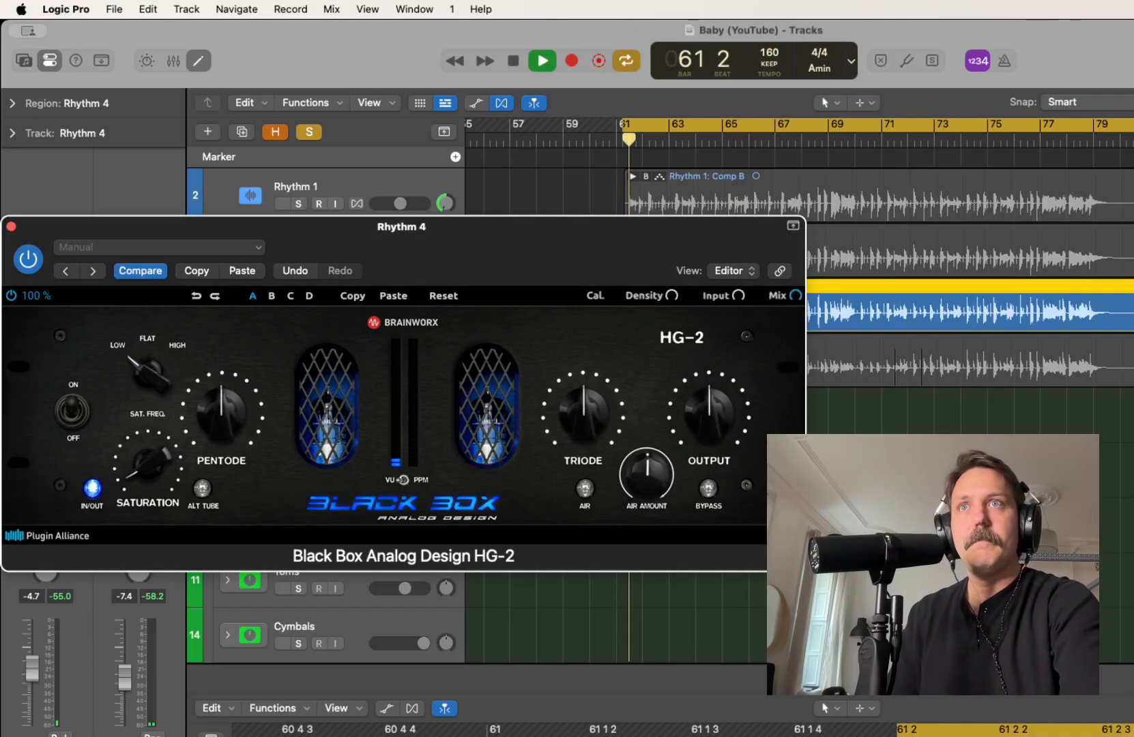
mouse_move(148, 465)
mouse_down()
mouse_move(148, 409)
mouse_move(148, 440)
mouse_up()
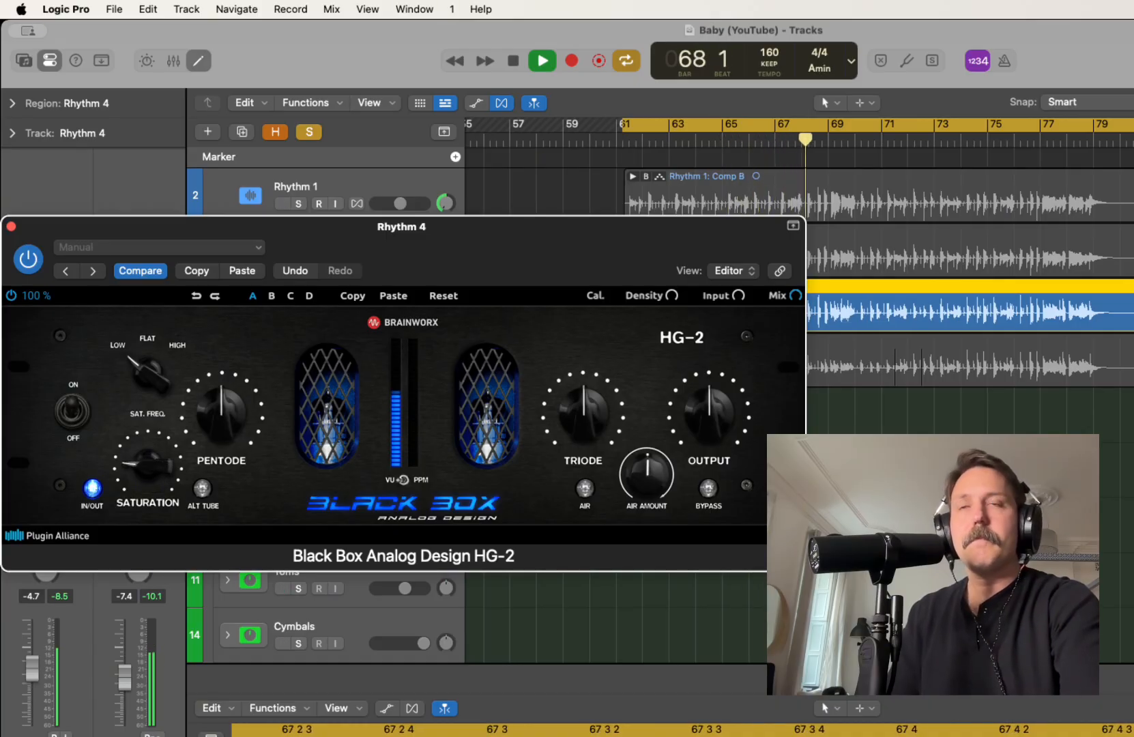
key(space)
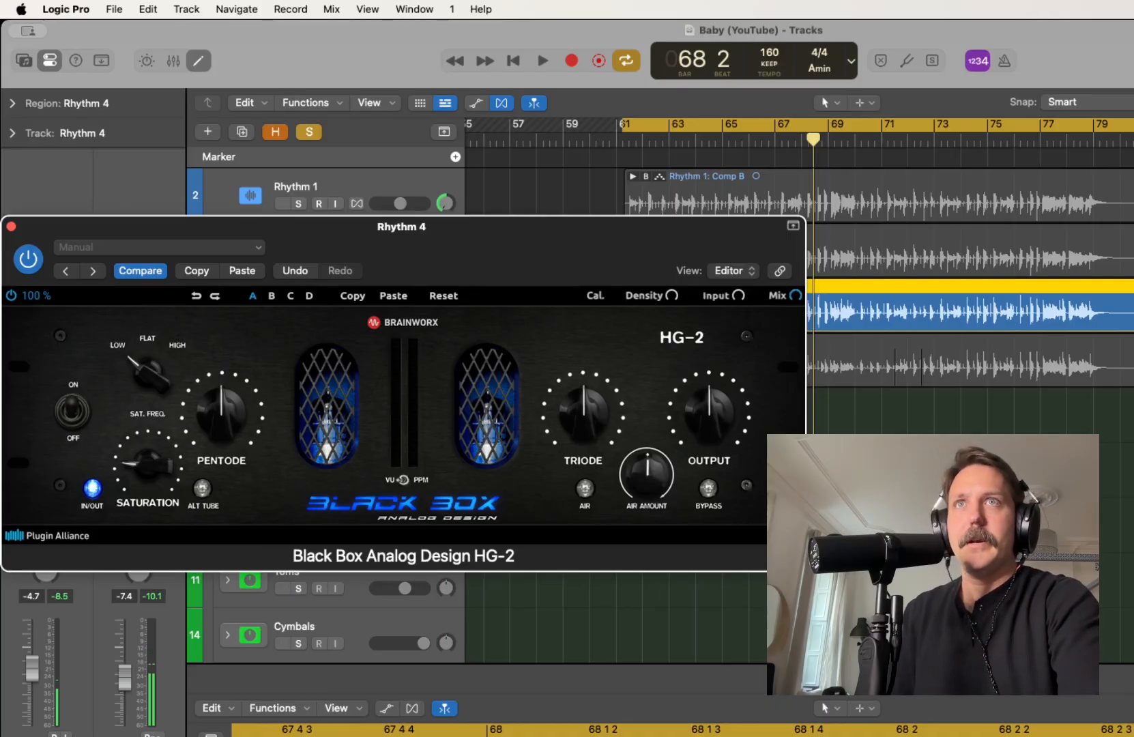
click(10, 226)
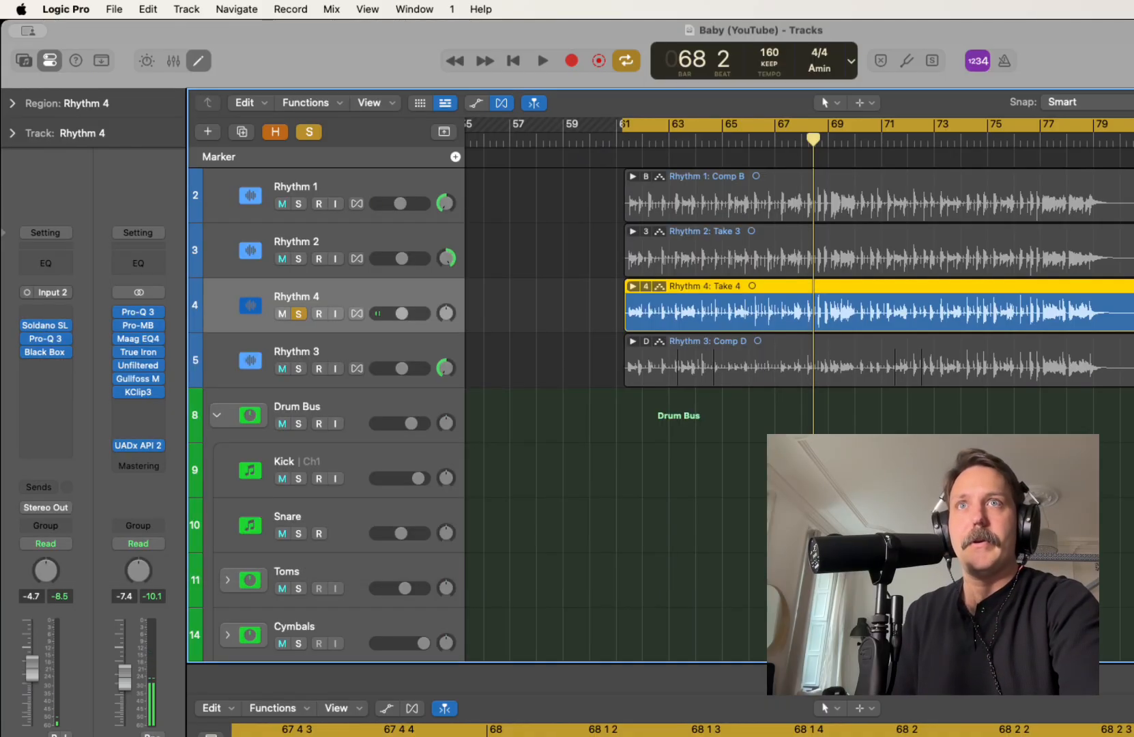
Solo Rhythm 3, insert a mono Black Box Analog Design HG-2 after Pro-Q 3, and paste Rhythm 4's settings into it
key(Down)
key(s)
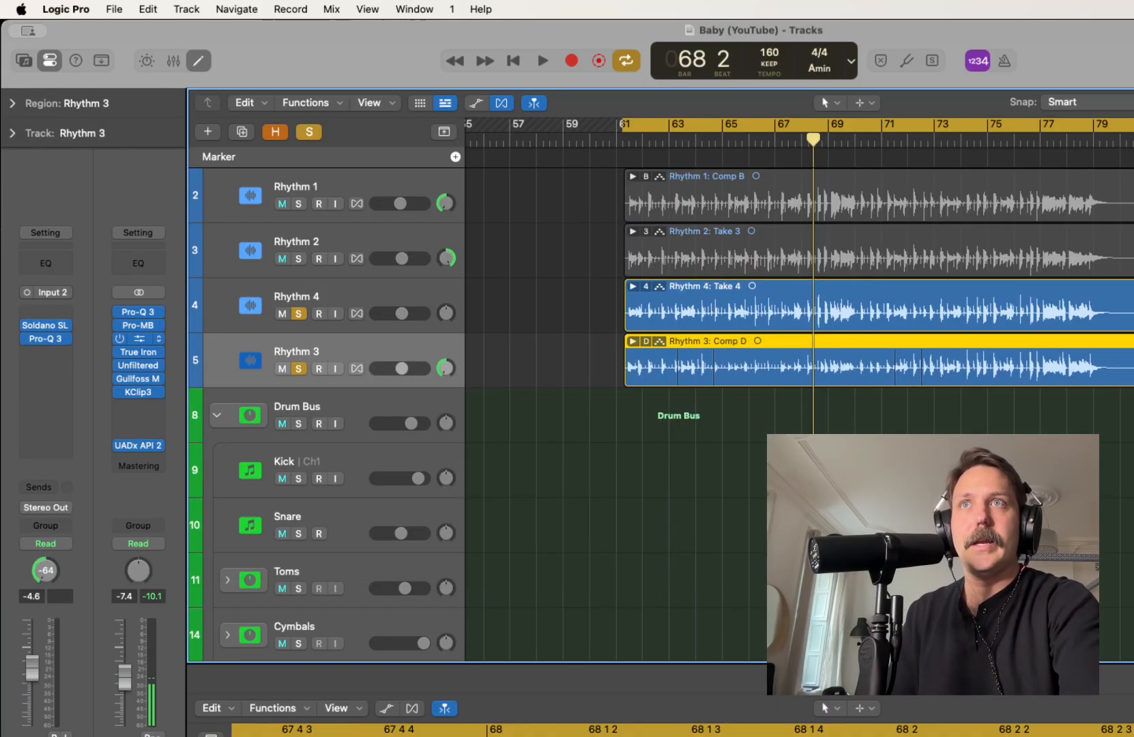
click(46, 352)
mouse_move(136, 401)
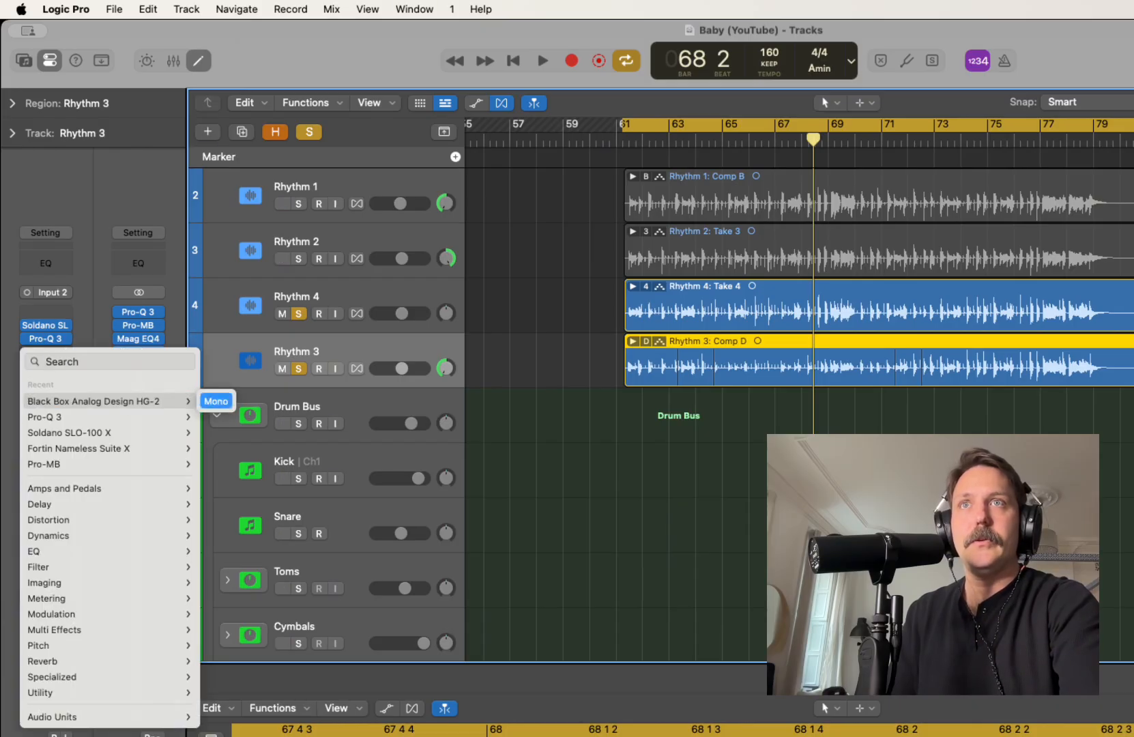
click(216, 401)
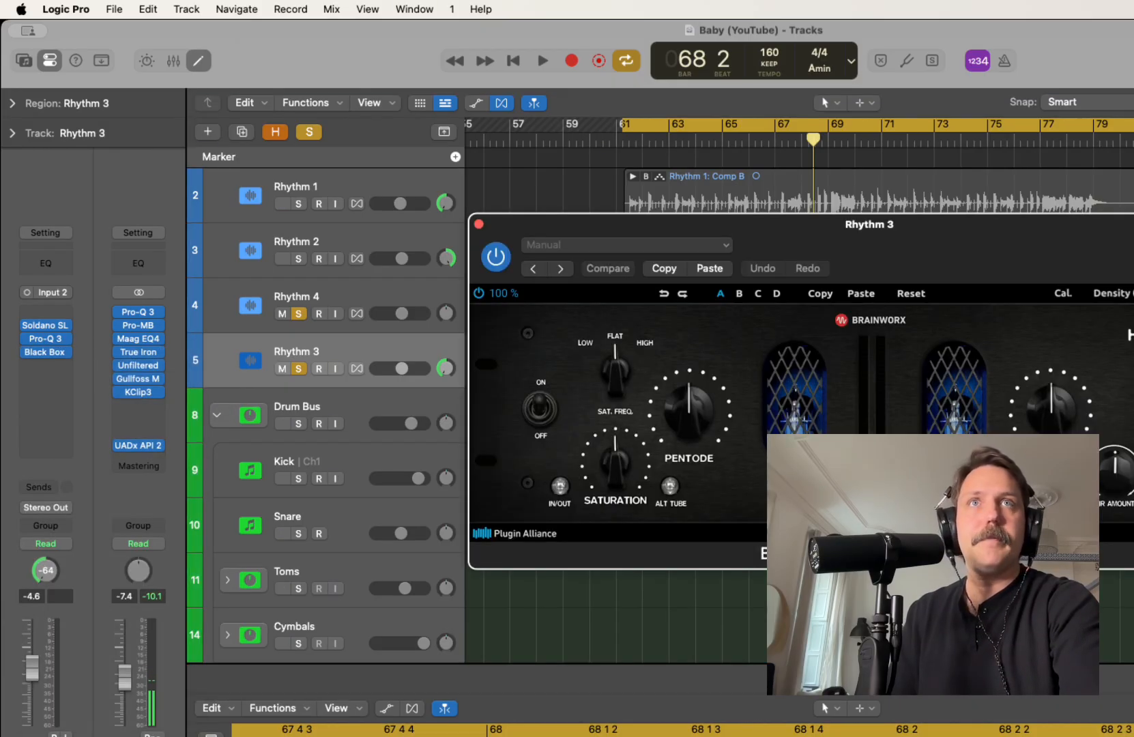
click(710, 269)
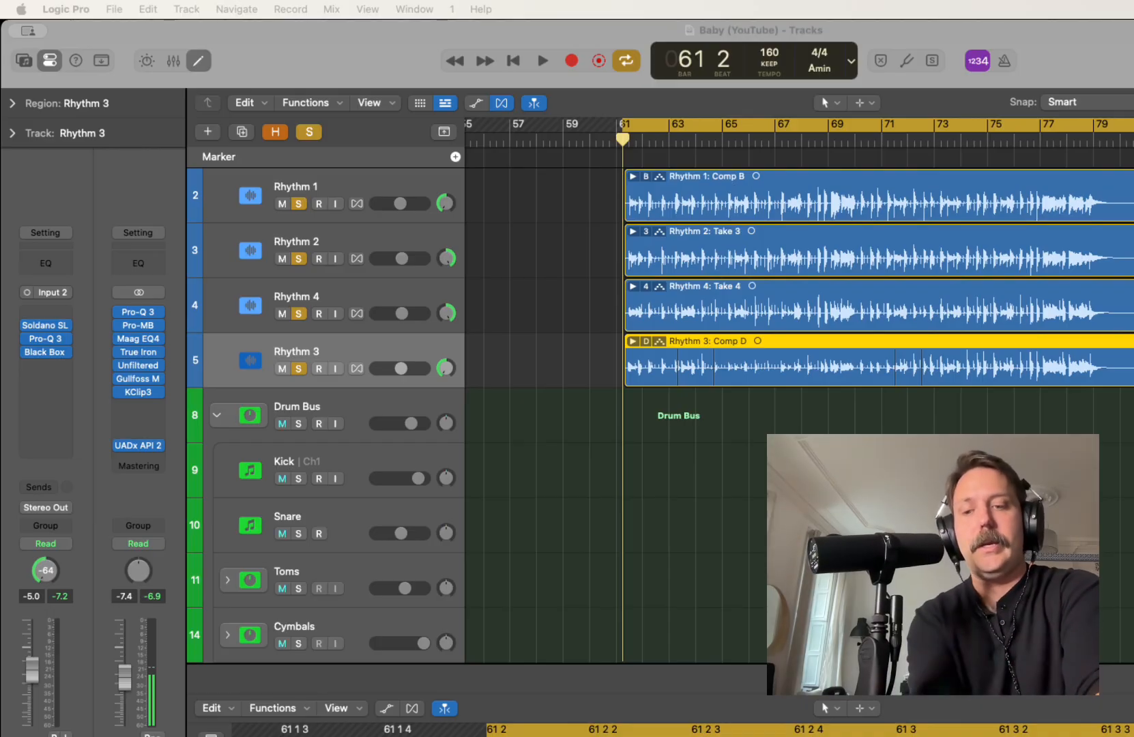
Group the four rhythm guitar tracks into a summing track stack
shift+click(363, 182)
right_click(363, 181)
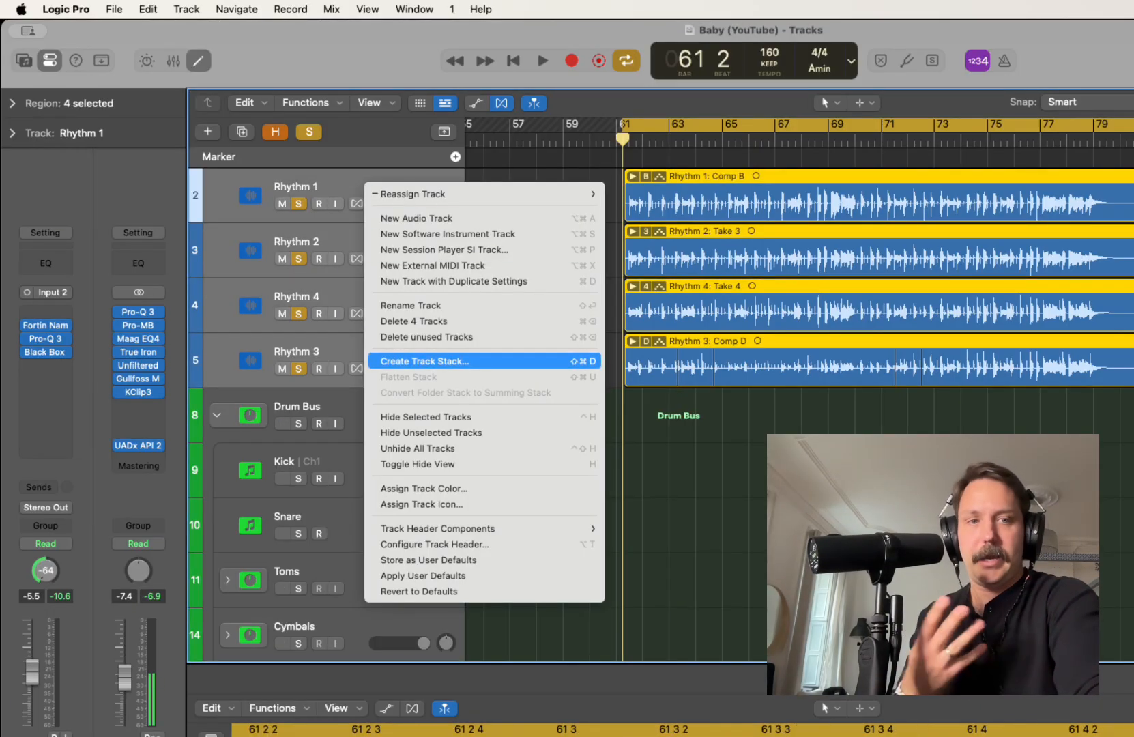
click(424, 362)
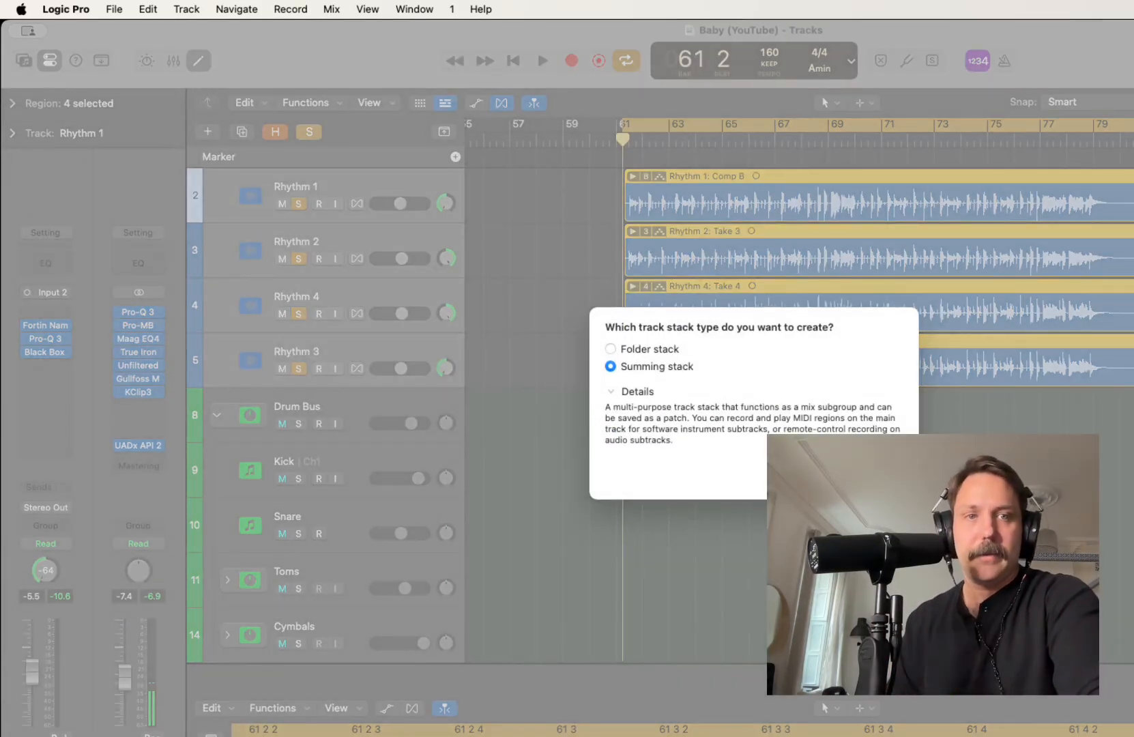
key(Return)
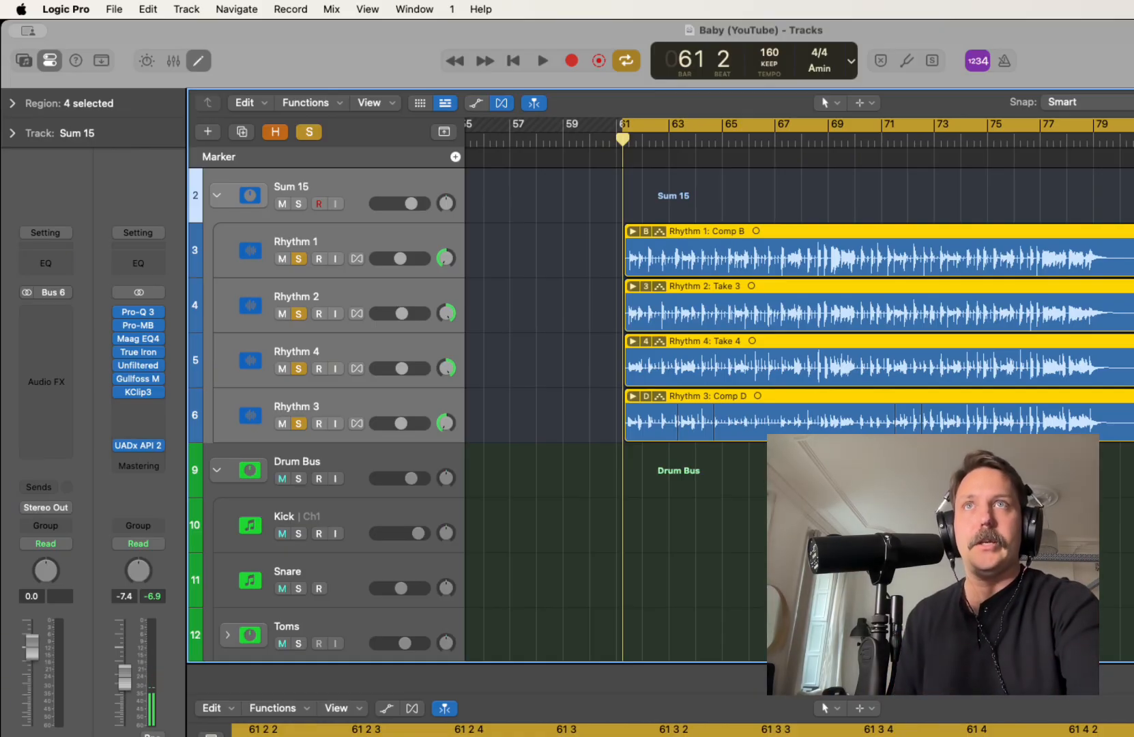
Rename the new summing stack as Rhythm Bus and collapse it
key(shift+Return)
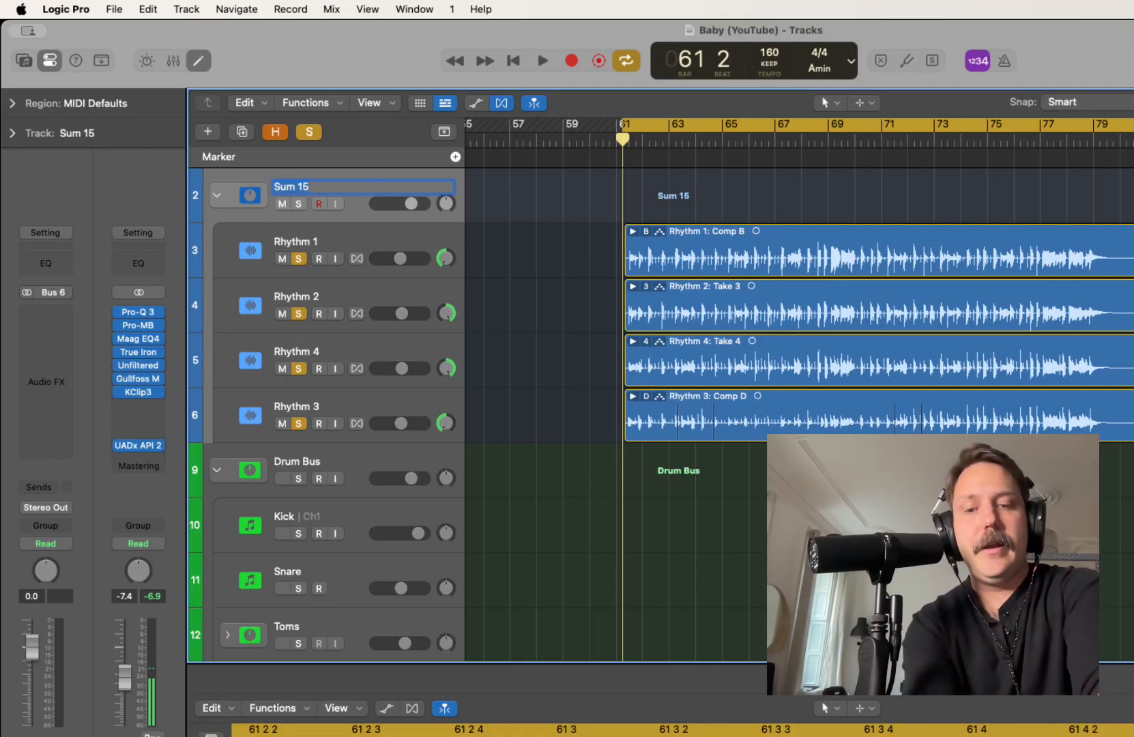
text(Rhythm Bus)
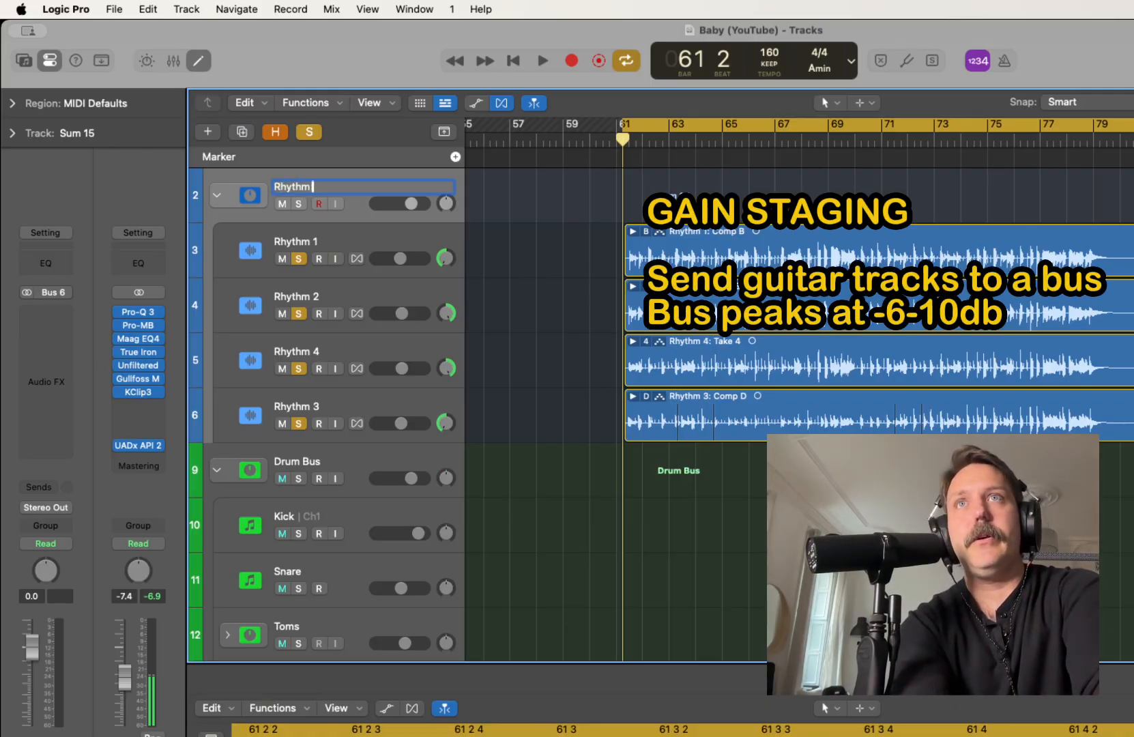
key(Return)
click(217, 195)
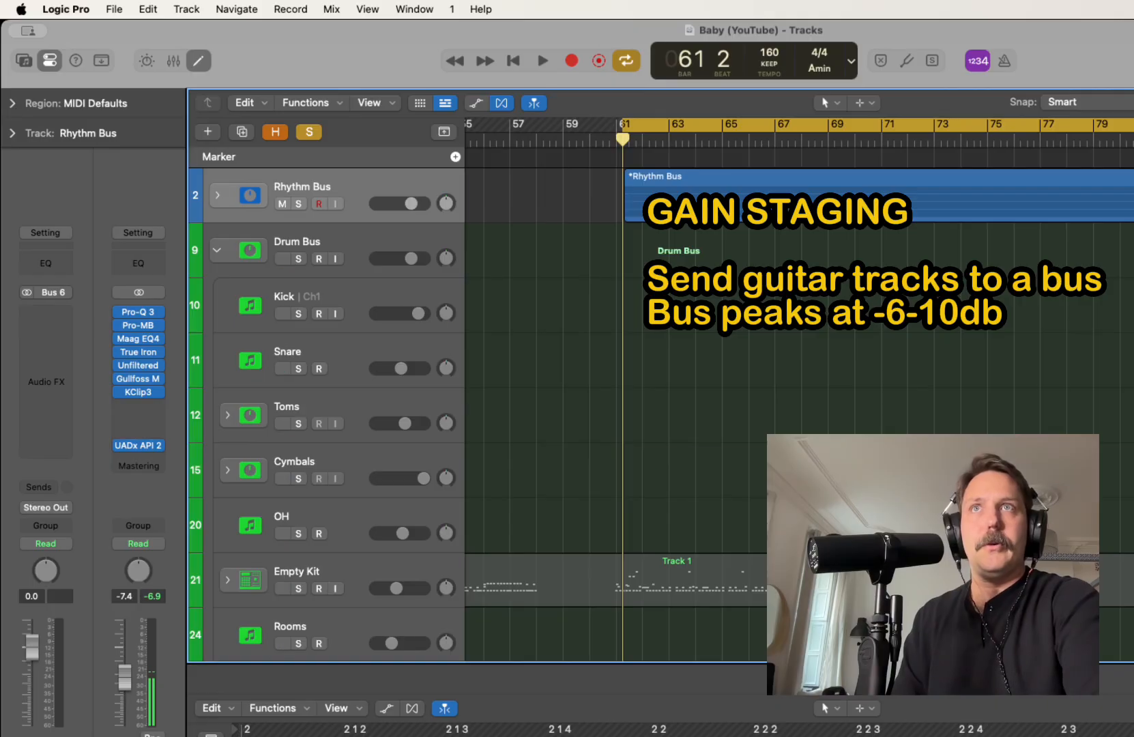
Expand the Rhythm Bus stack, solo the bus, and collapse the stack again
click(217, 195)
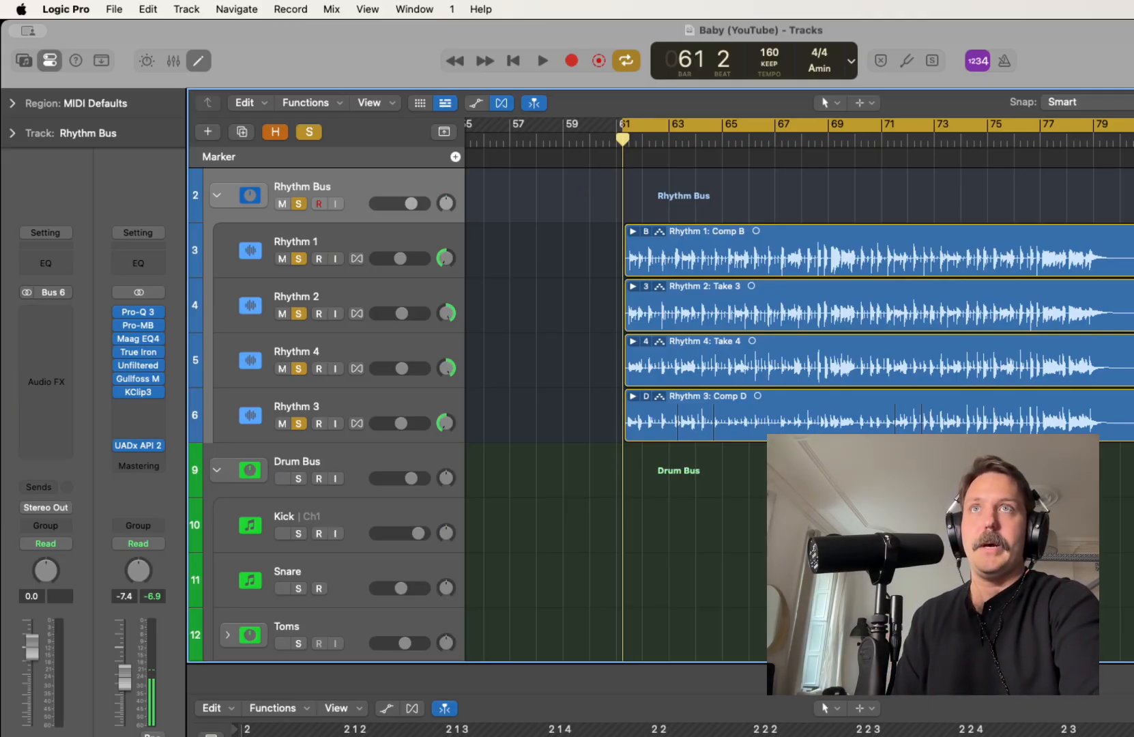
click(310, 131)
key(s)
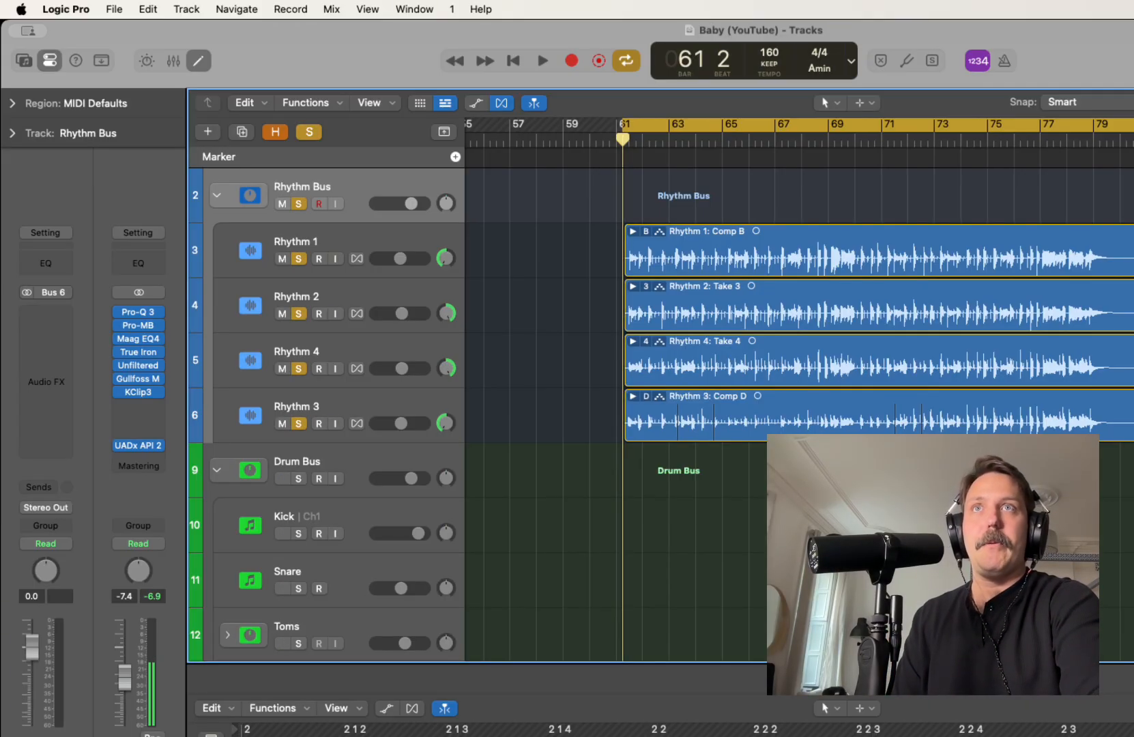
click(217, 195)
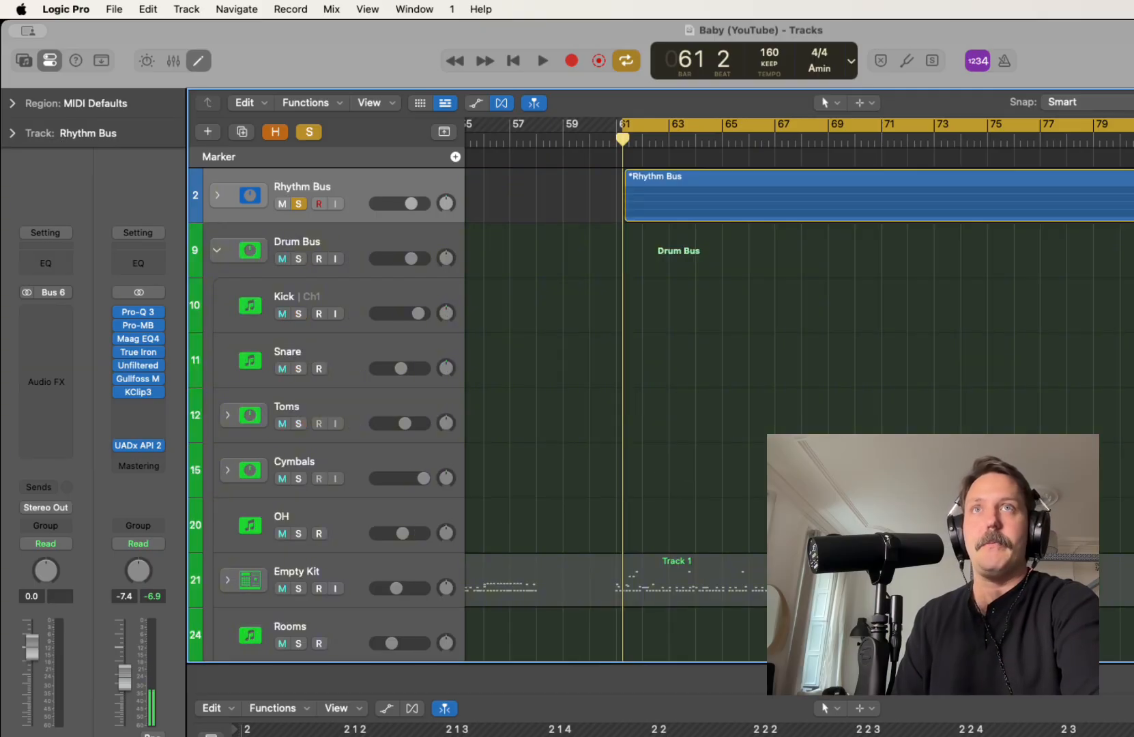
Lower the Rhythm Bus volume to -2.3 dB while auditioning the soloed guitars
key(space)
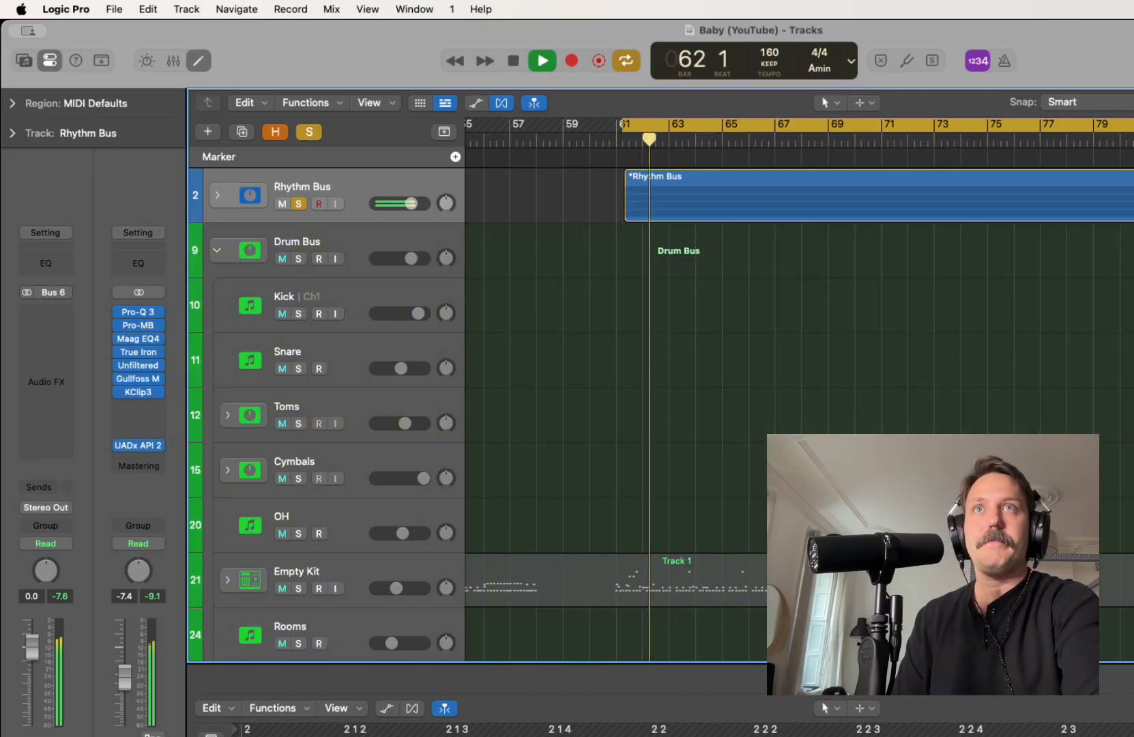
drag(411, 204, 408, 204)
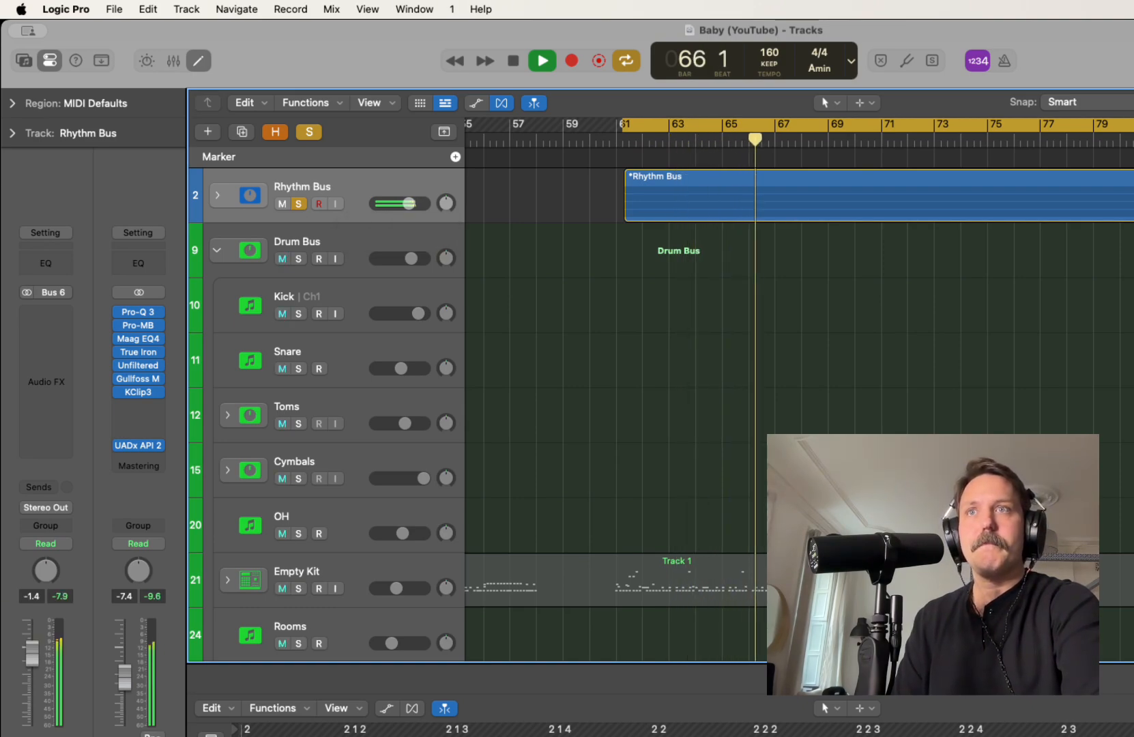
key(space)
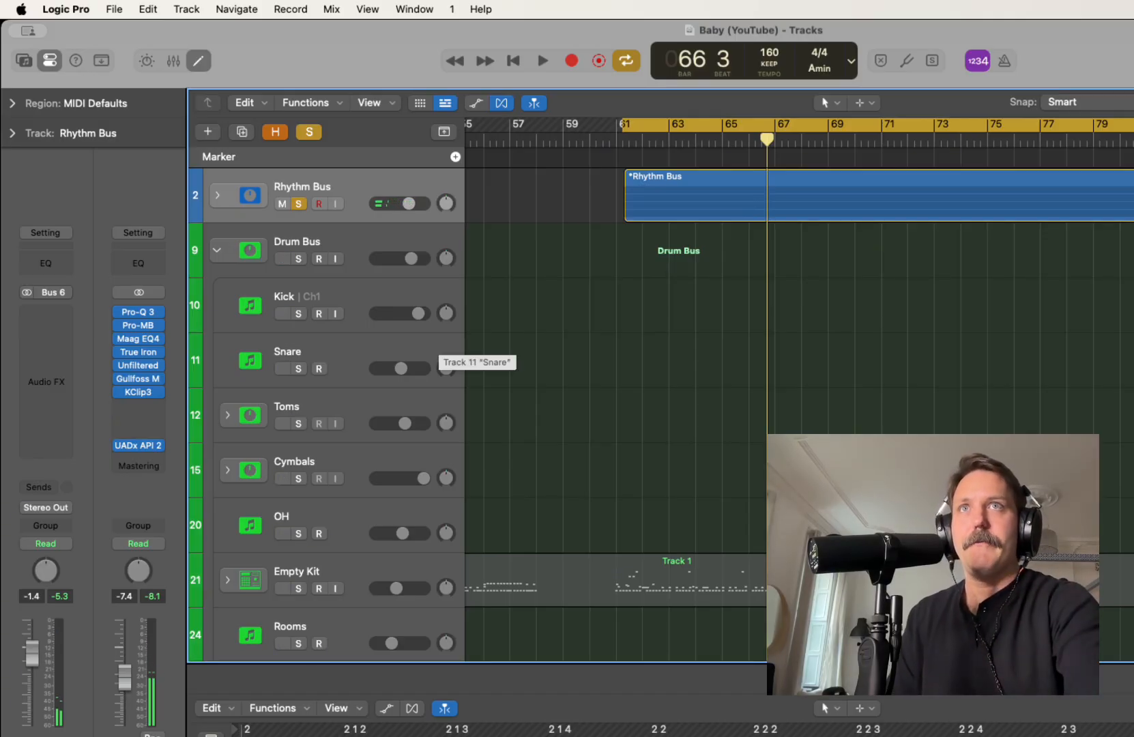
key(space)
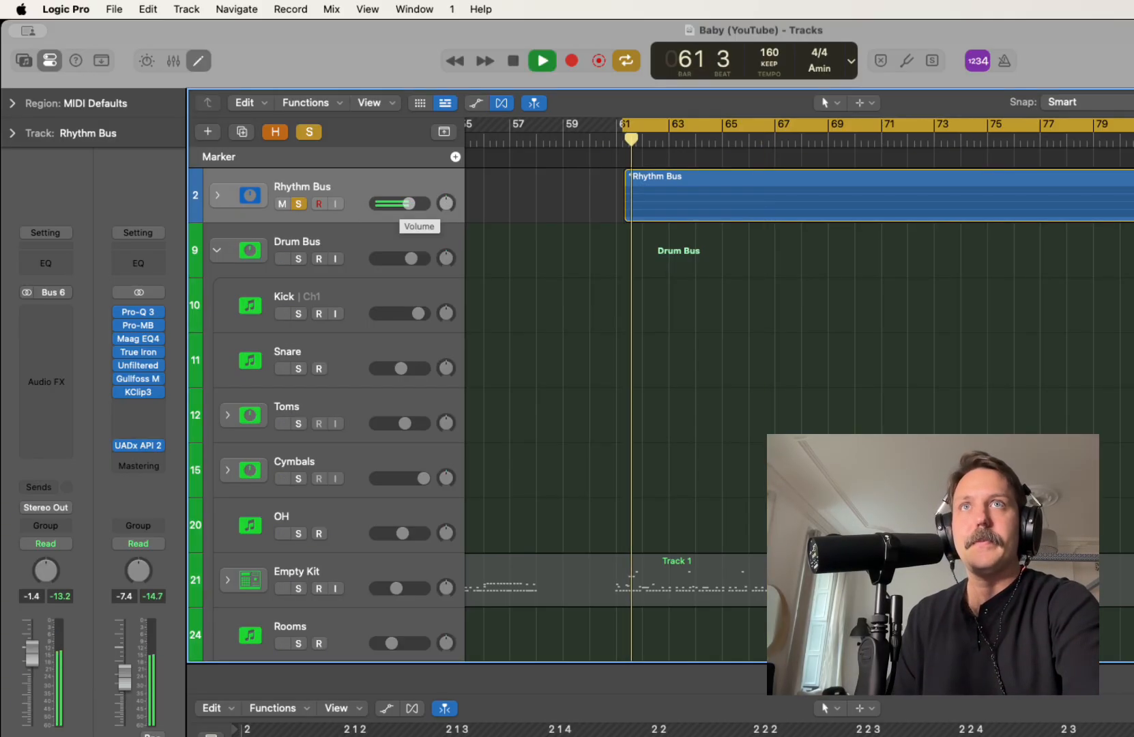
drag(408, 204, 407, 203)
Compare the soloed Rhythm Bus with the full mix during playback, finishing with the bus unsoloed
key(s)
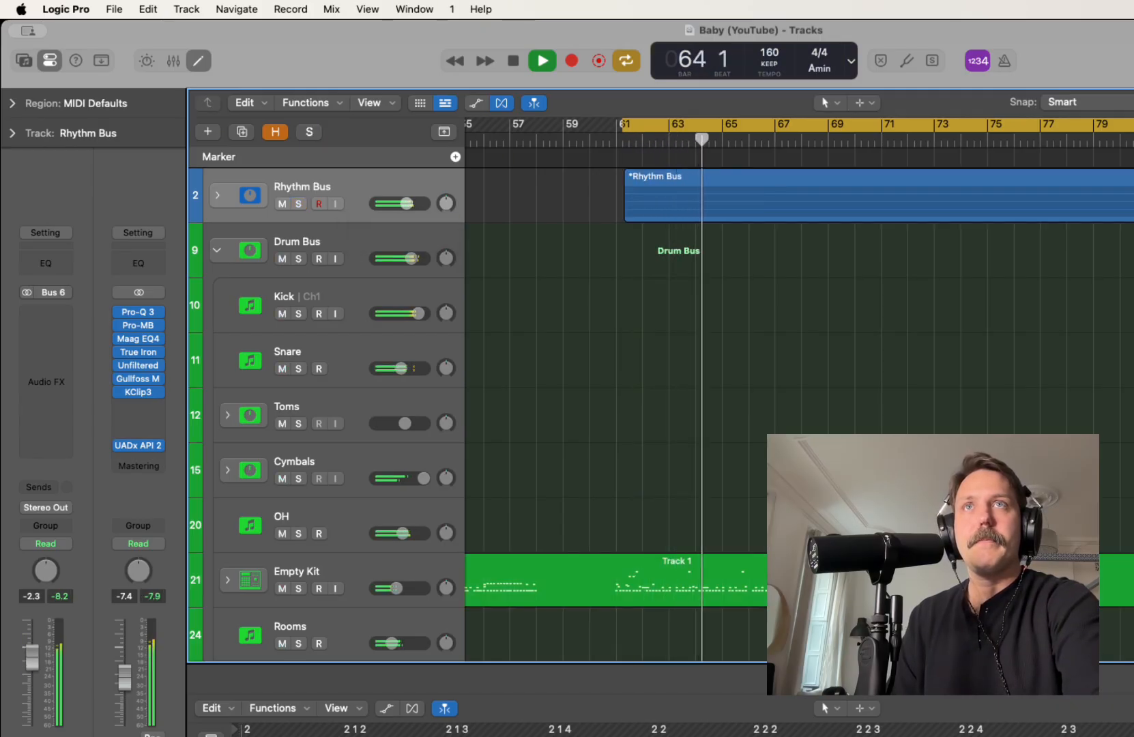
key(s)
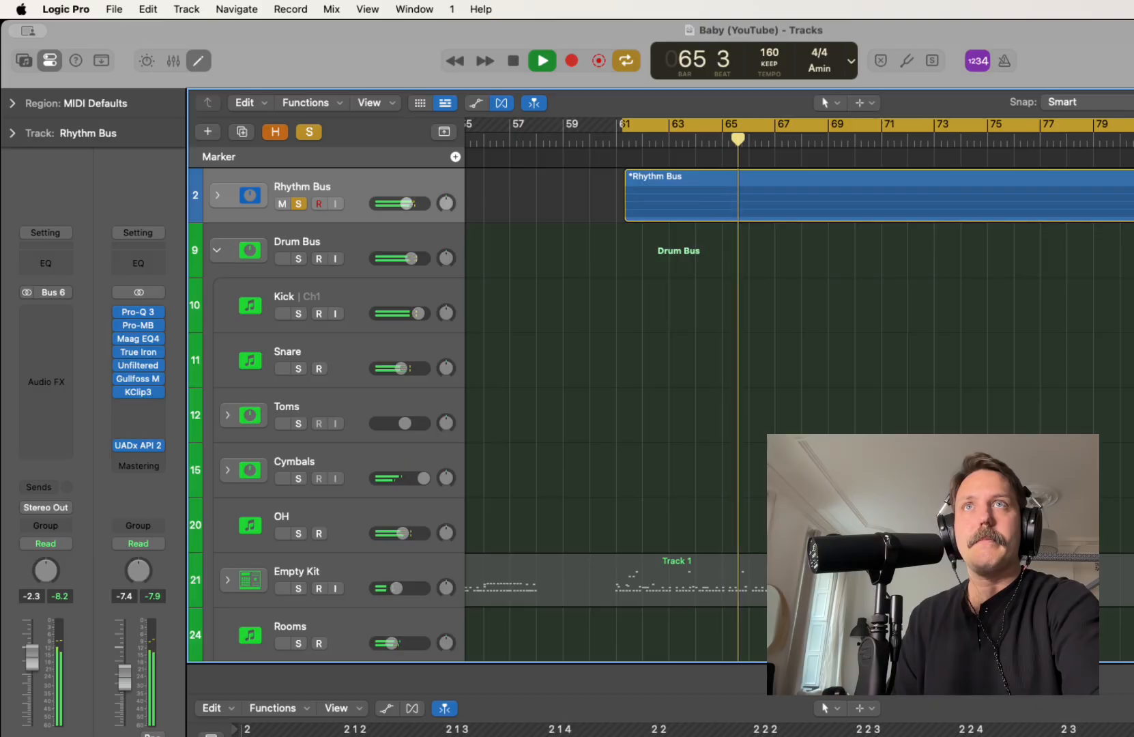
key(s)
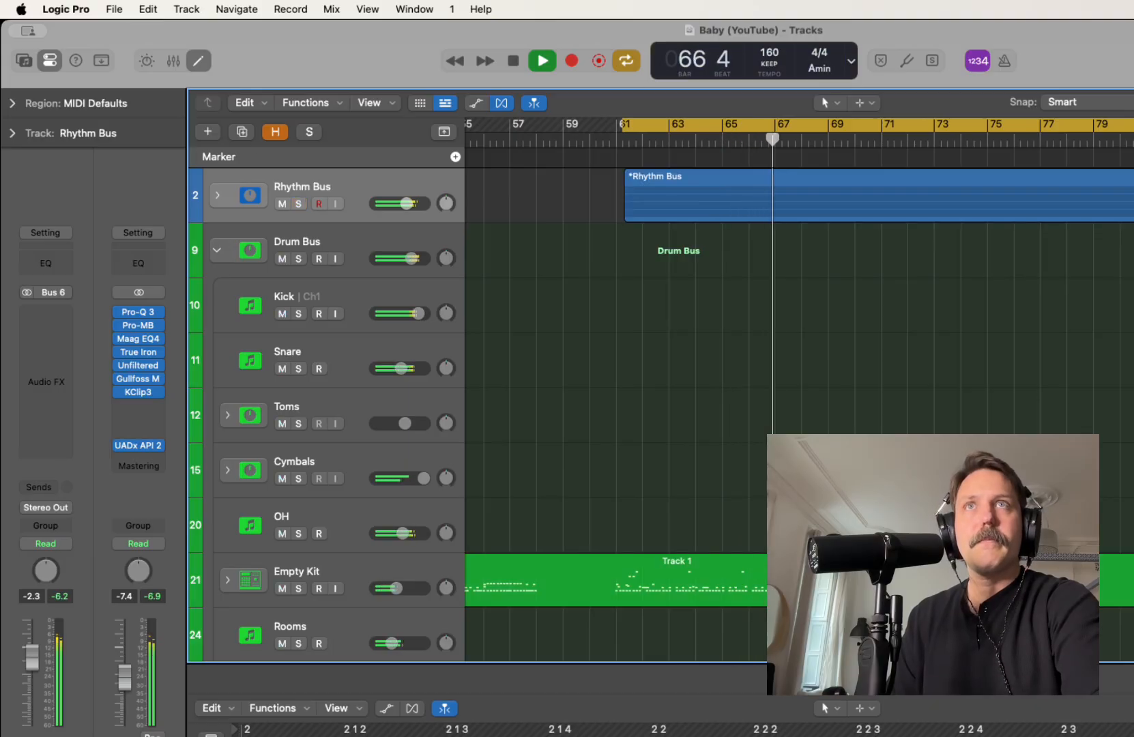
key(space)
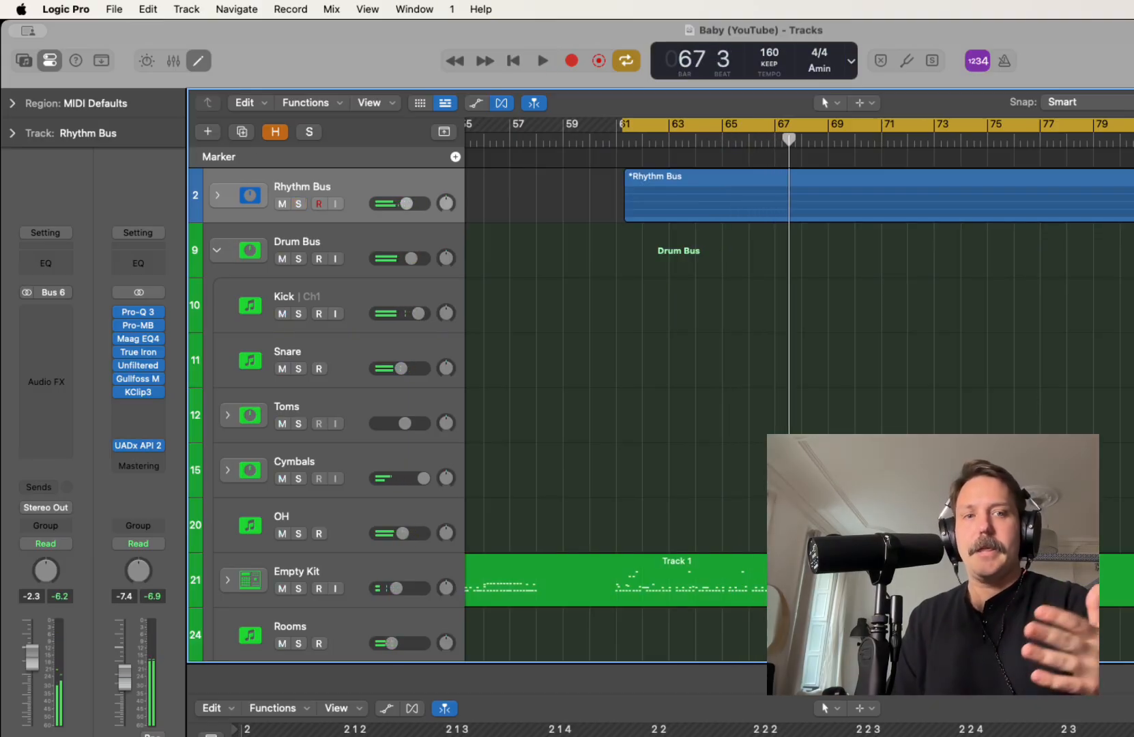
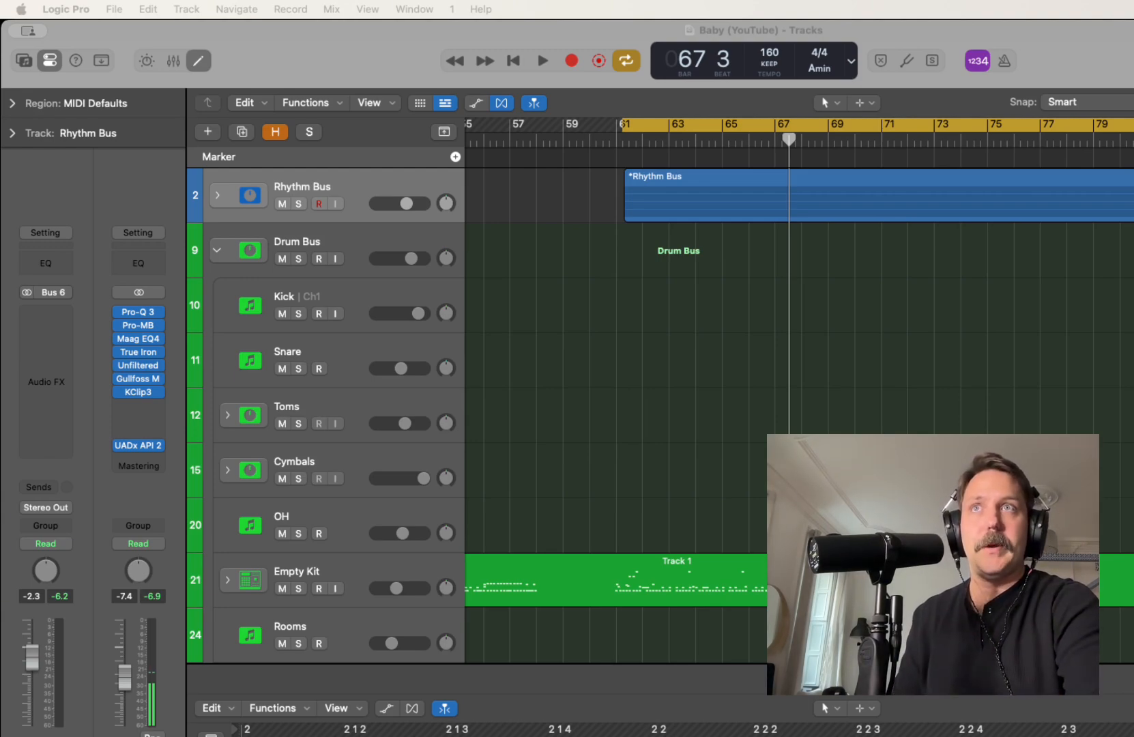
Insert the UADx API 2500 Bus Compressor on the Rhythm Bus and move its window clear of the webcam area
click(45, 313)
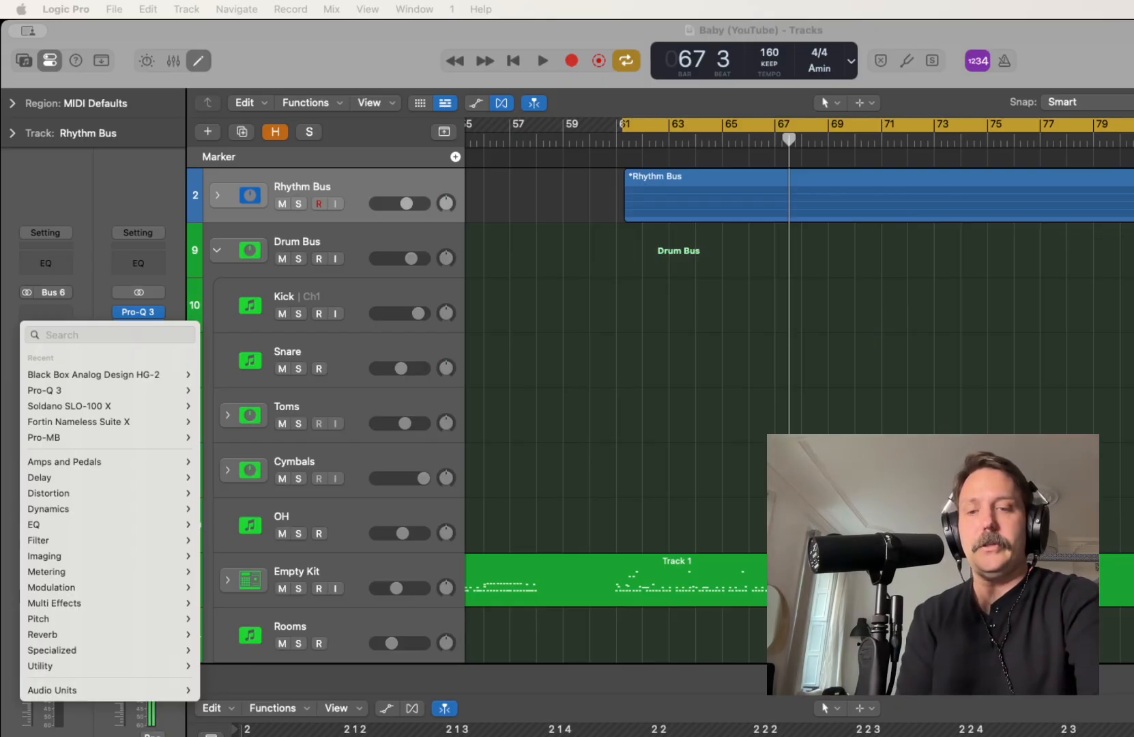
text(api)
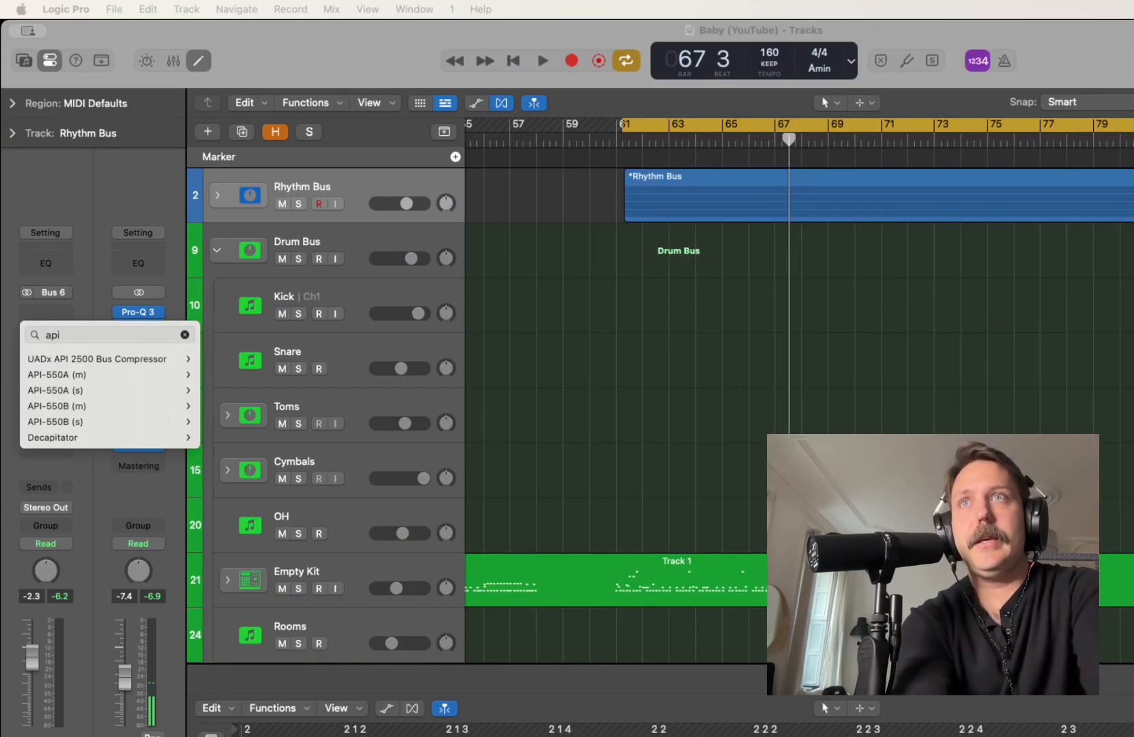
key(Down)
key(Right)
key(Return)
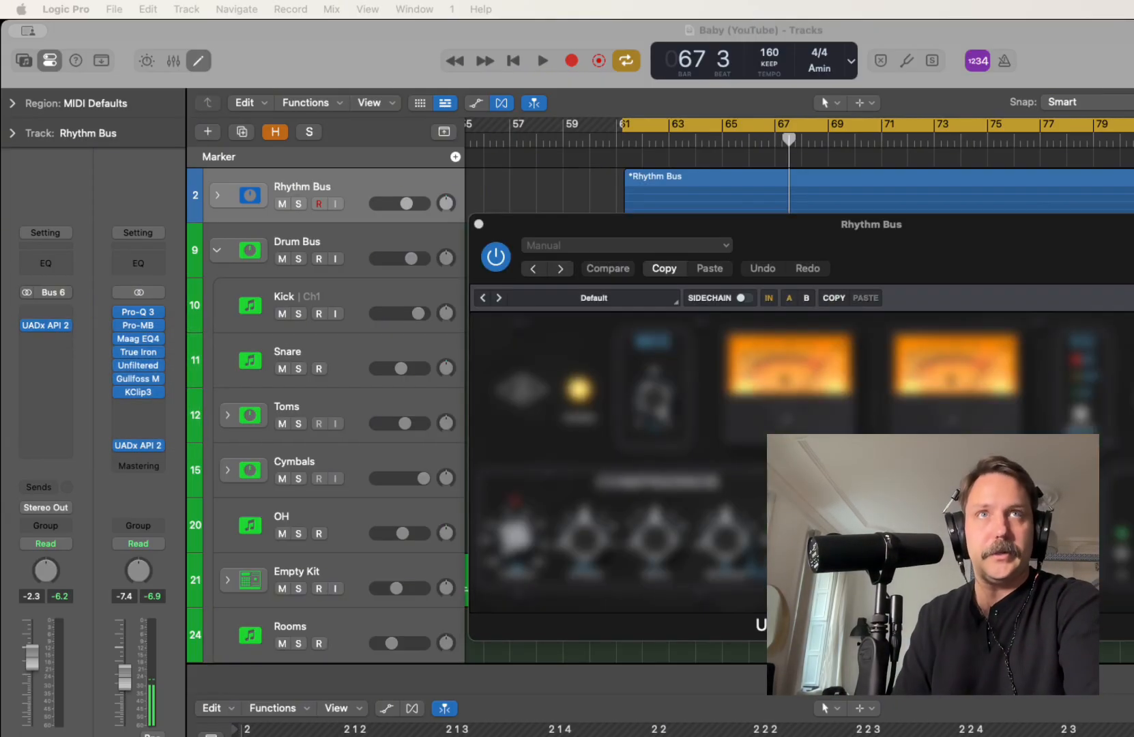
drag(872, 225, 425, 212)
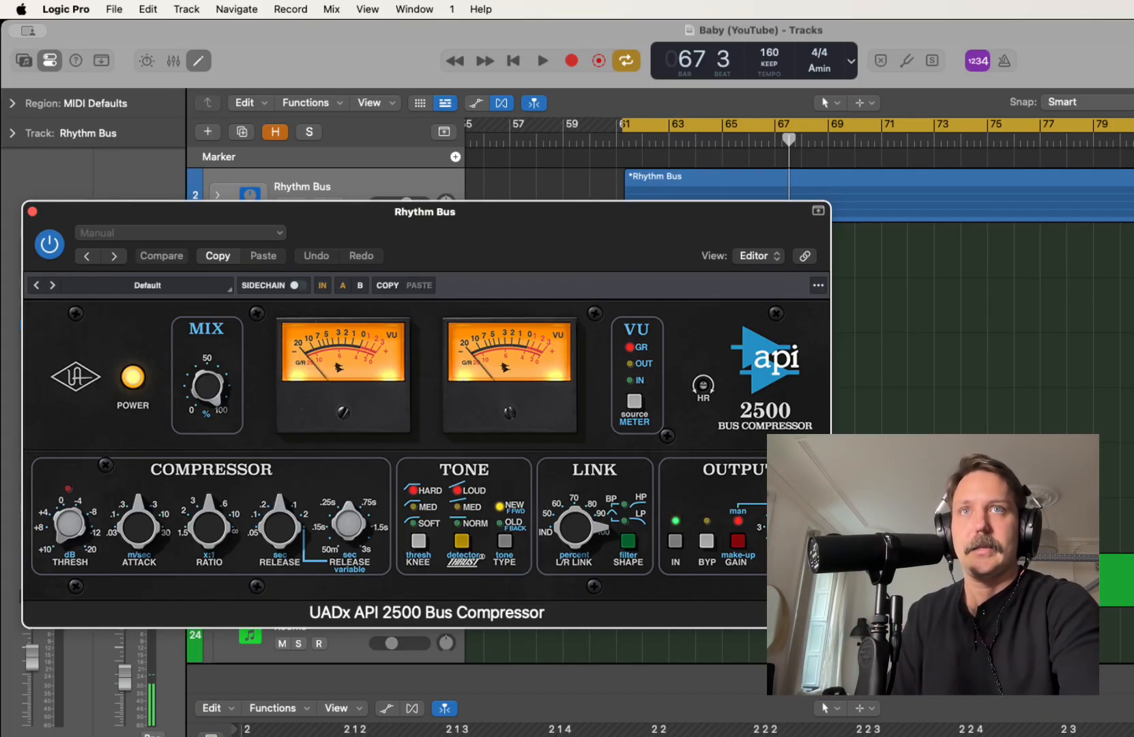
Set the compressor's tone section to Old type, Soft knee and Norm detector
click(505, 541)
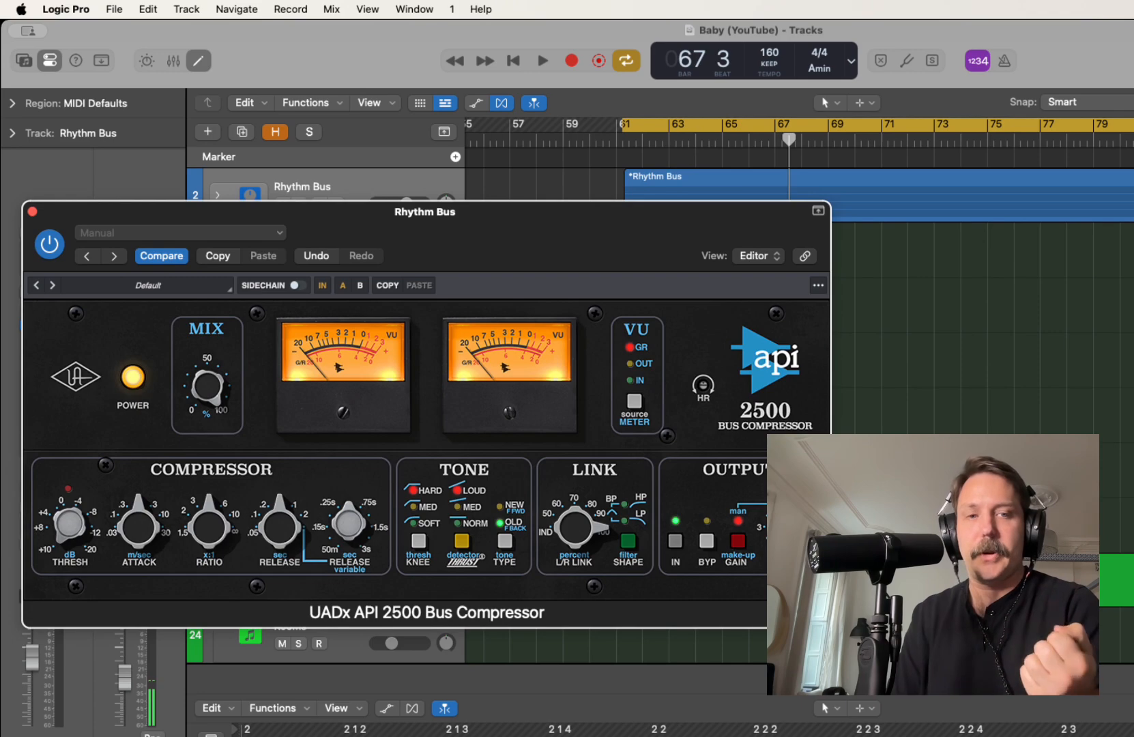
click(462, 542)
click(462, 541)
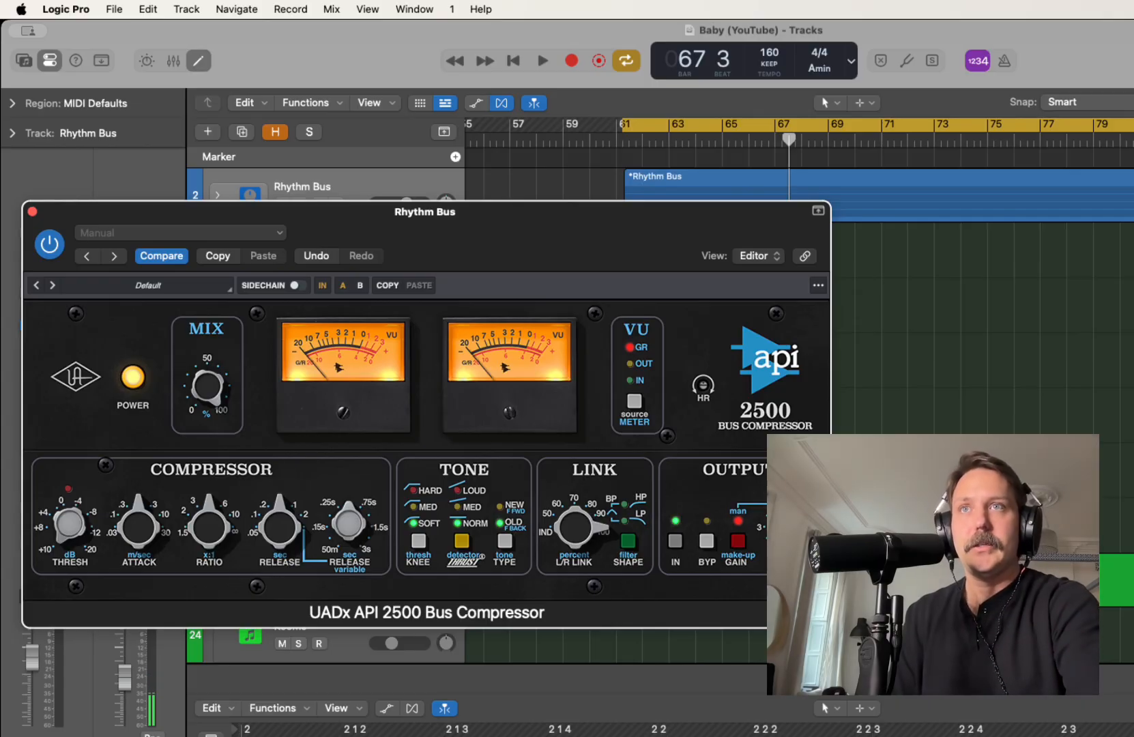
Slow the bus compressor's attack, shorten its release and lower its ratio, checking the compression during playback
drag(138, 526, 139, 481)
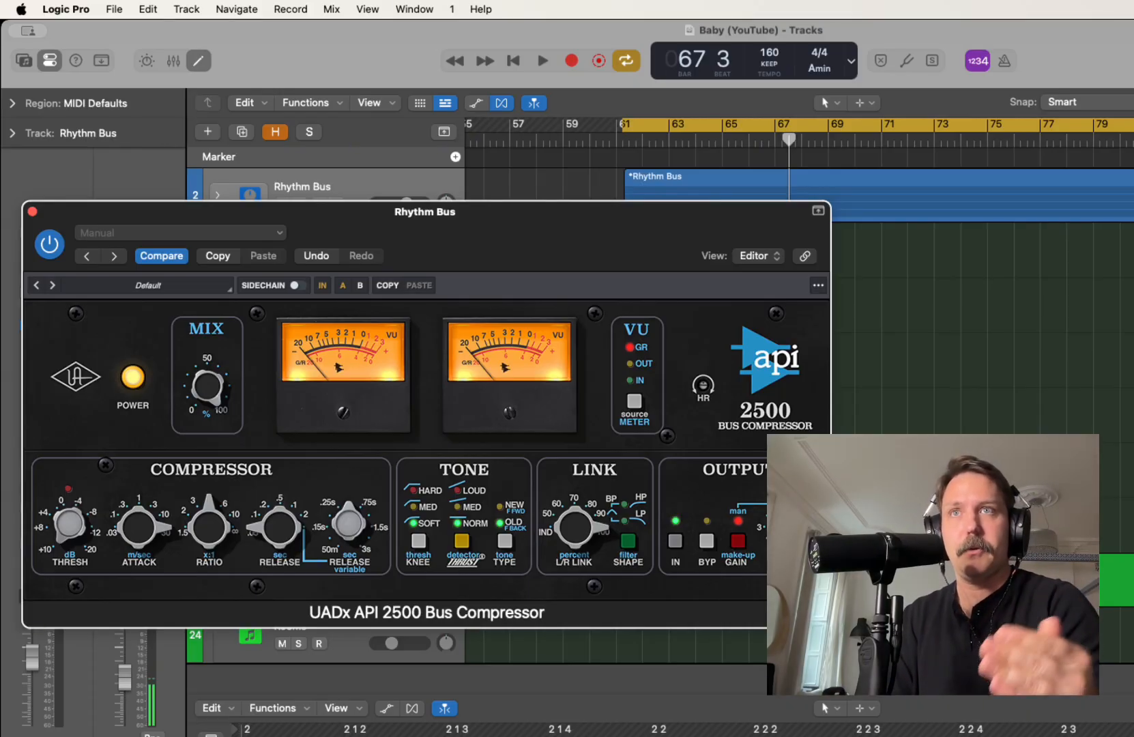
drag(208, 525, 209, 547)
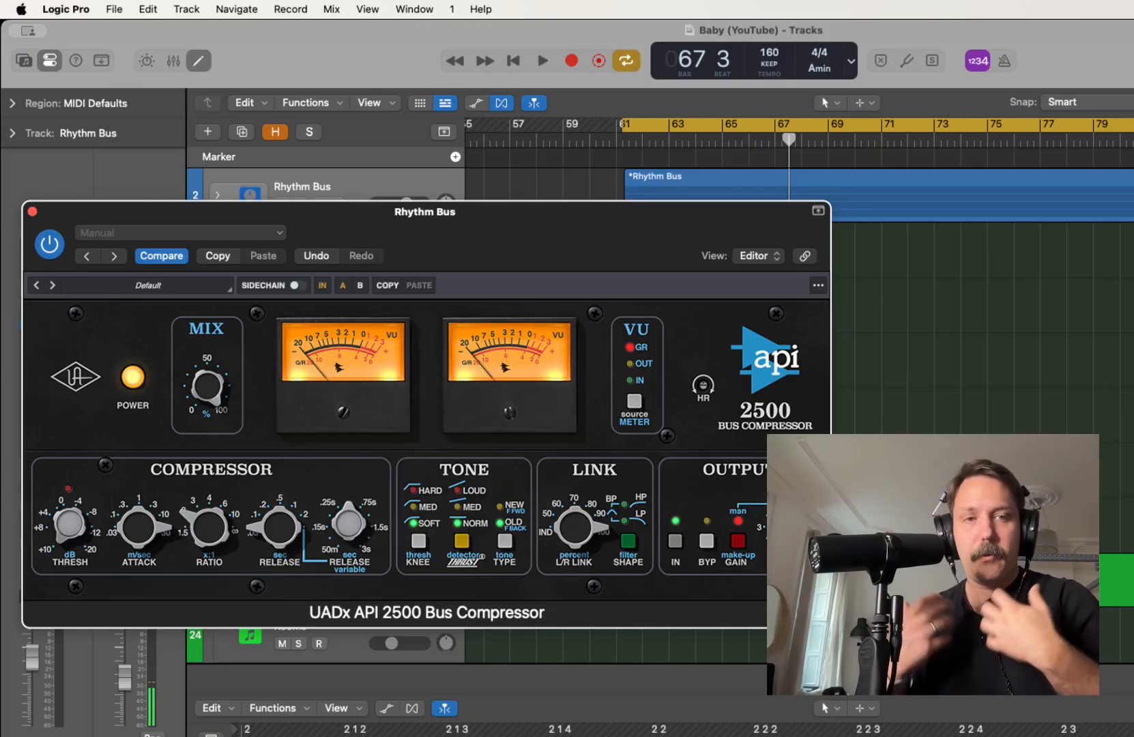
key(space)
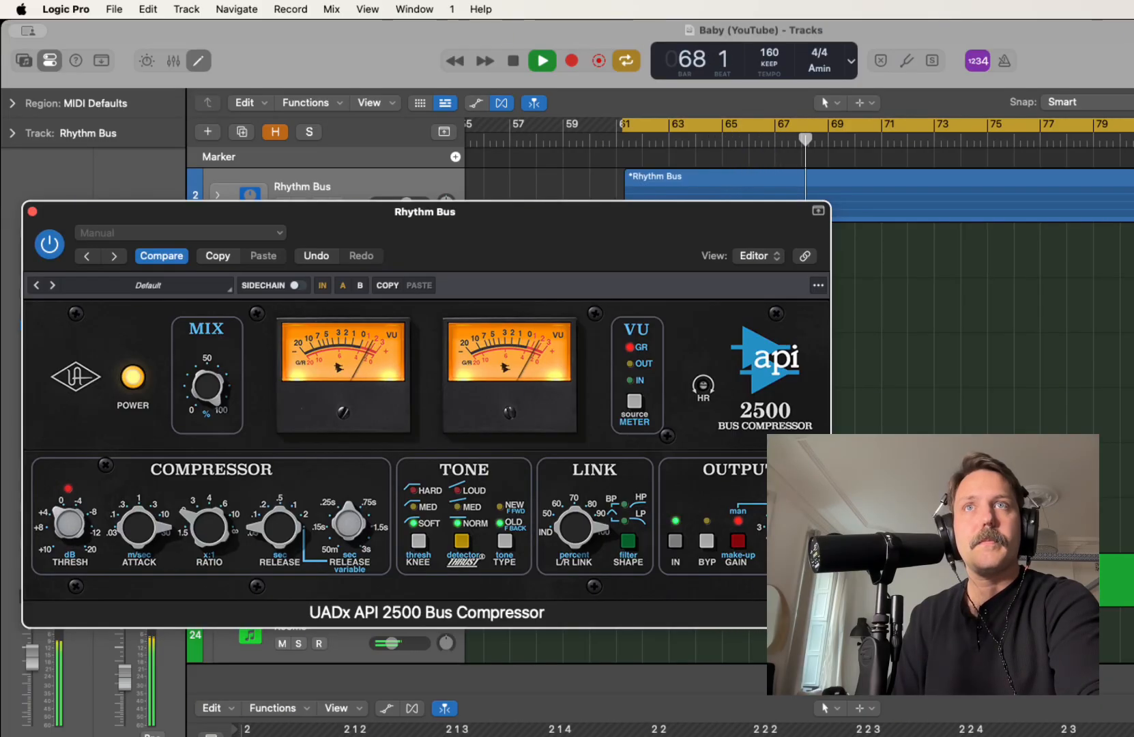
key(space)
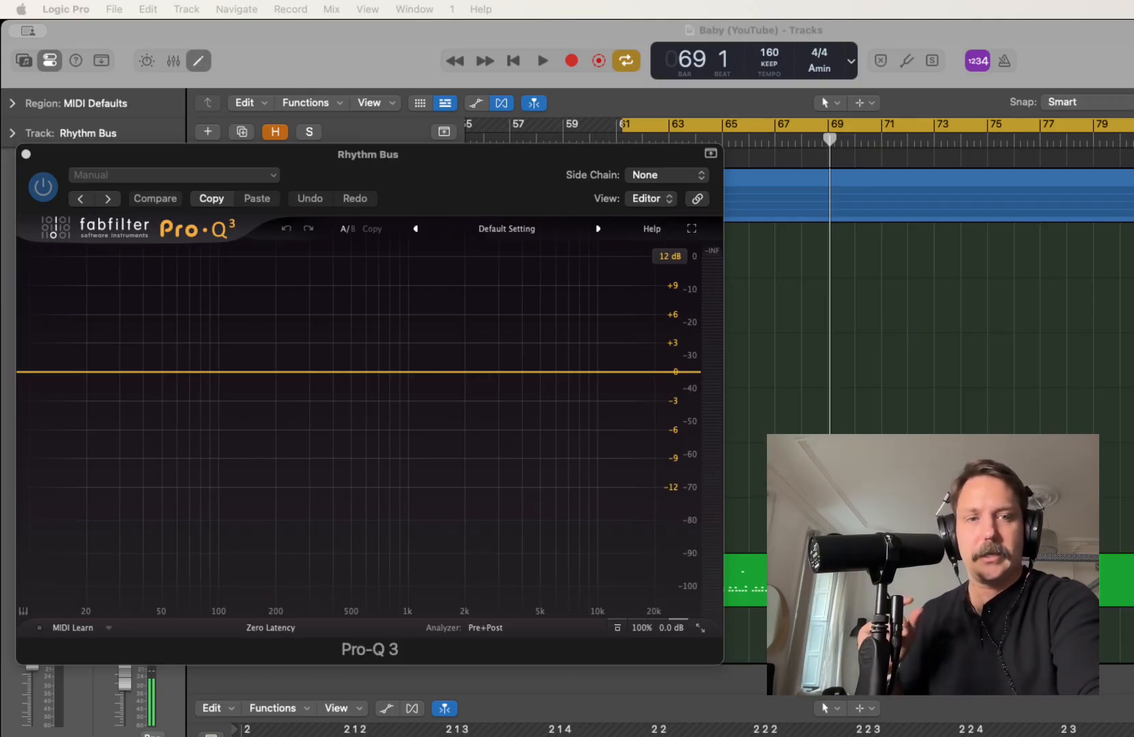
Add a bell cut in the Rhythm Bus Pro-Q 3 at about 470 Hz, -1.45 dB and Q 2 while auditioning
key(super+Tab)
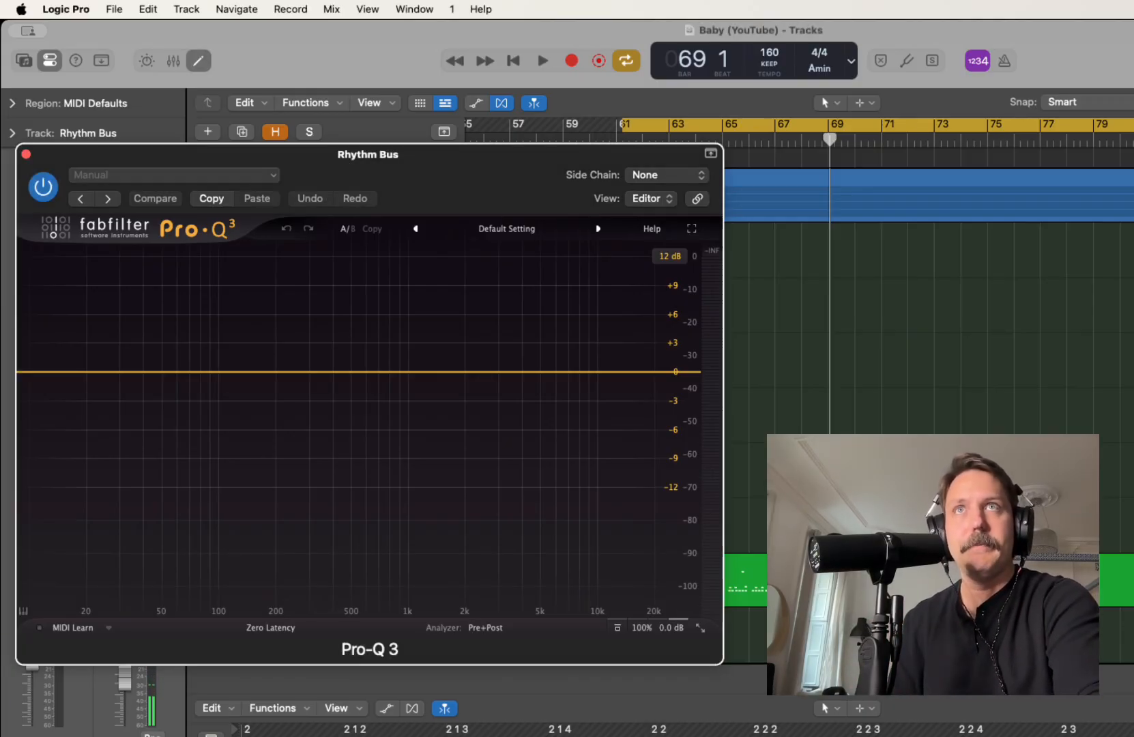
key(space)
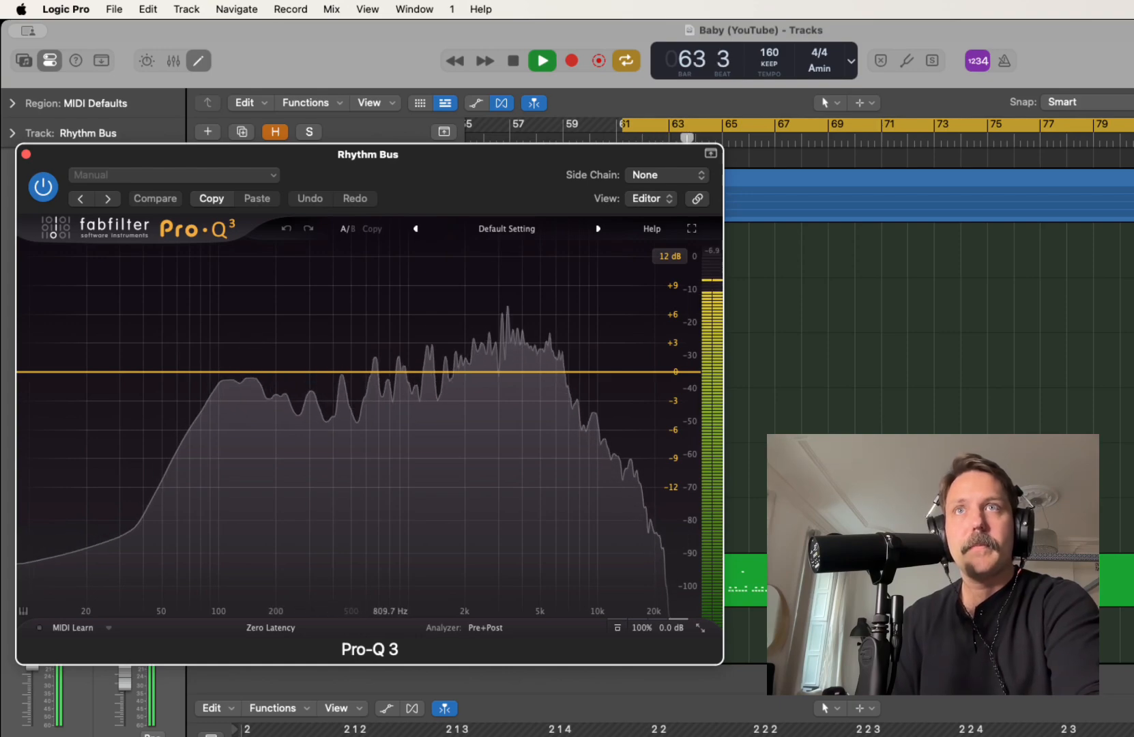
key(space)
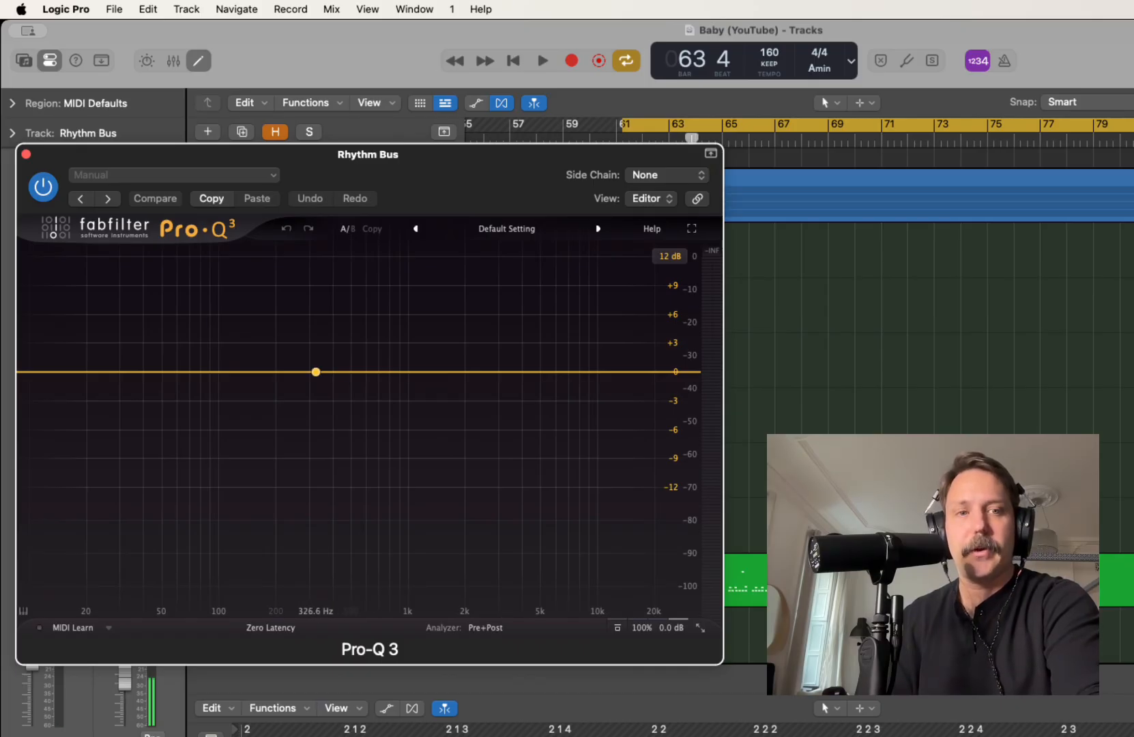
key(space)
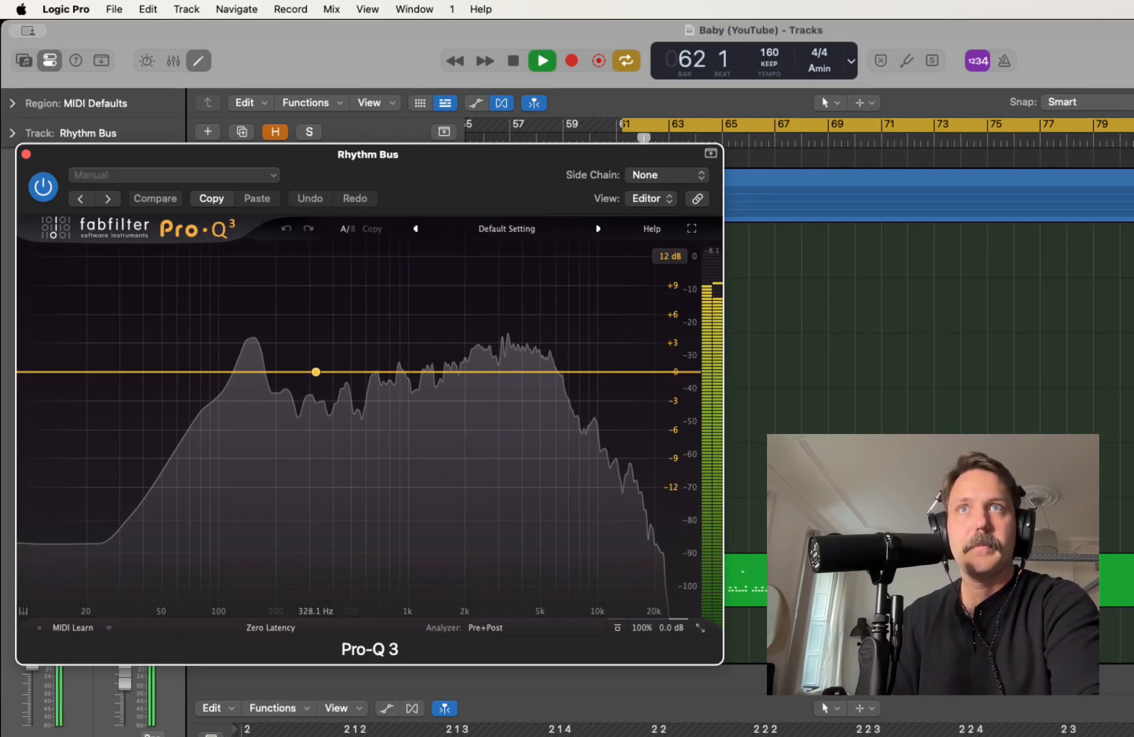
drag(315, 372, 349, 385)
scroll(348, 384, up, 3)
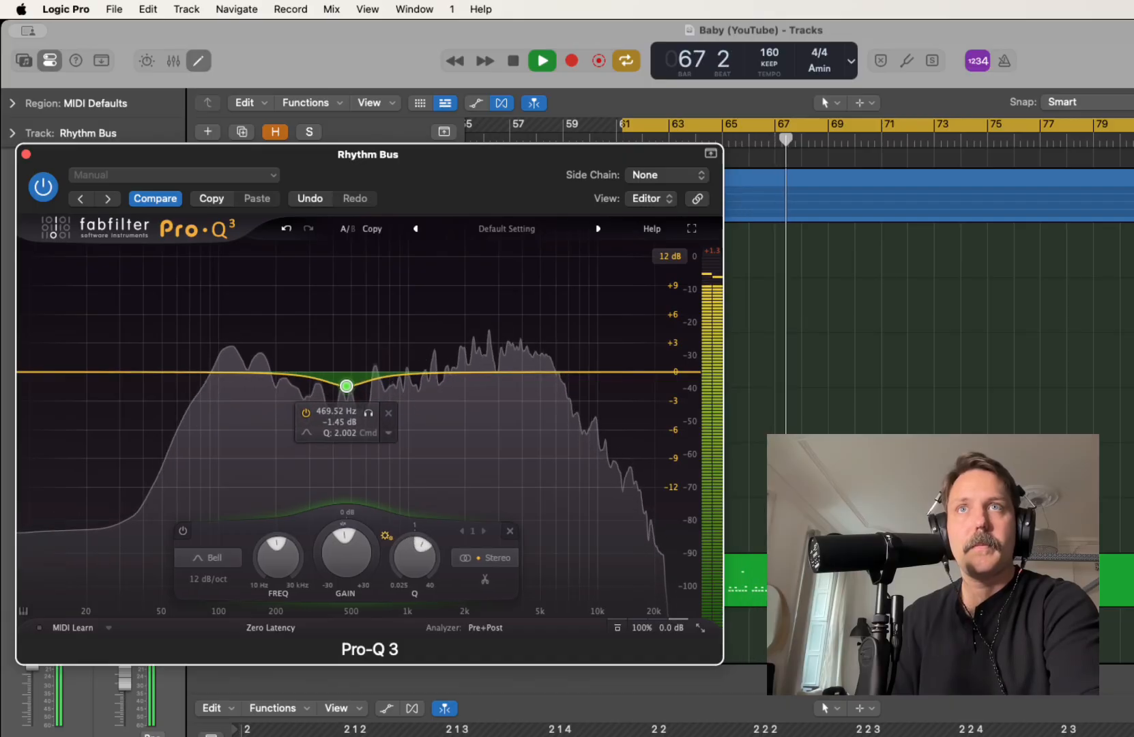
Add a second, narrower bell cut at about 663 Hz, -0.91 dB and Q 3.5, and stop playback
double_click(375, 380)
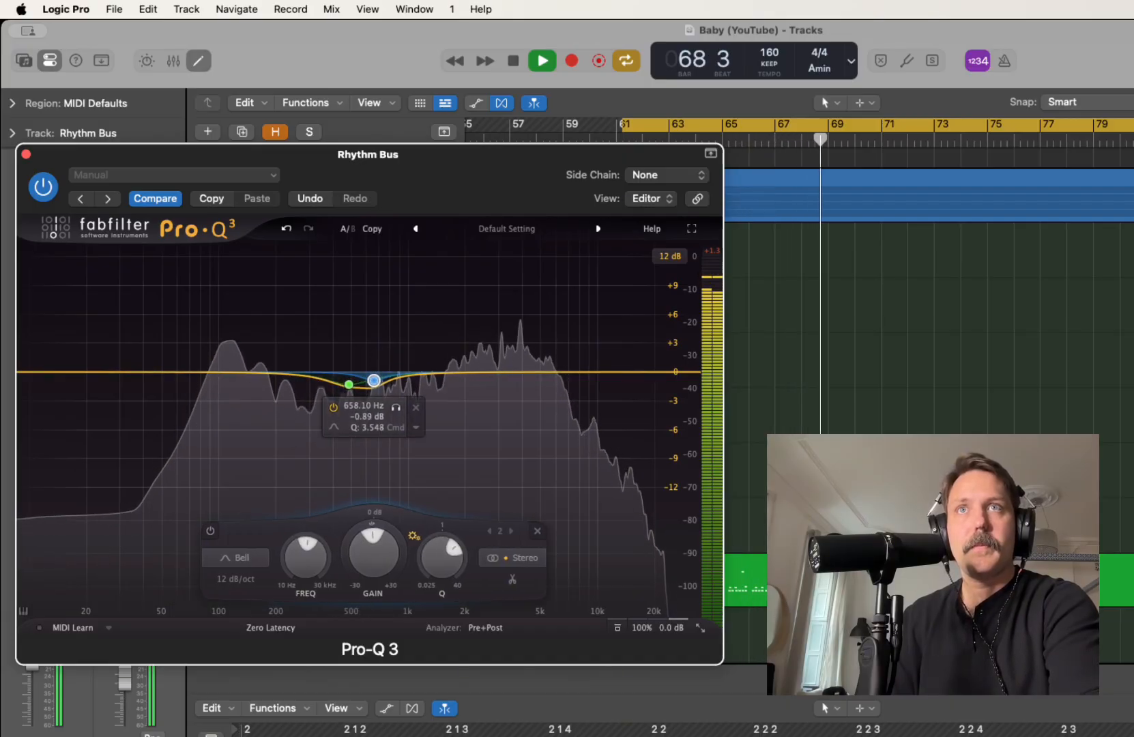
drag(375, 380, 374, 380)
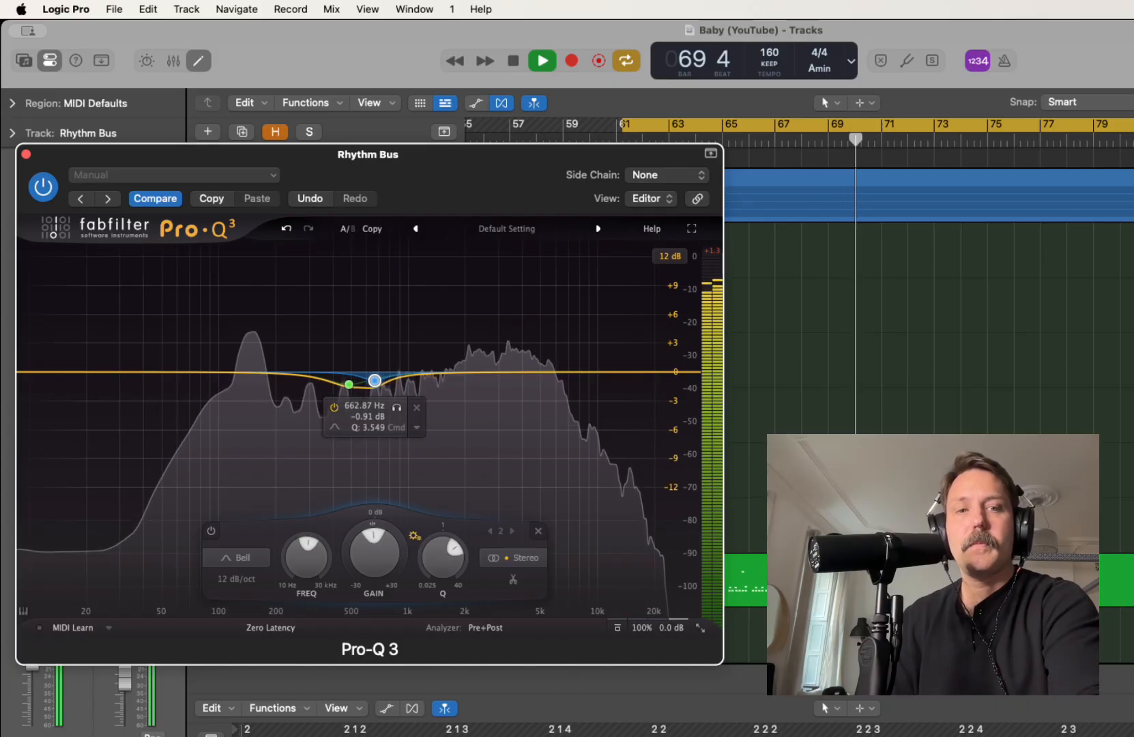
key(space)
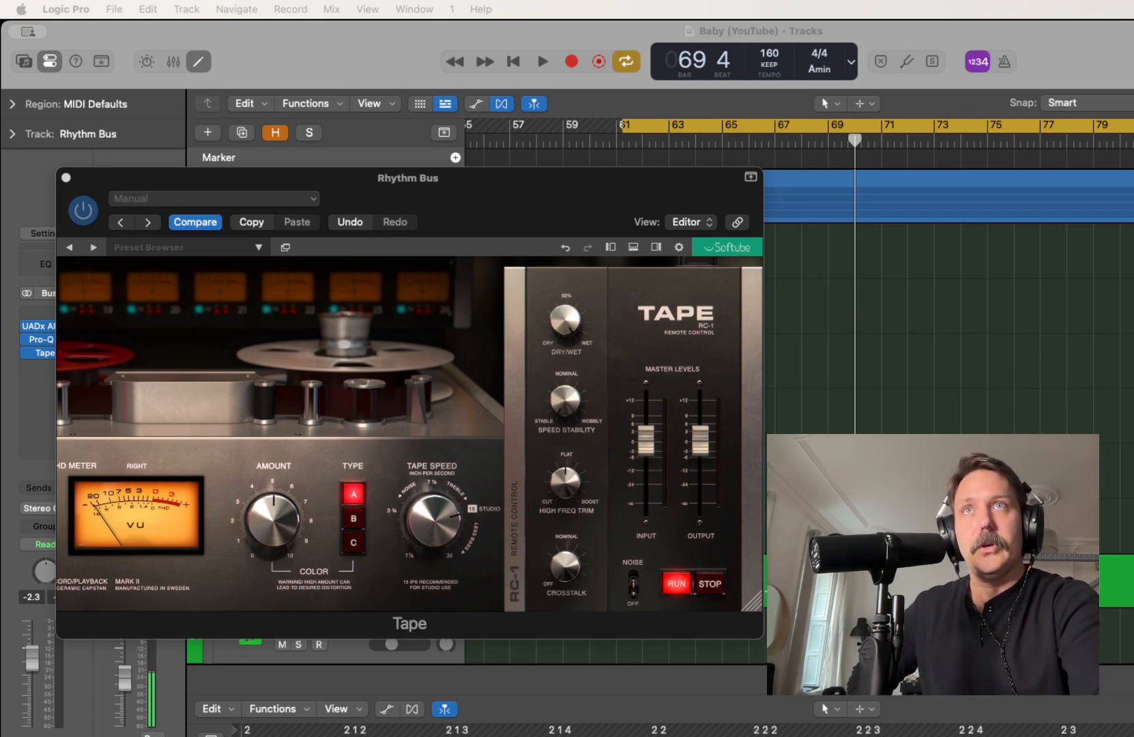
Load the Classic 70s 0VU preset from the Joe Chiccarelli bank in the Tape plug-in
click(259, 248)
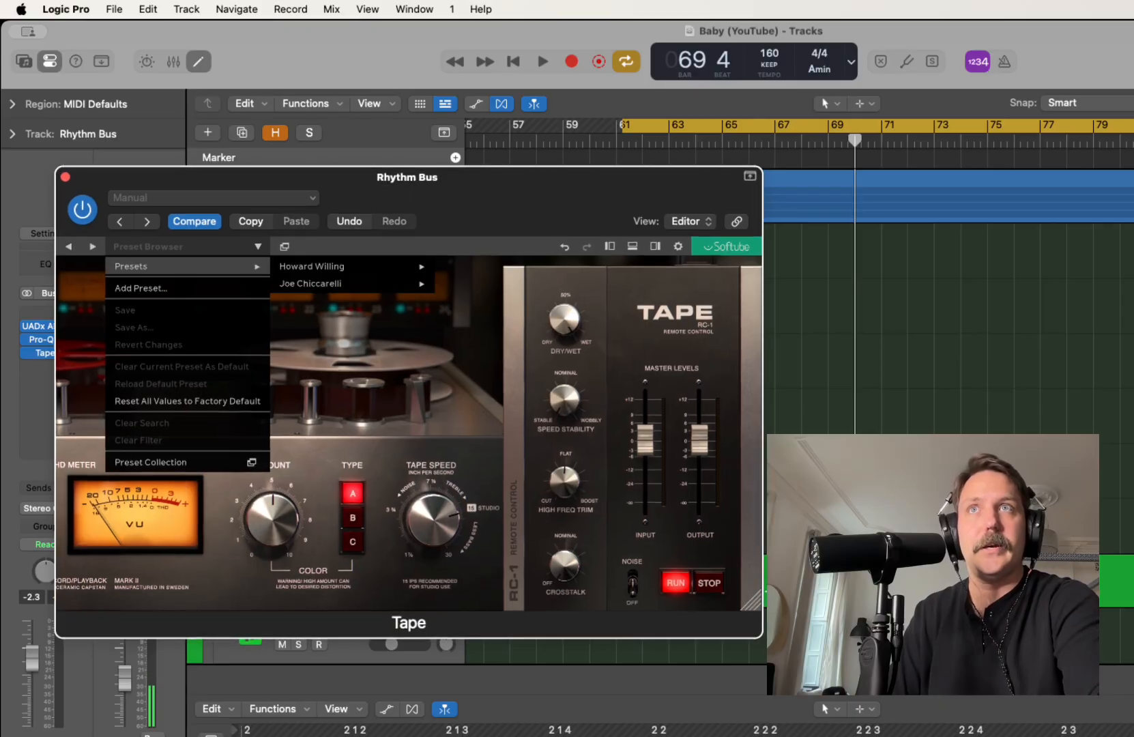
mouse_move(188, 266)
mouse_move(352, 284)
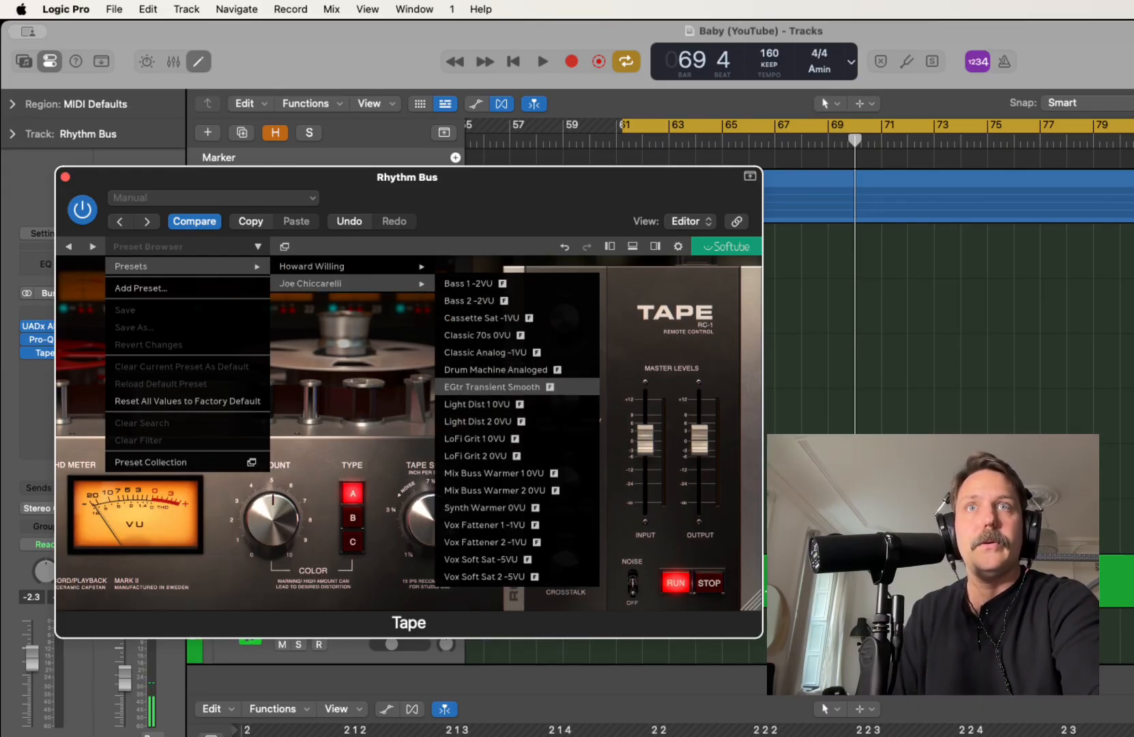
click(477, 335)
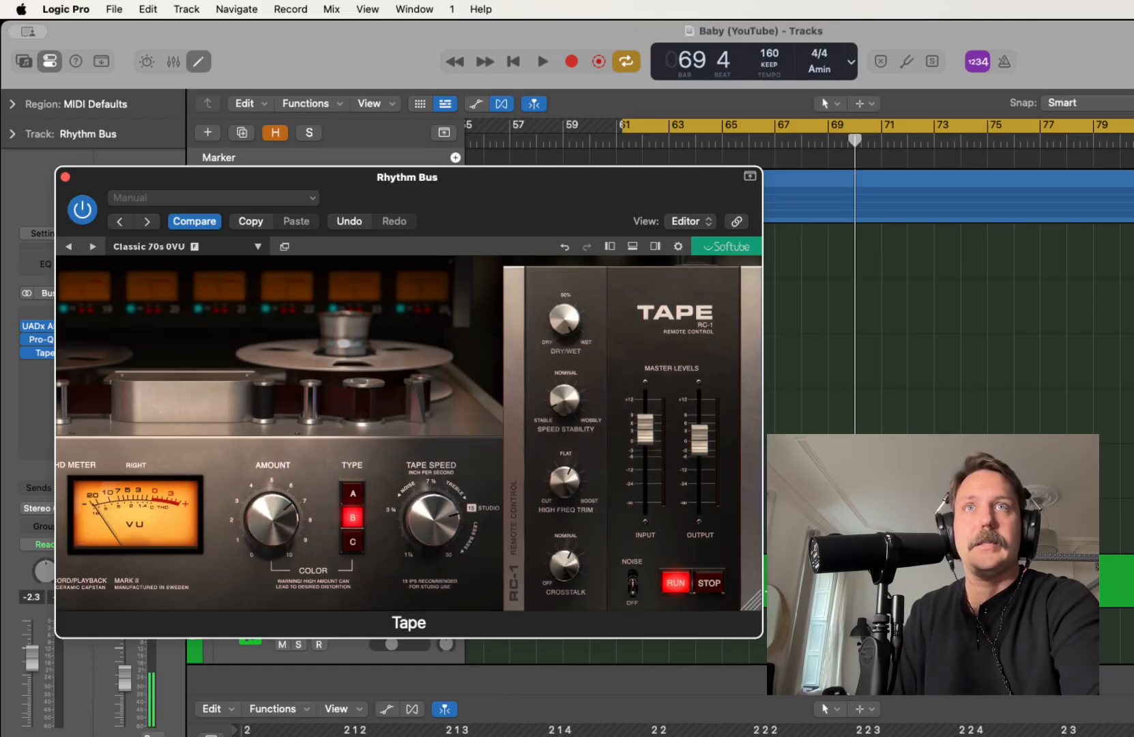
Lower the Tape plug-in's Color Amount to 3.1 while playing back the mix
mouse_move(273, 519)
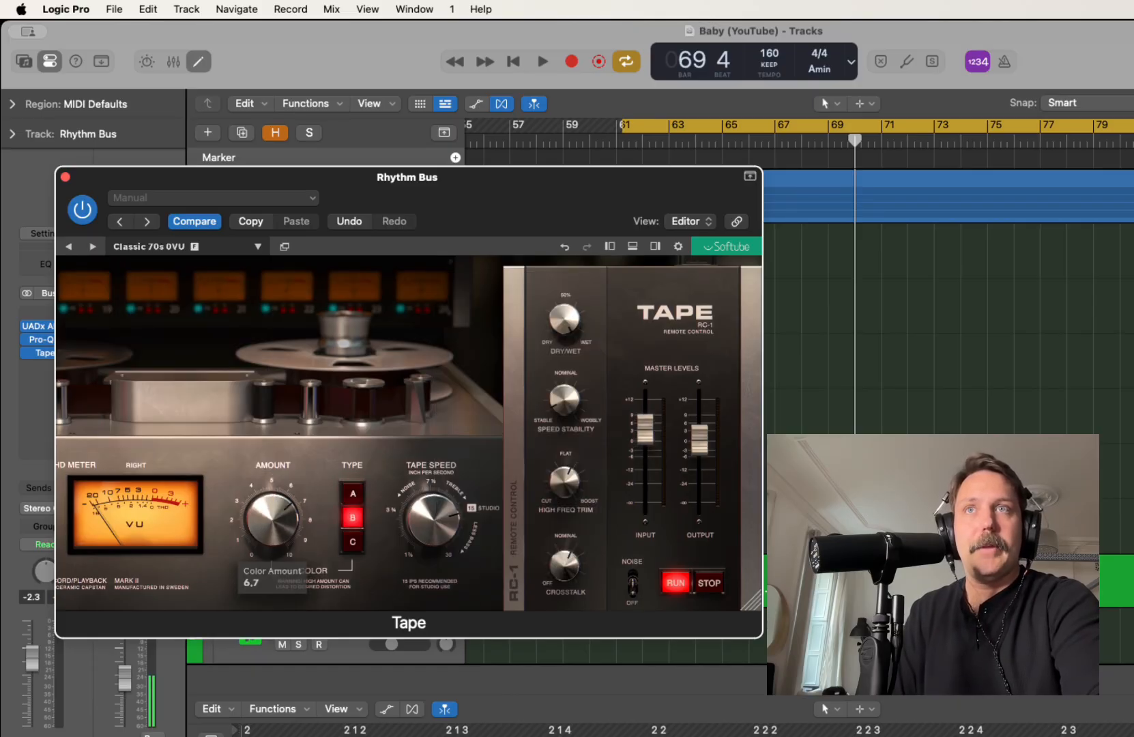
mouse_move(272, 519)
mouse_down()
mouse_move(272, 546)
mouse_move(272, 515)
mouse_up()
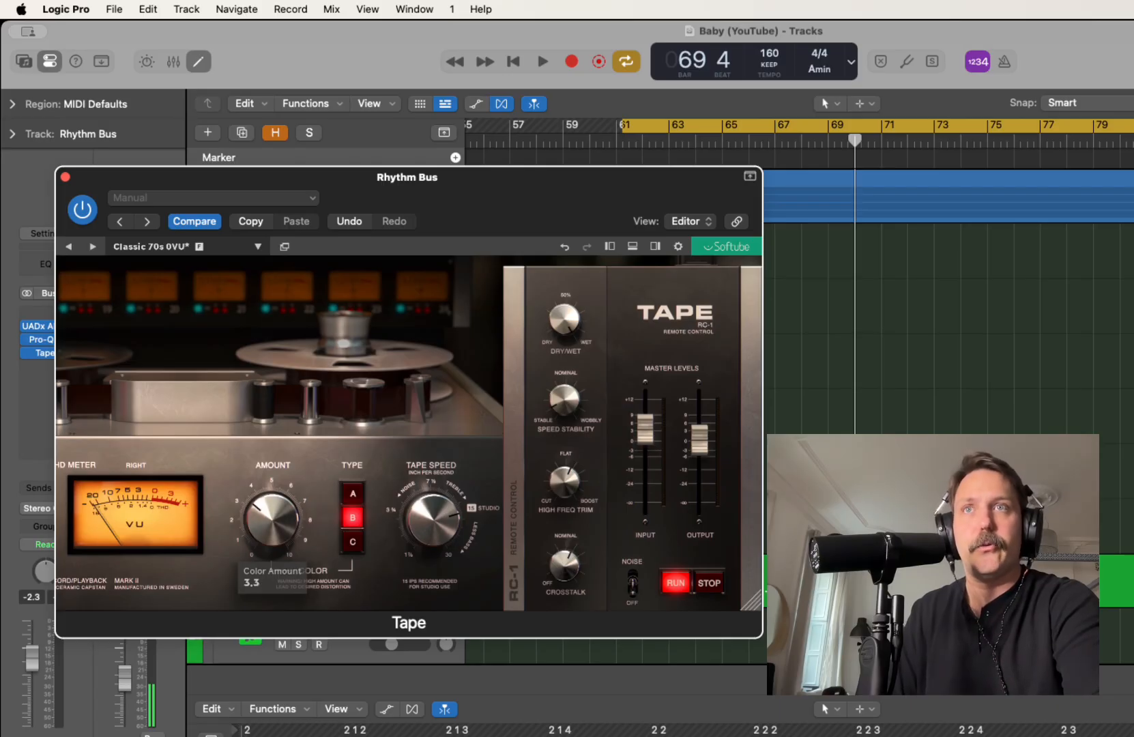
drag(272, 519, 273, 529)
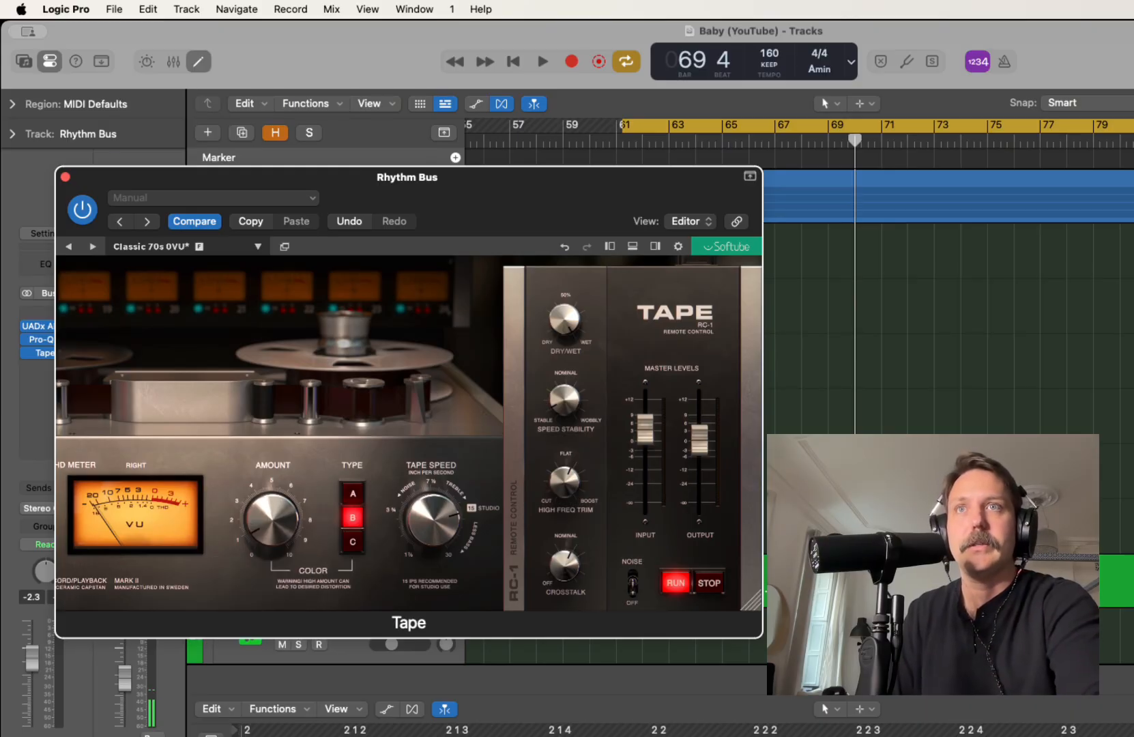
key(space)
drag(272, 520, 272, 505)
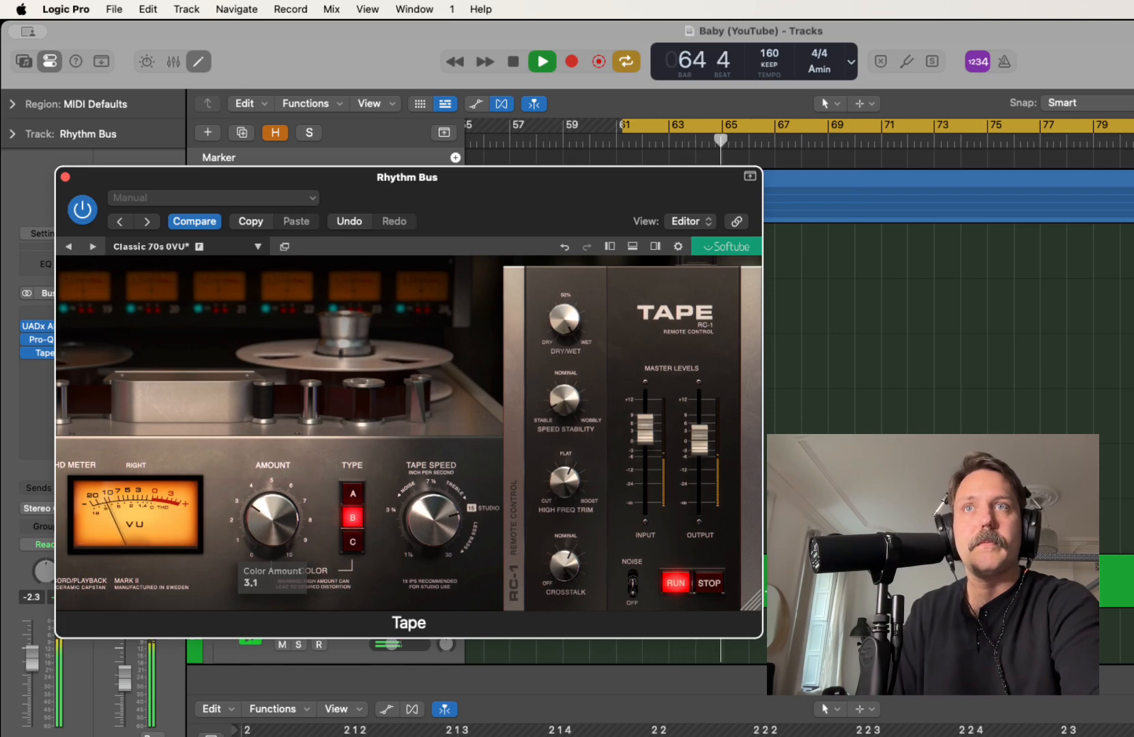
Trim the Tape output to -0.7 dB and fine-tune the Color Amount during playback
mouse_move(700, 440)
drag(699, 438, 699, 441)
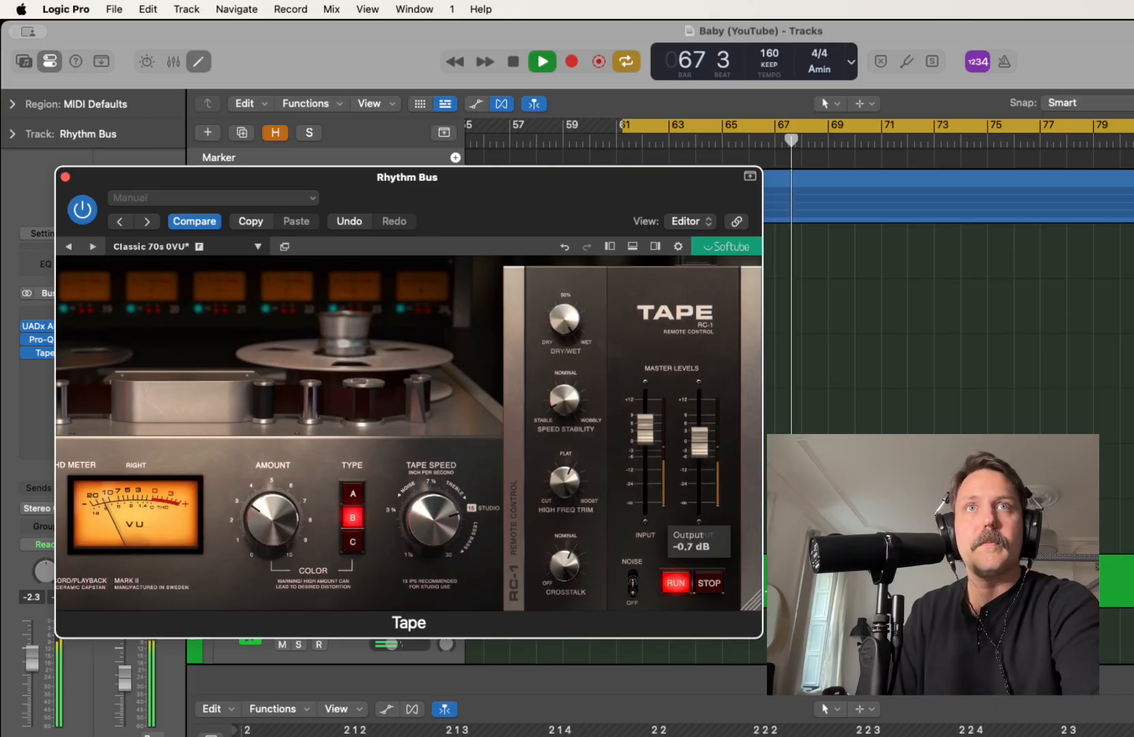
mouse_move(272, 517)
drag(272, 517, 272, 522)
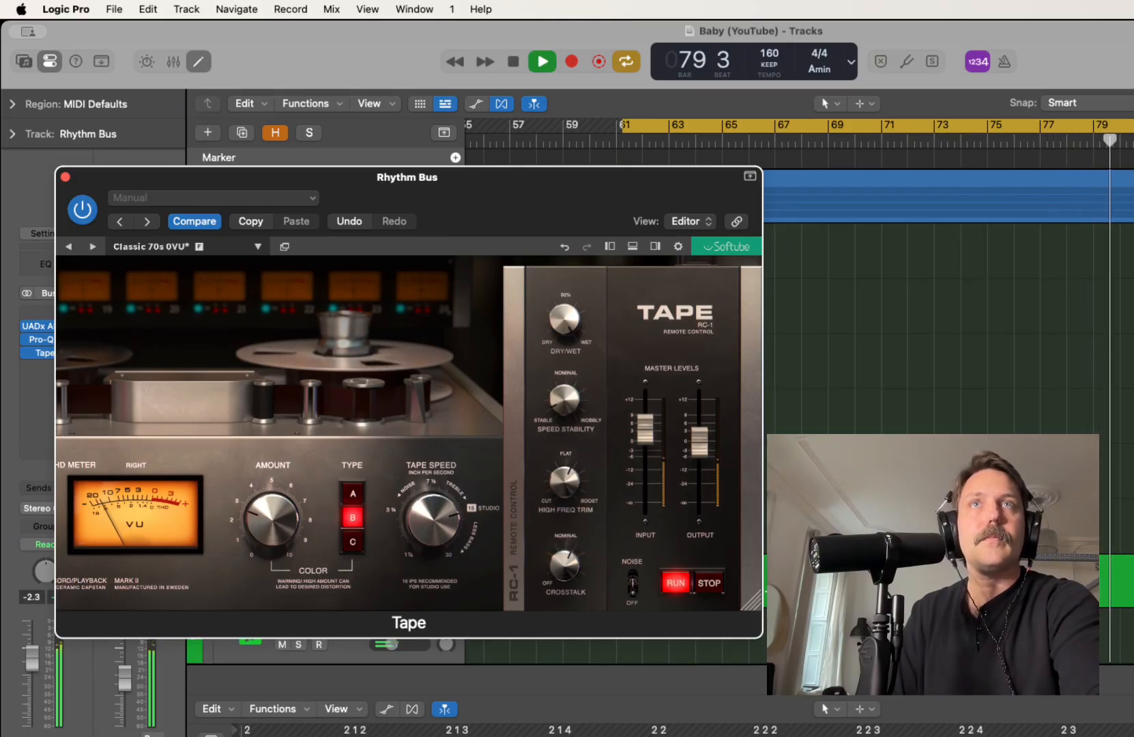
key(space)
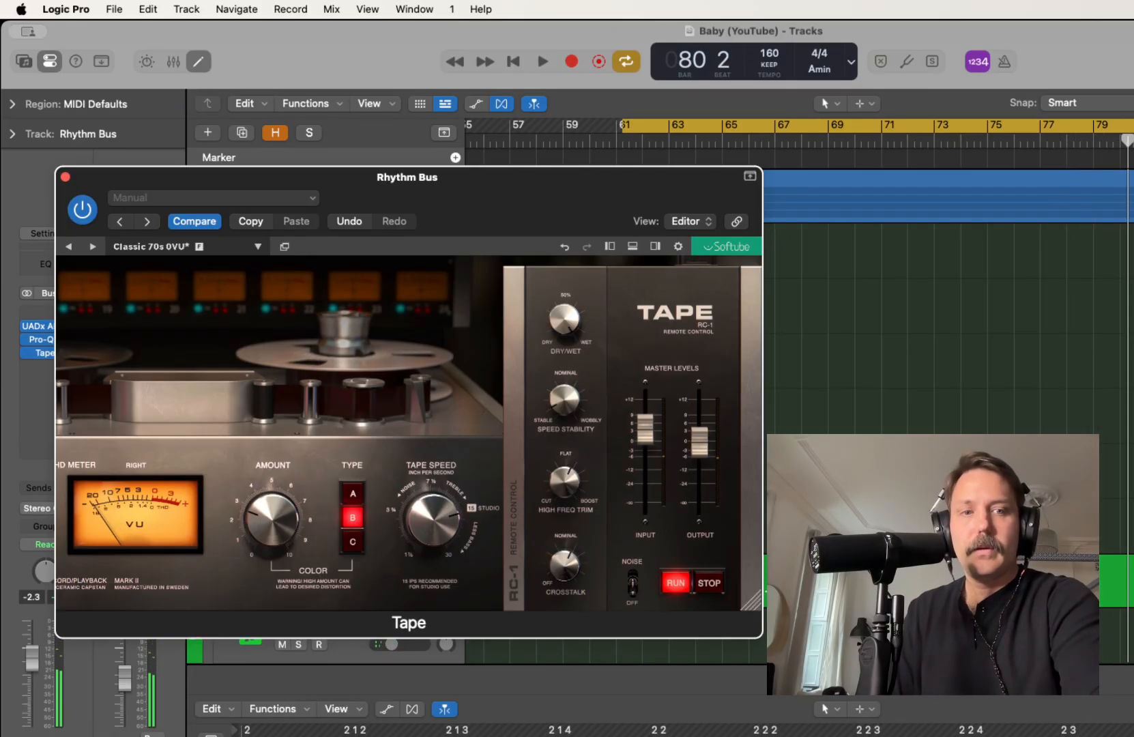